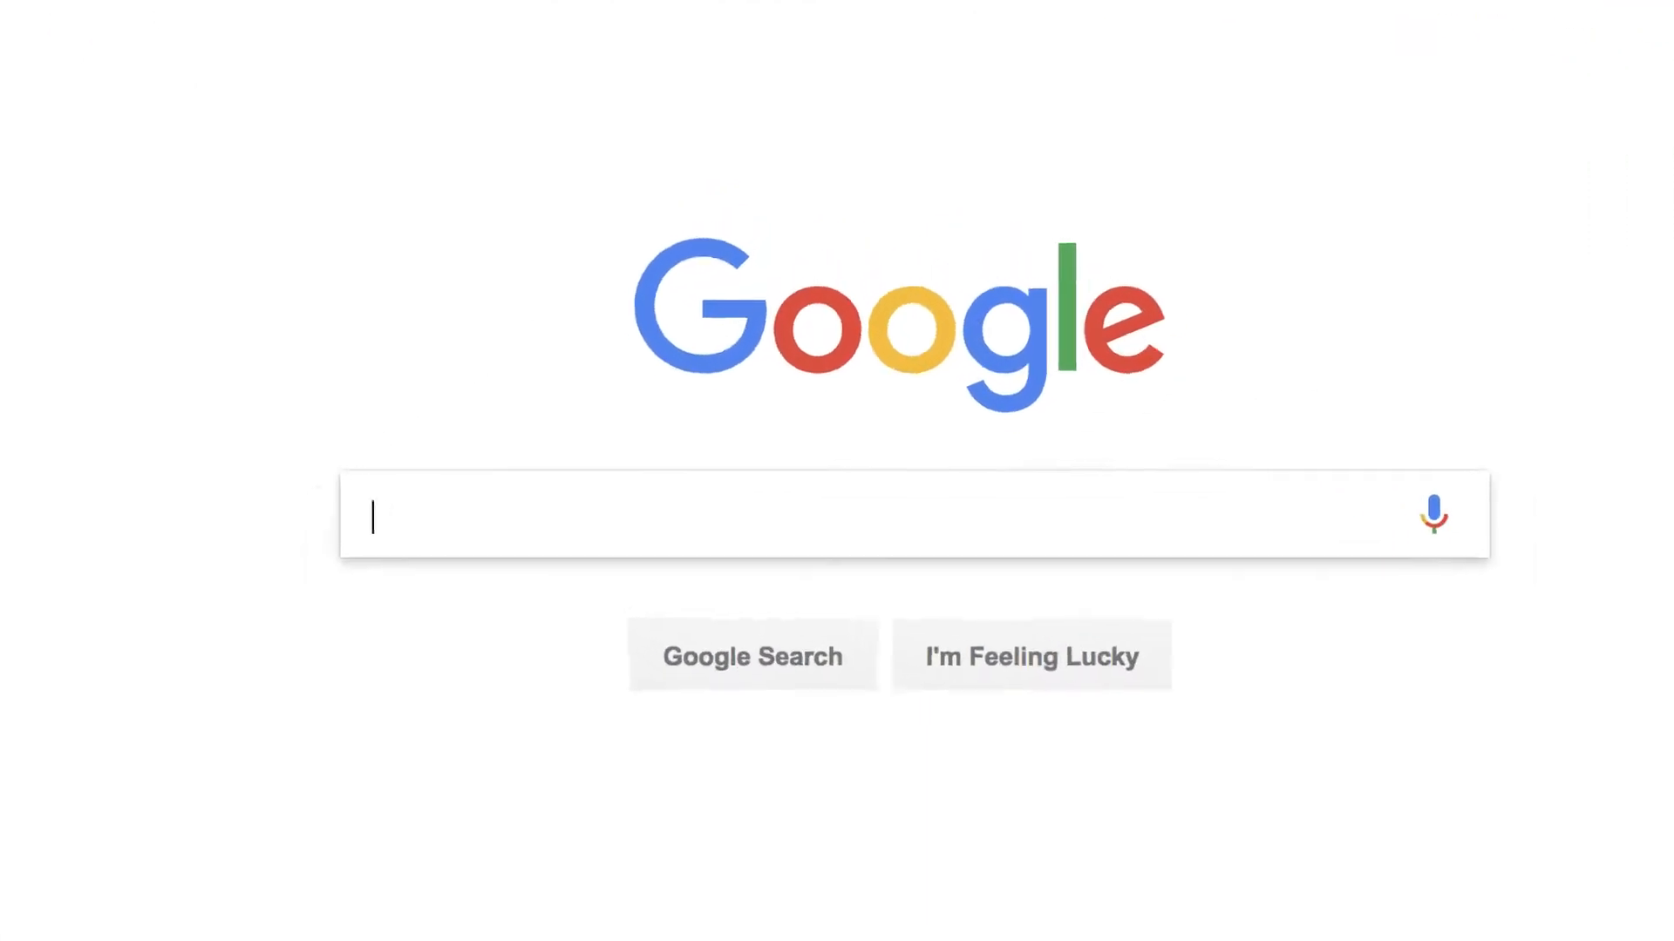
# Search Google for "mendeley".
pyautogui.click(939, 565)
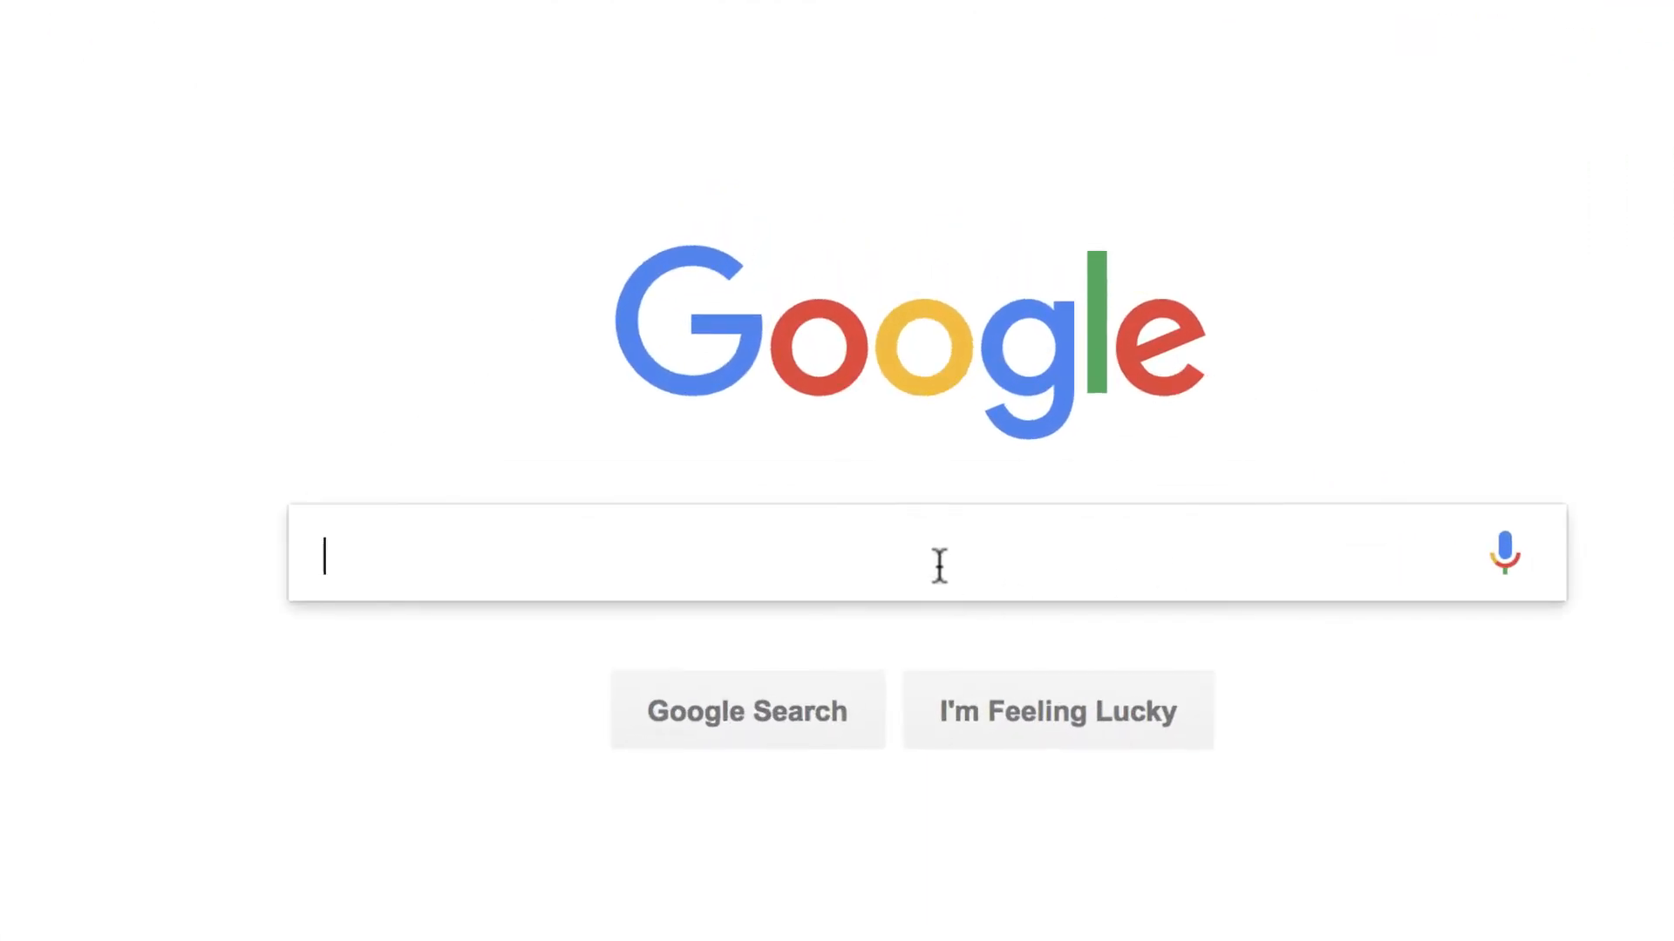
pyautogui.write('mene')
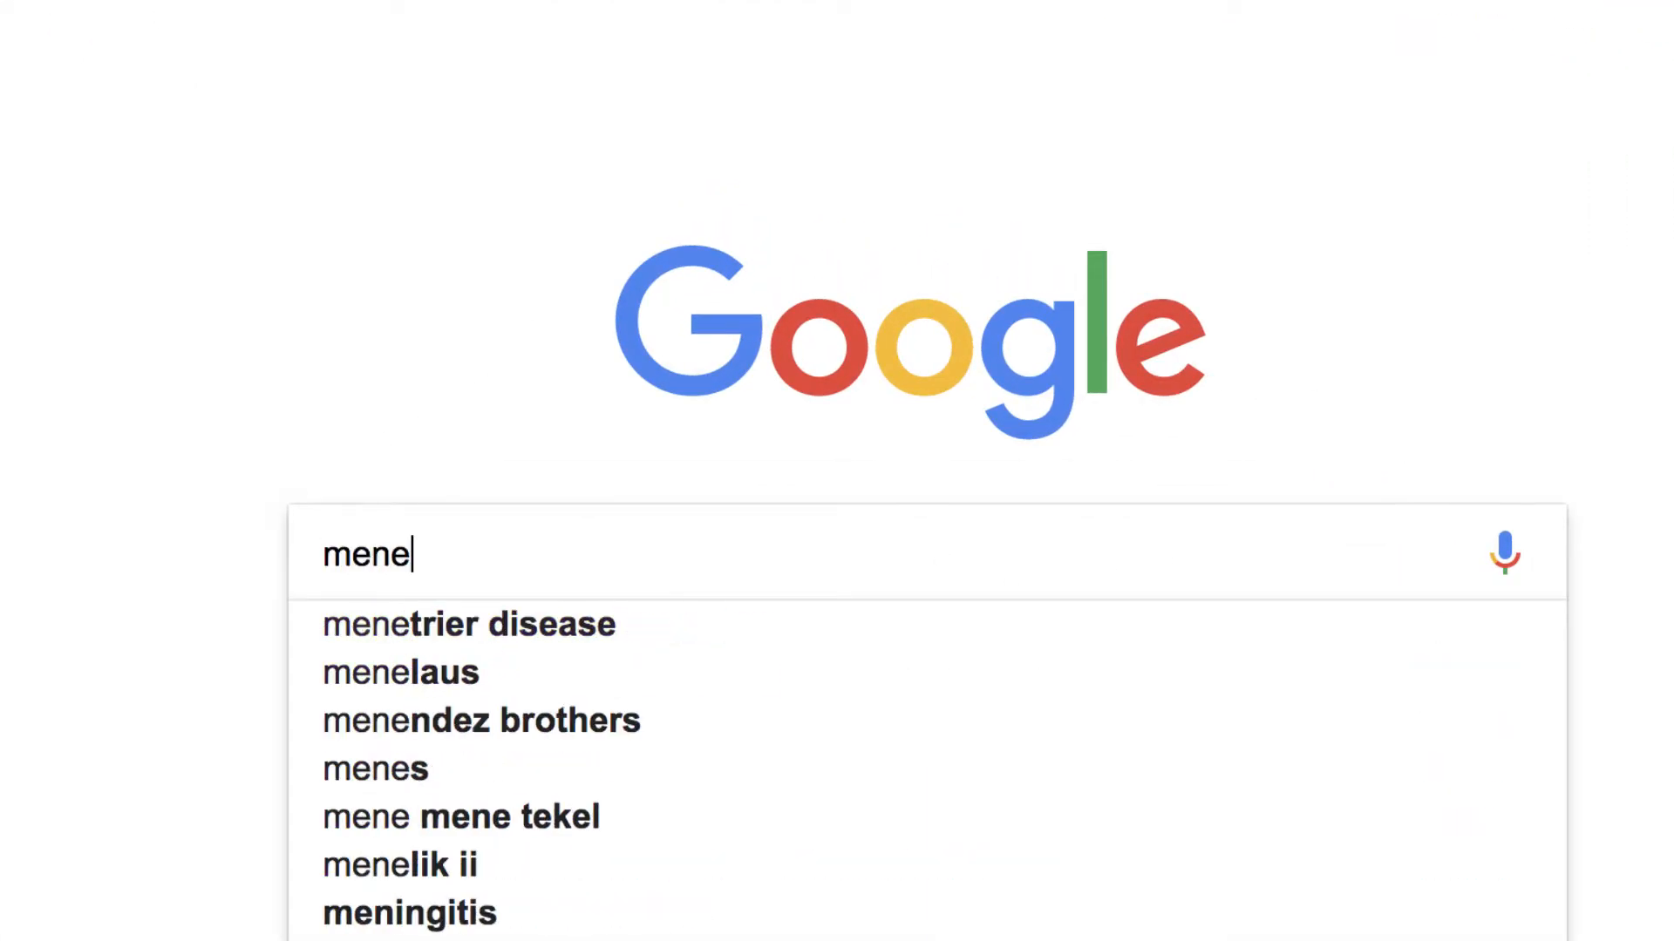
pyautogui.press('BackSpace')
pyautogui.write('deley')
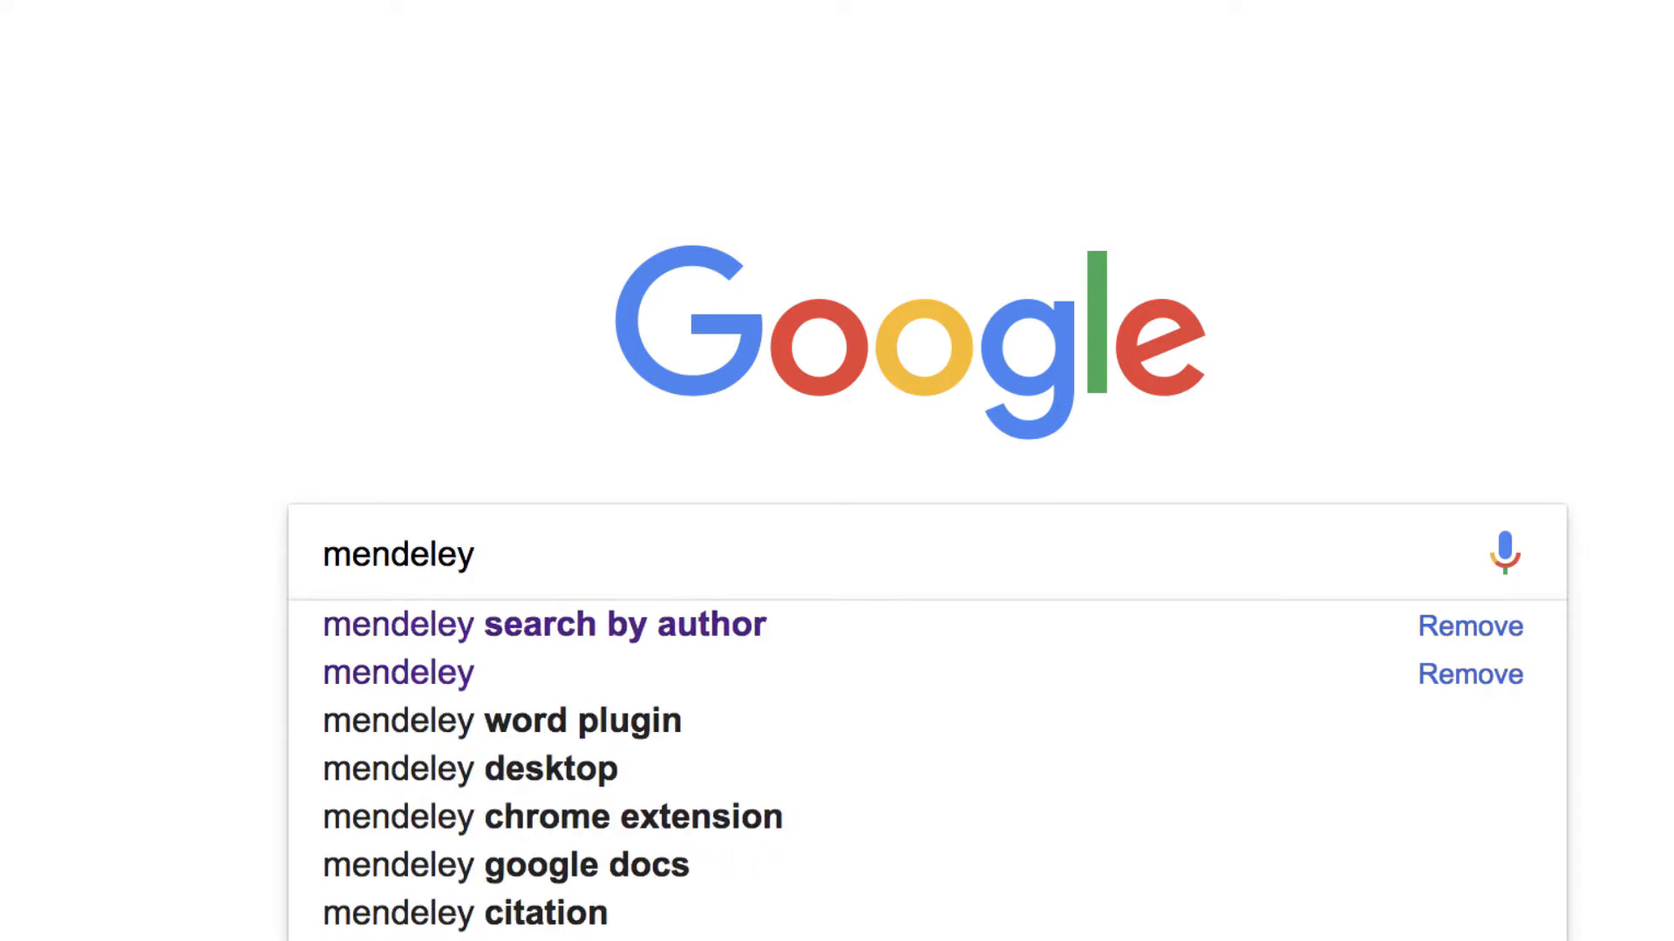
pyautogui.press('Down')
pyautogui.press('Down')
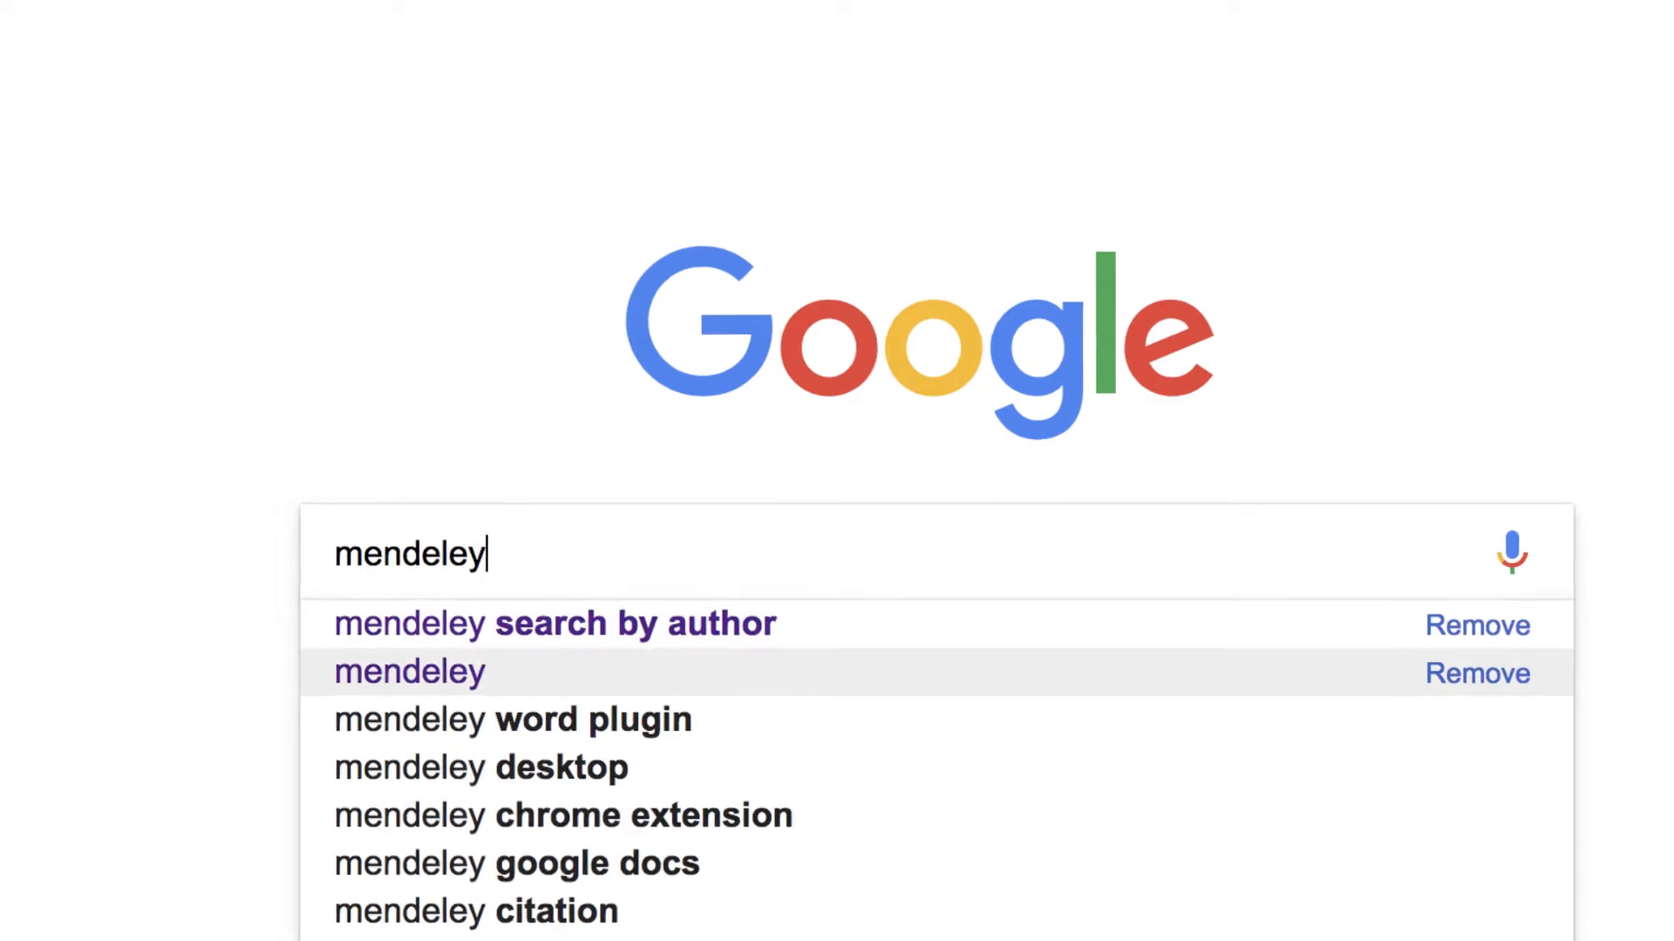
pyautogui.press('Return')
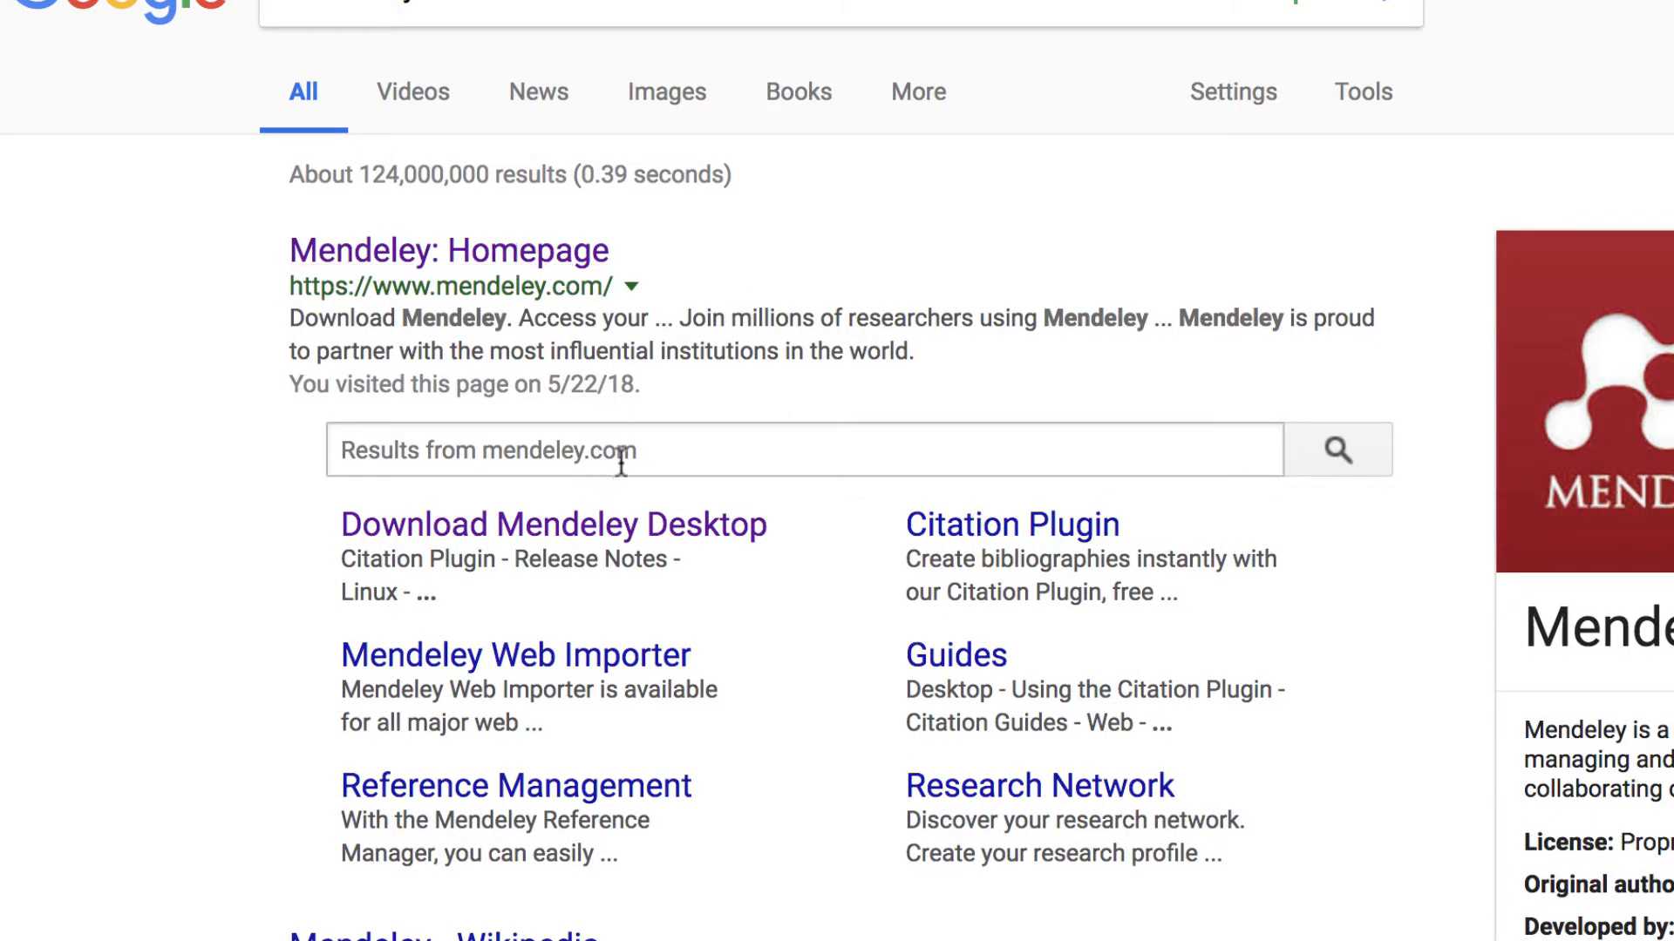
# Download Mendeley Desktop for Mac OS X from the Mendeley site and copy Mendeley Desktop.app into the Applications folder.
pyautogui.click(573, 533)
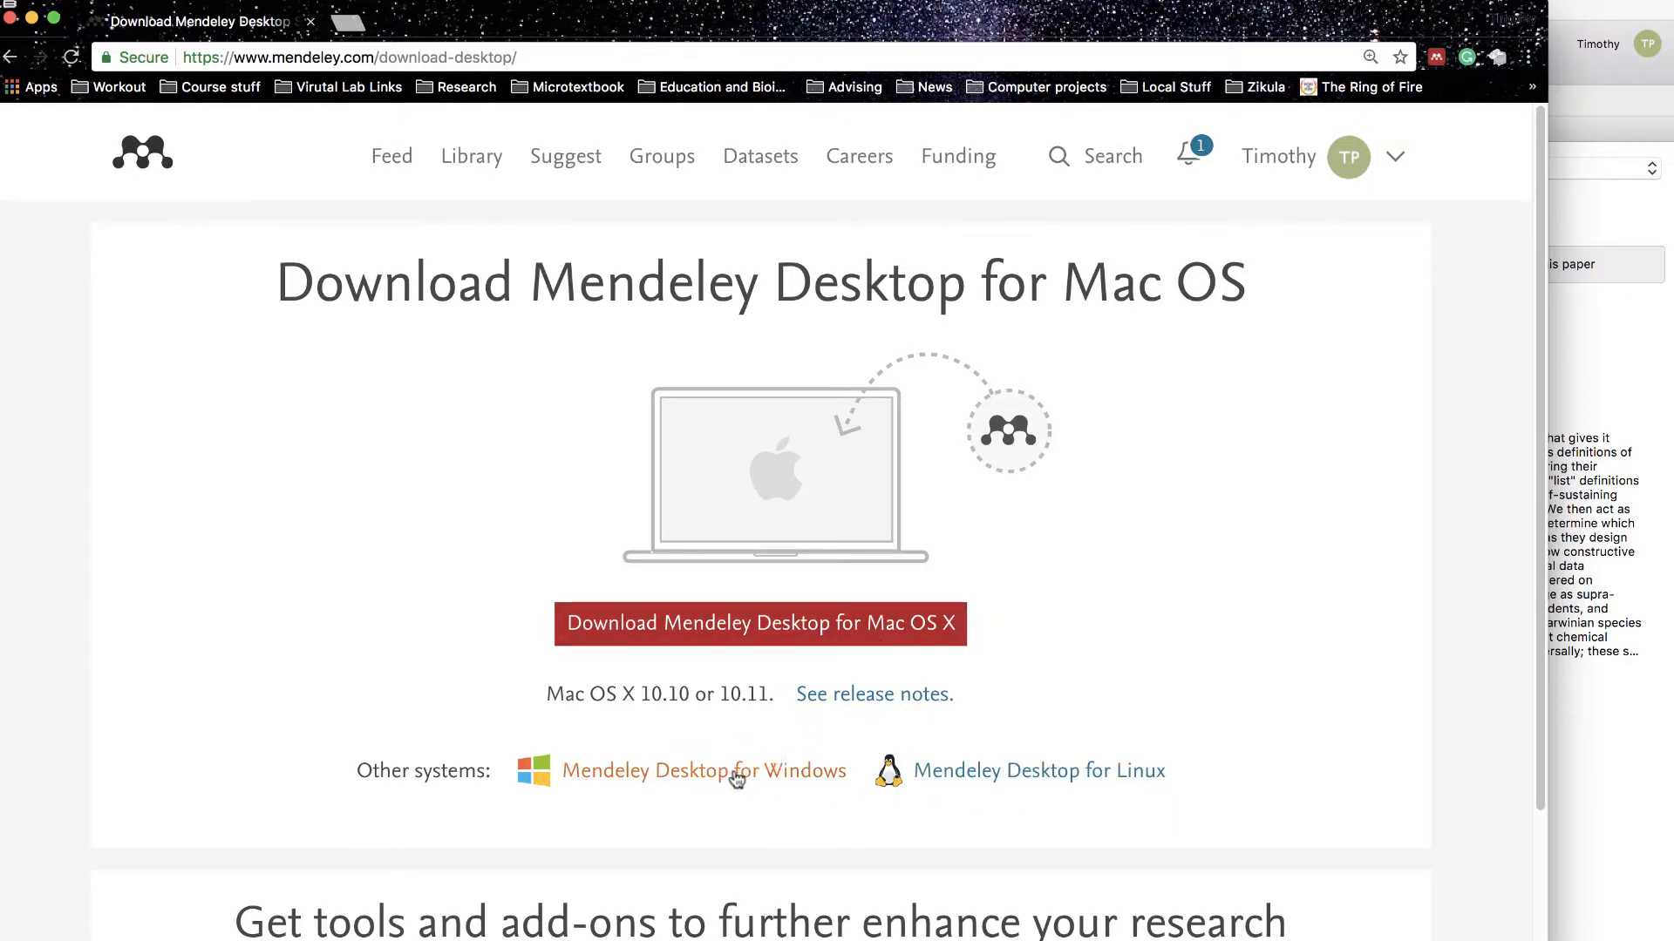
pyautogui.click(785, 638)
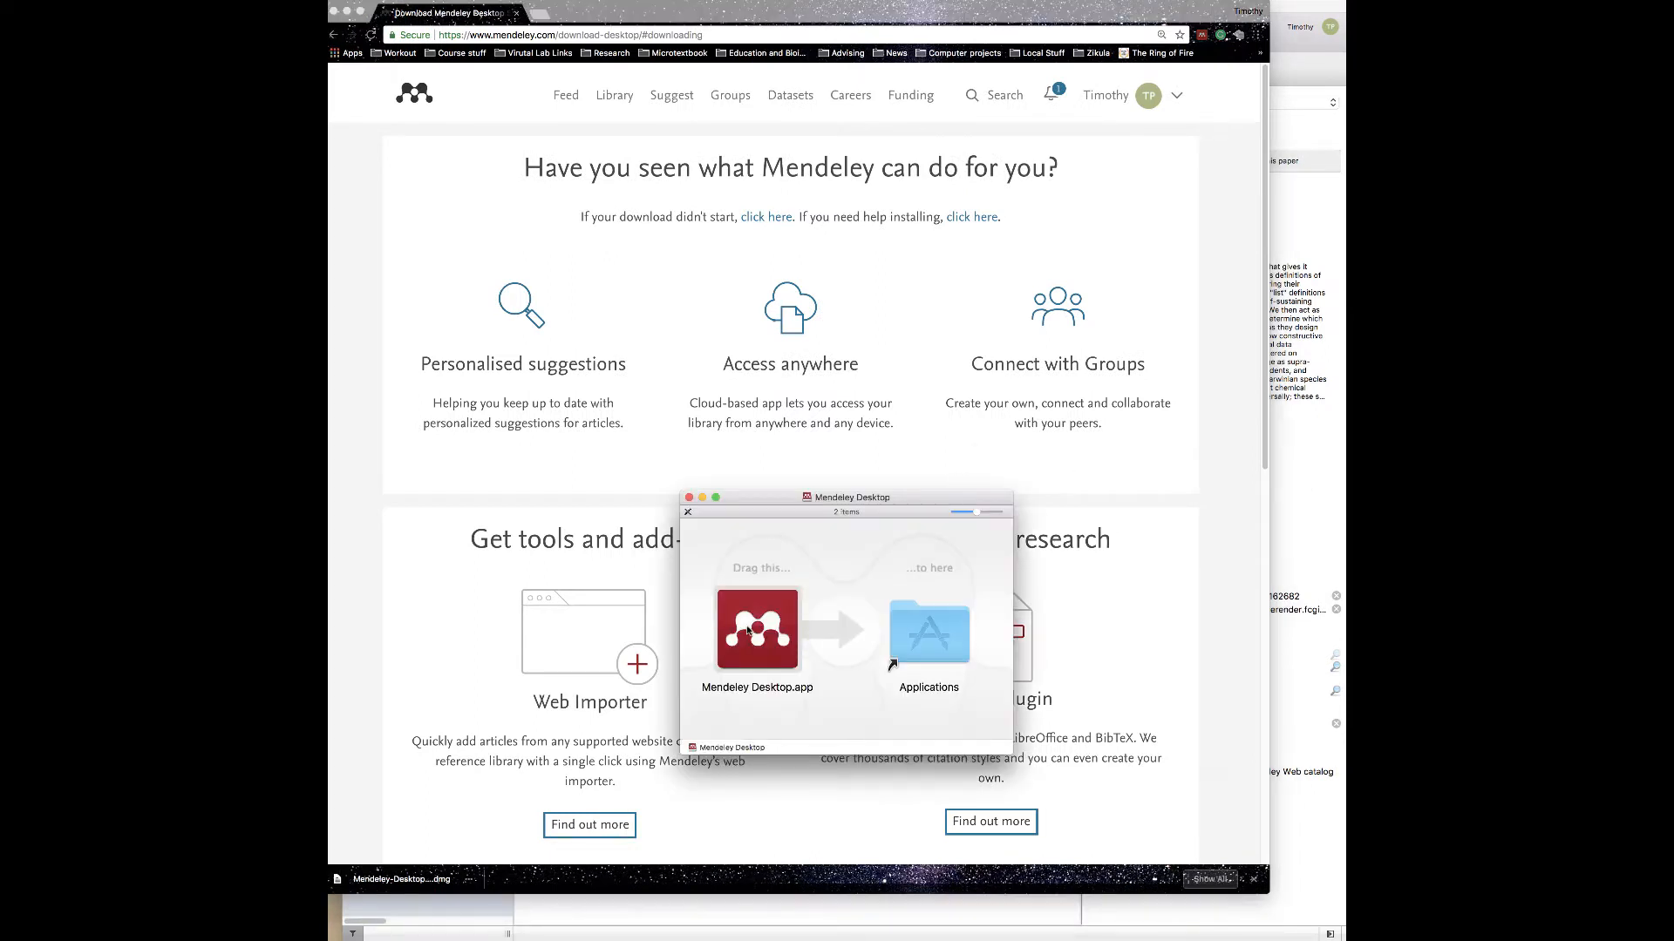
pyautogui.moveTo(748, 632); pyautogui.dragTo(913, 642)
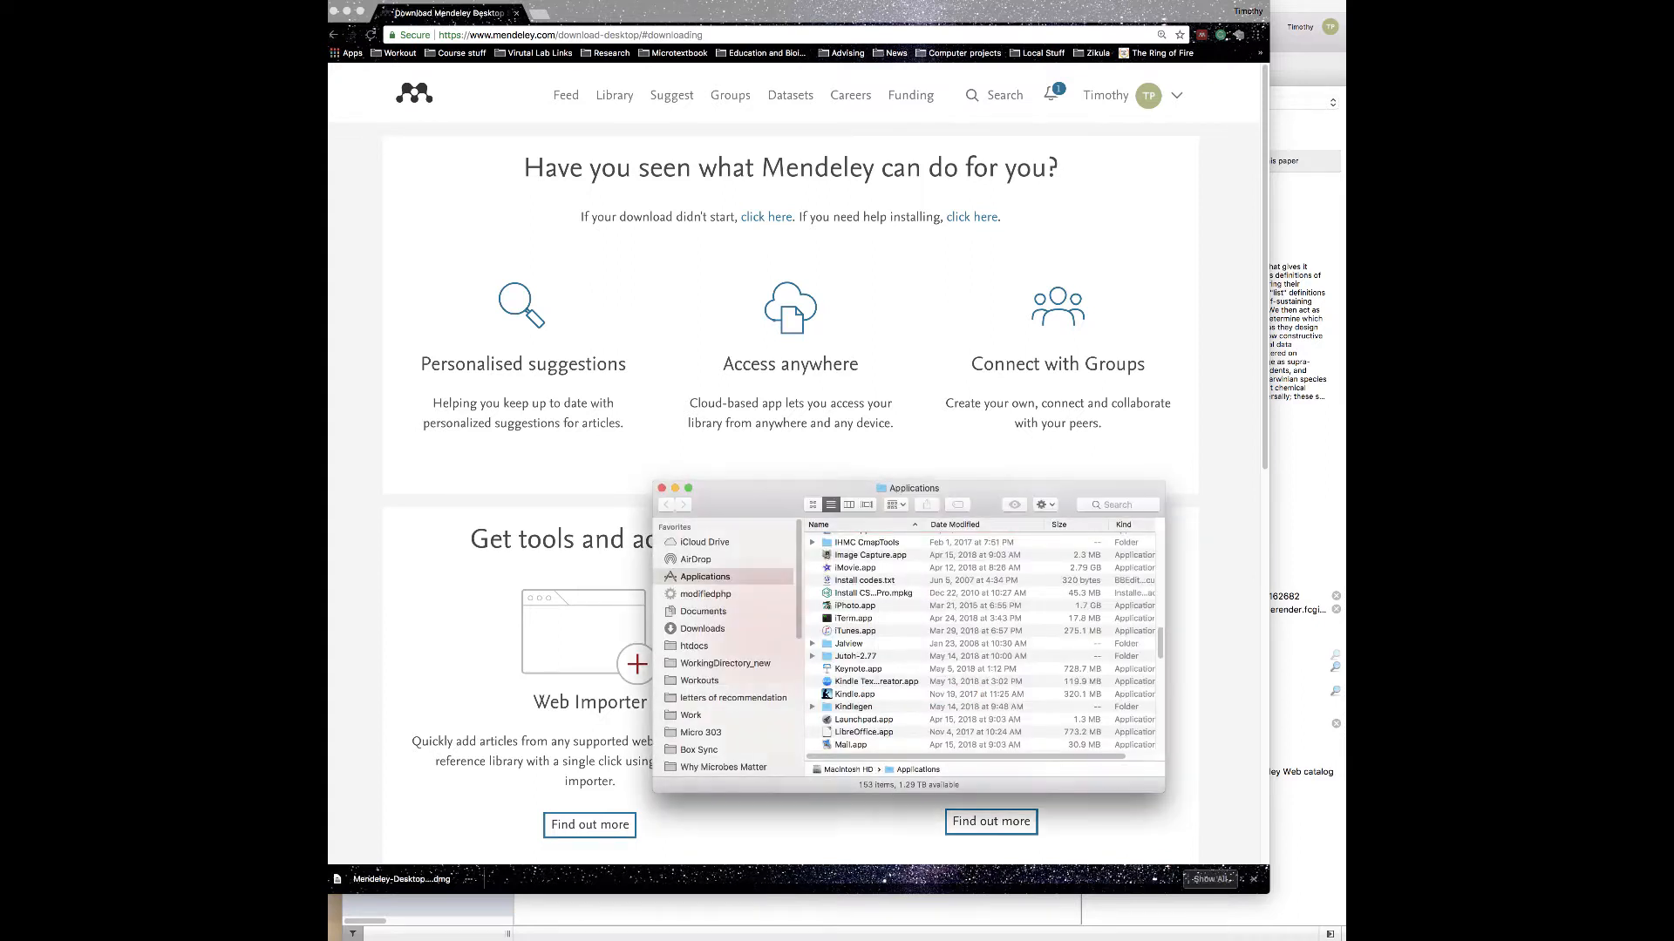
pyautogui.click(674, 467)
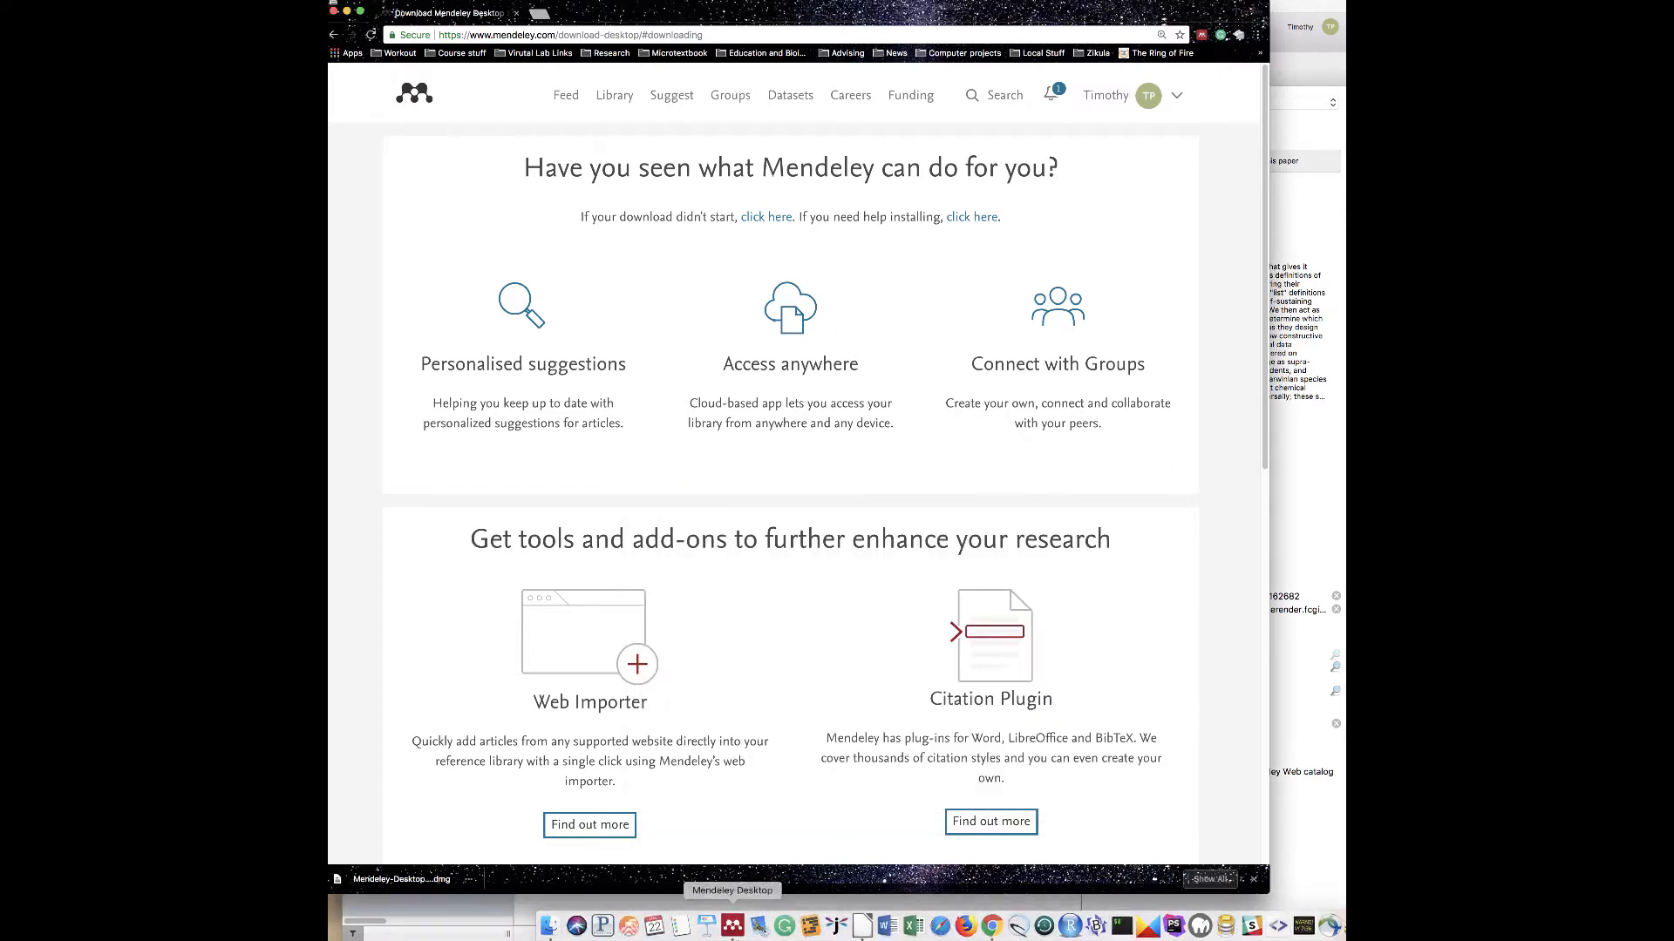
# Switch to Finder, locate Mendeley Desktop.app in the Applications folder and launch it.
pyautogui.click(550, 935)
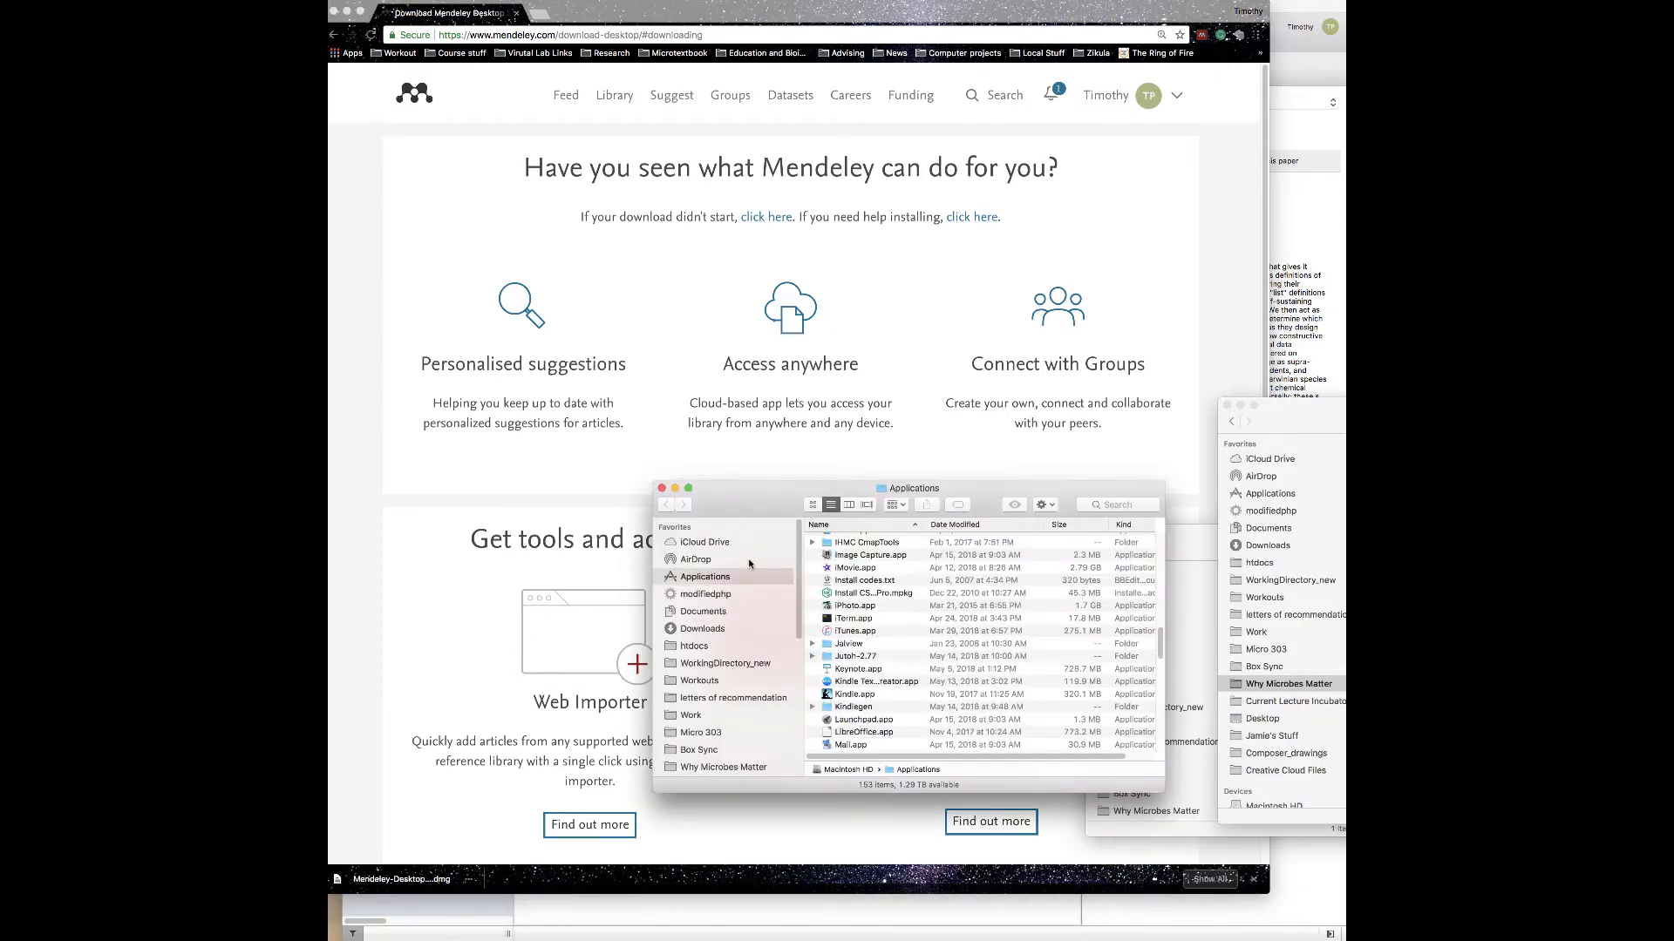
pyautogui.moveTo(753, 503); pyautogui.dragTo(698, 180)
pyautogui.scroll(-5, 810, 305)
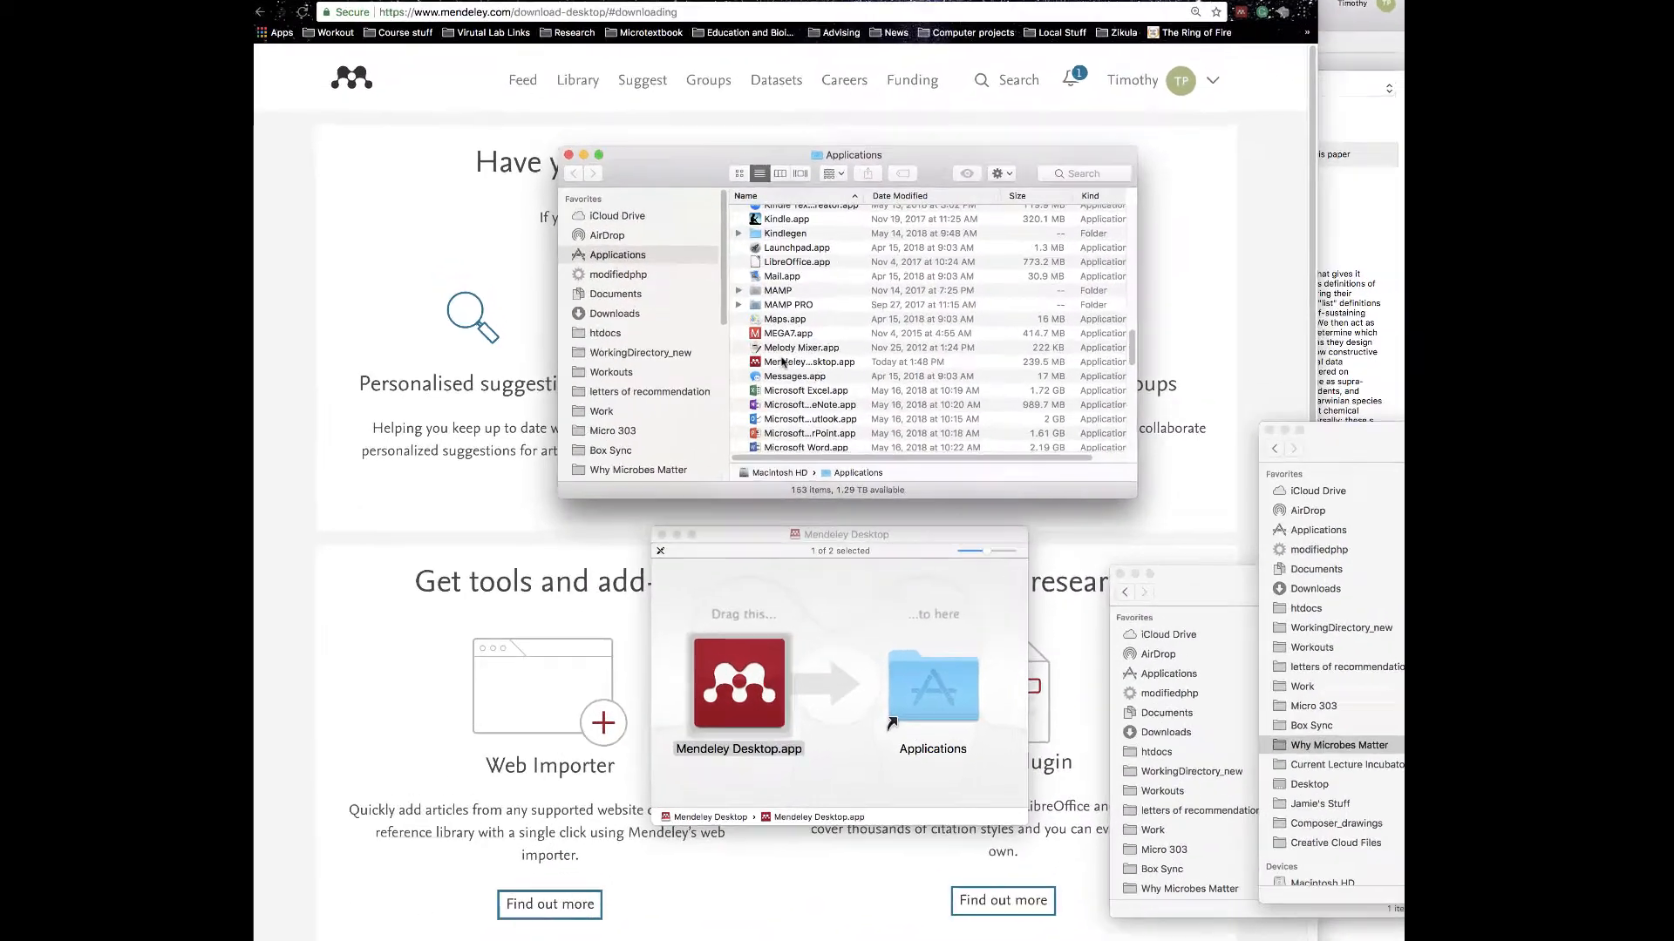
pyautogui.click(790, 344)
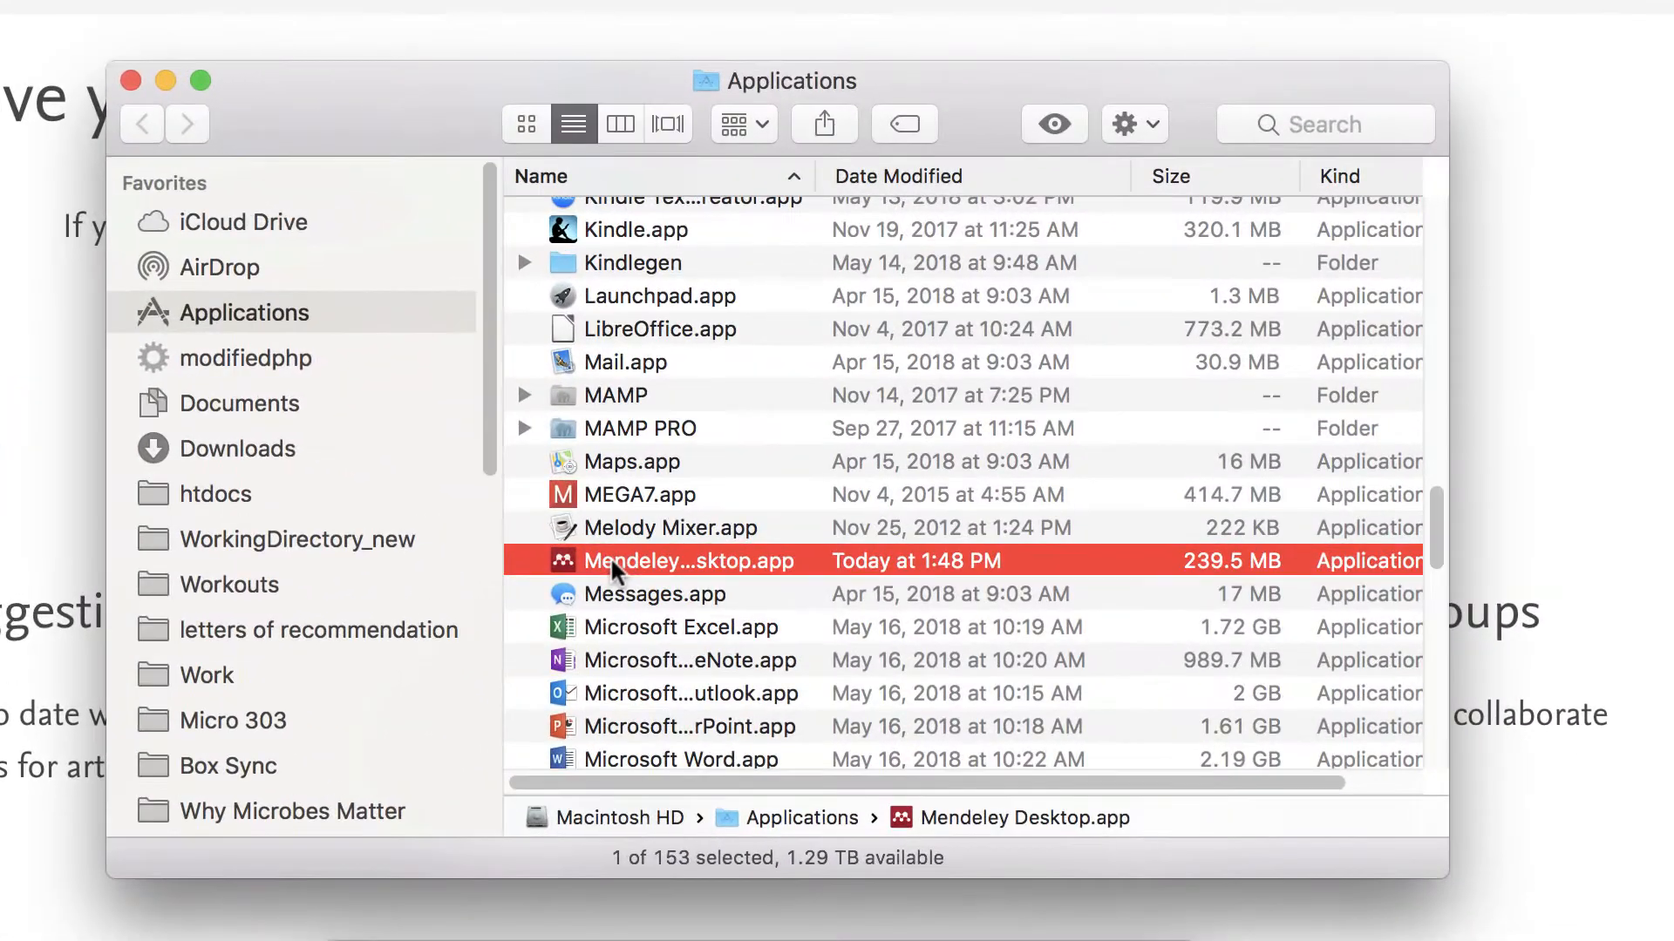
pyautogui.doubleClick(611, 561)
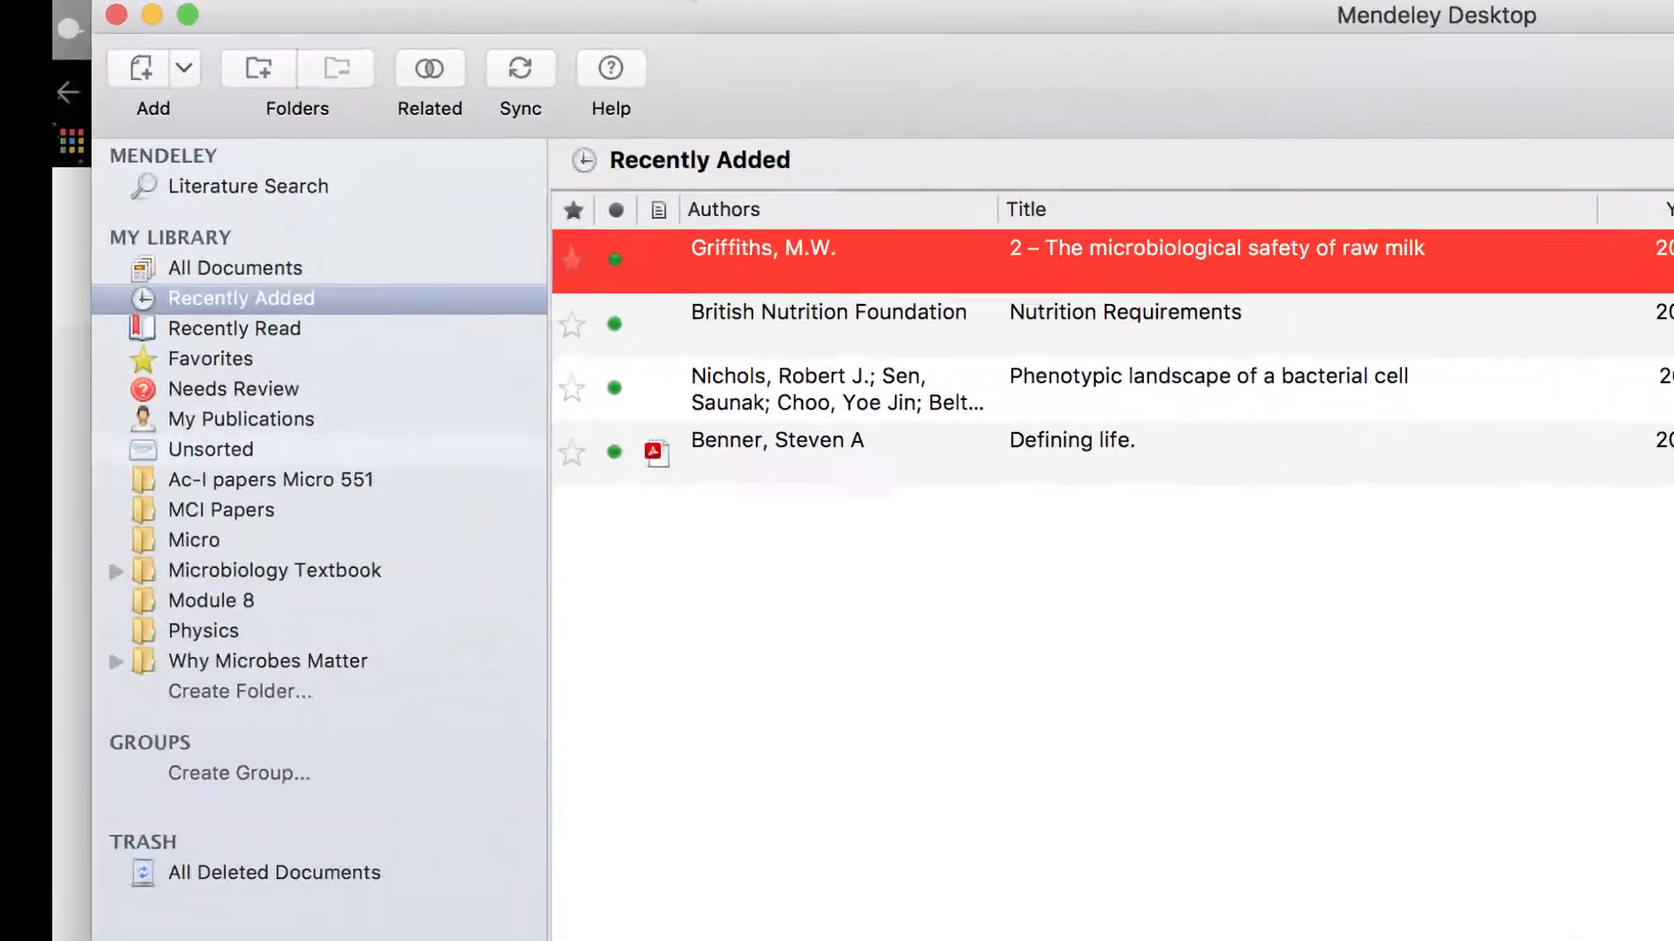
# Review Mendeley's options for installing the Web Importer and for the MS Word and LibreOffice plugins.
pyautogui.click(557, 1)
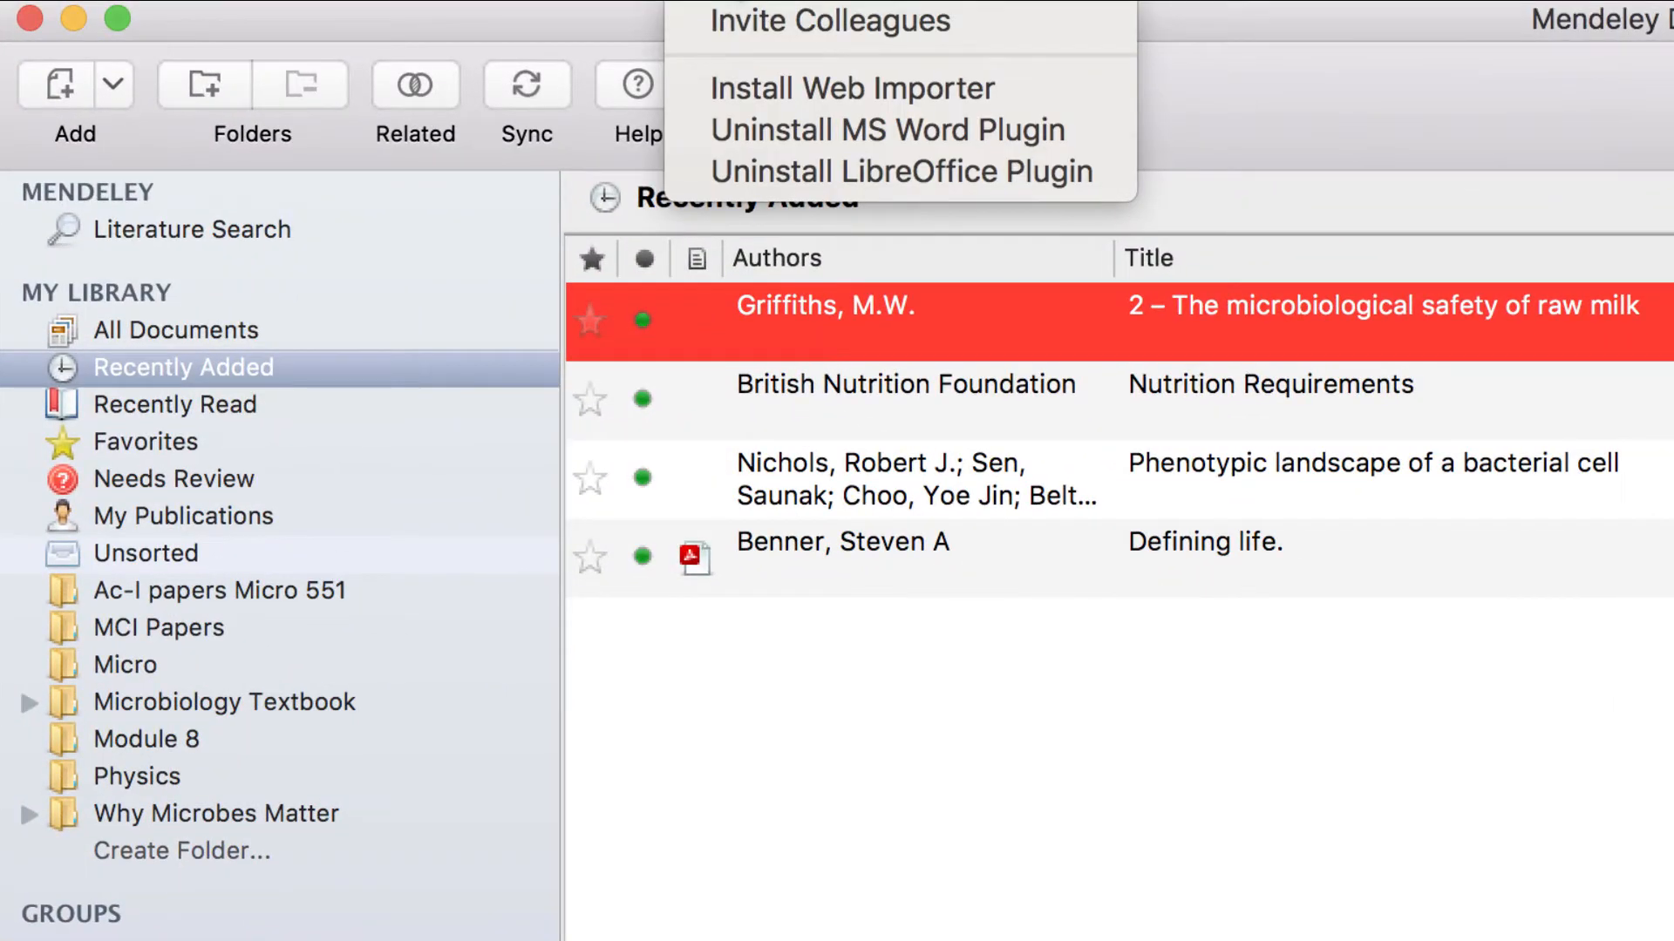
pyautogui.click(716, 1)
pyautogui.click(717, 1)
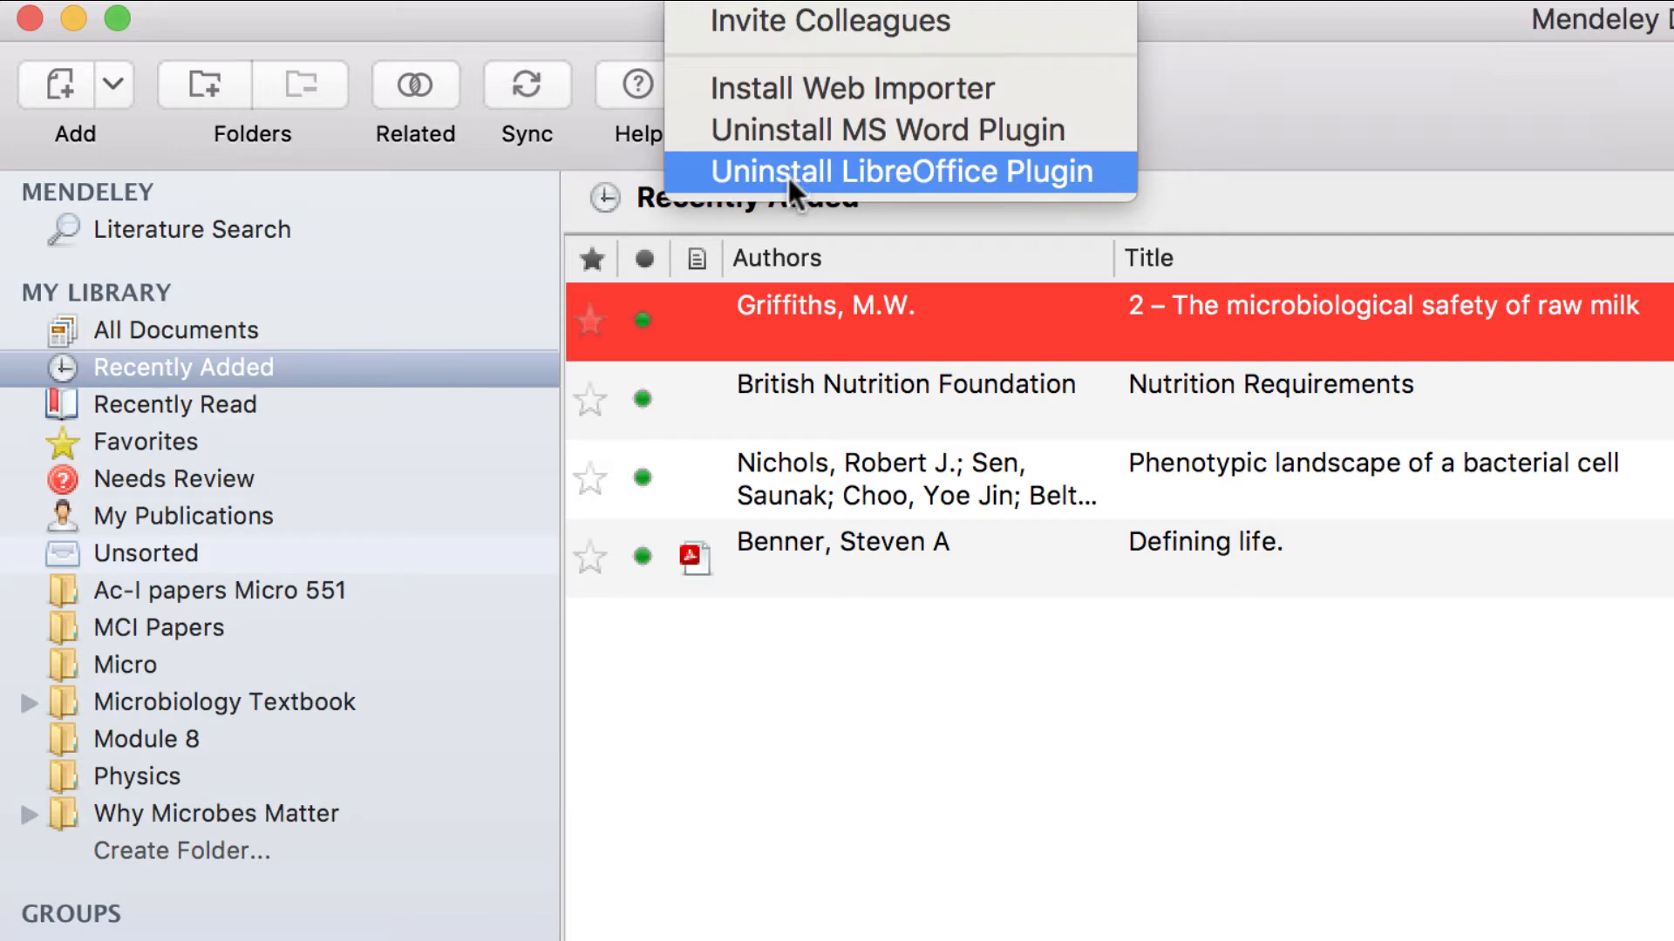
pyautogui.press('Escape')
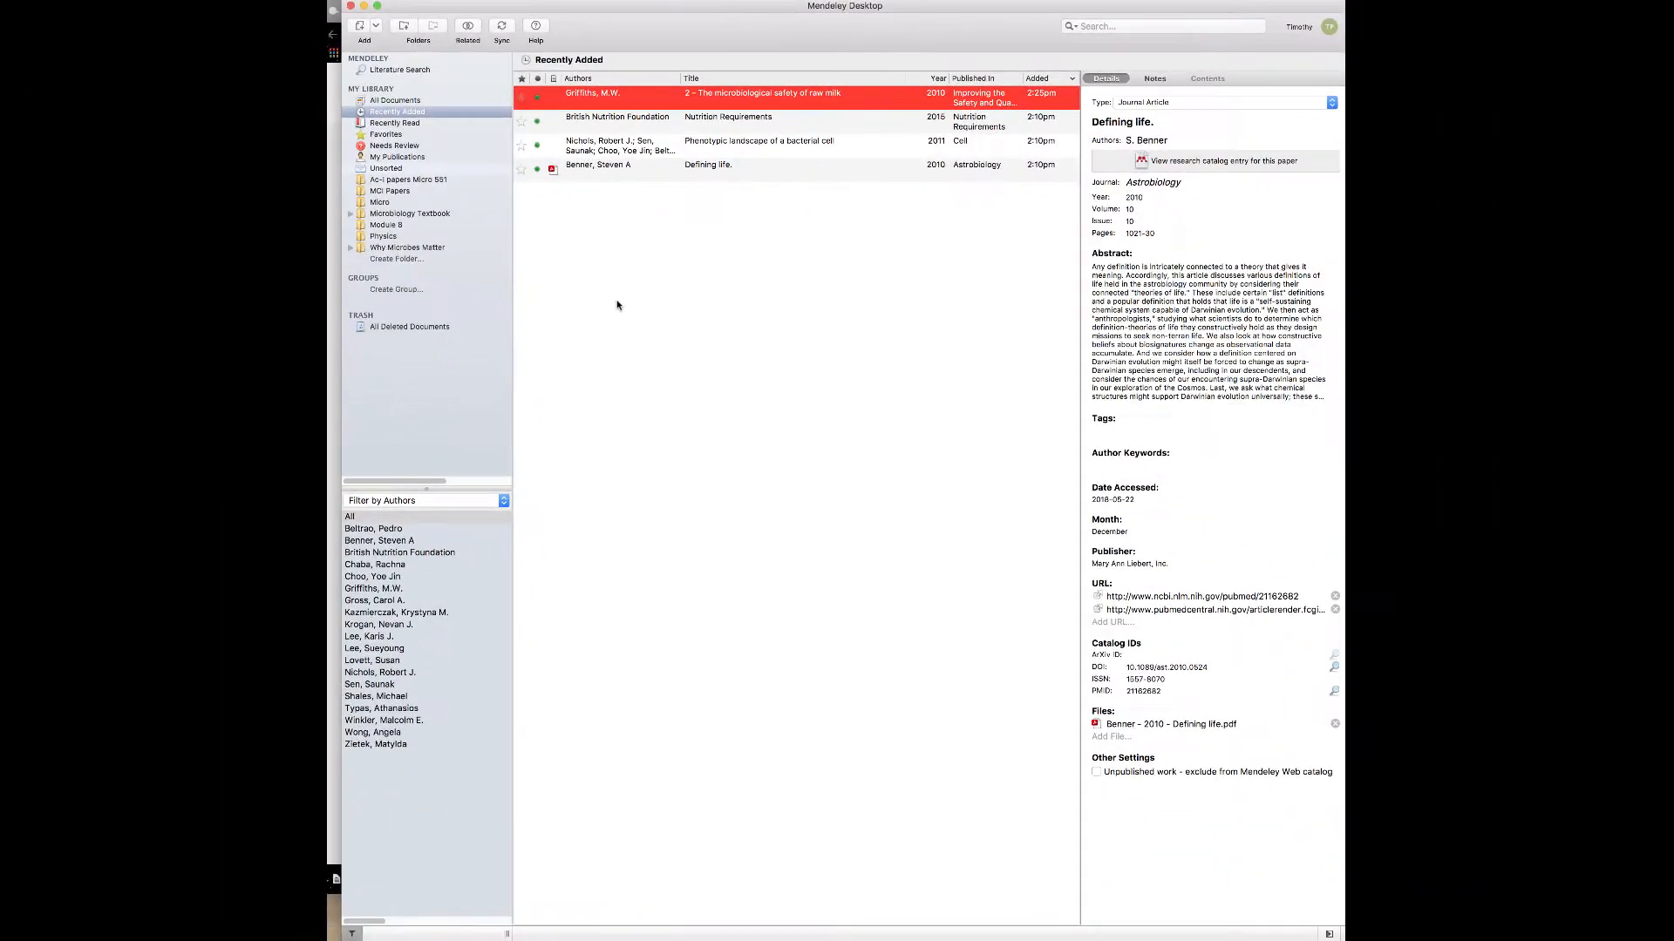
# Switch to LibreOffice and create a new blank text document.
pyautogui.press('super+Tab')
pyautogui.press('super+Tab')
pyautogui.press('super+Tab')
pyautogui.press('super+Tab')
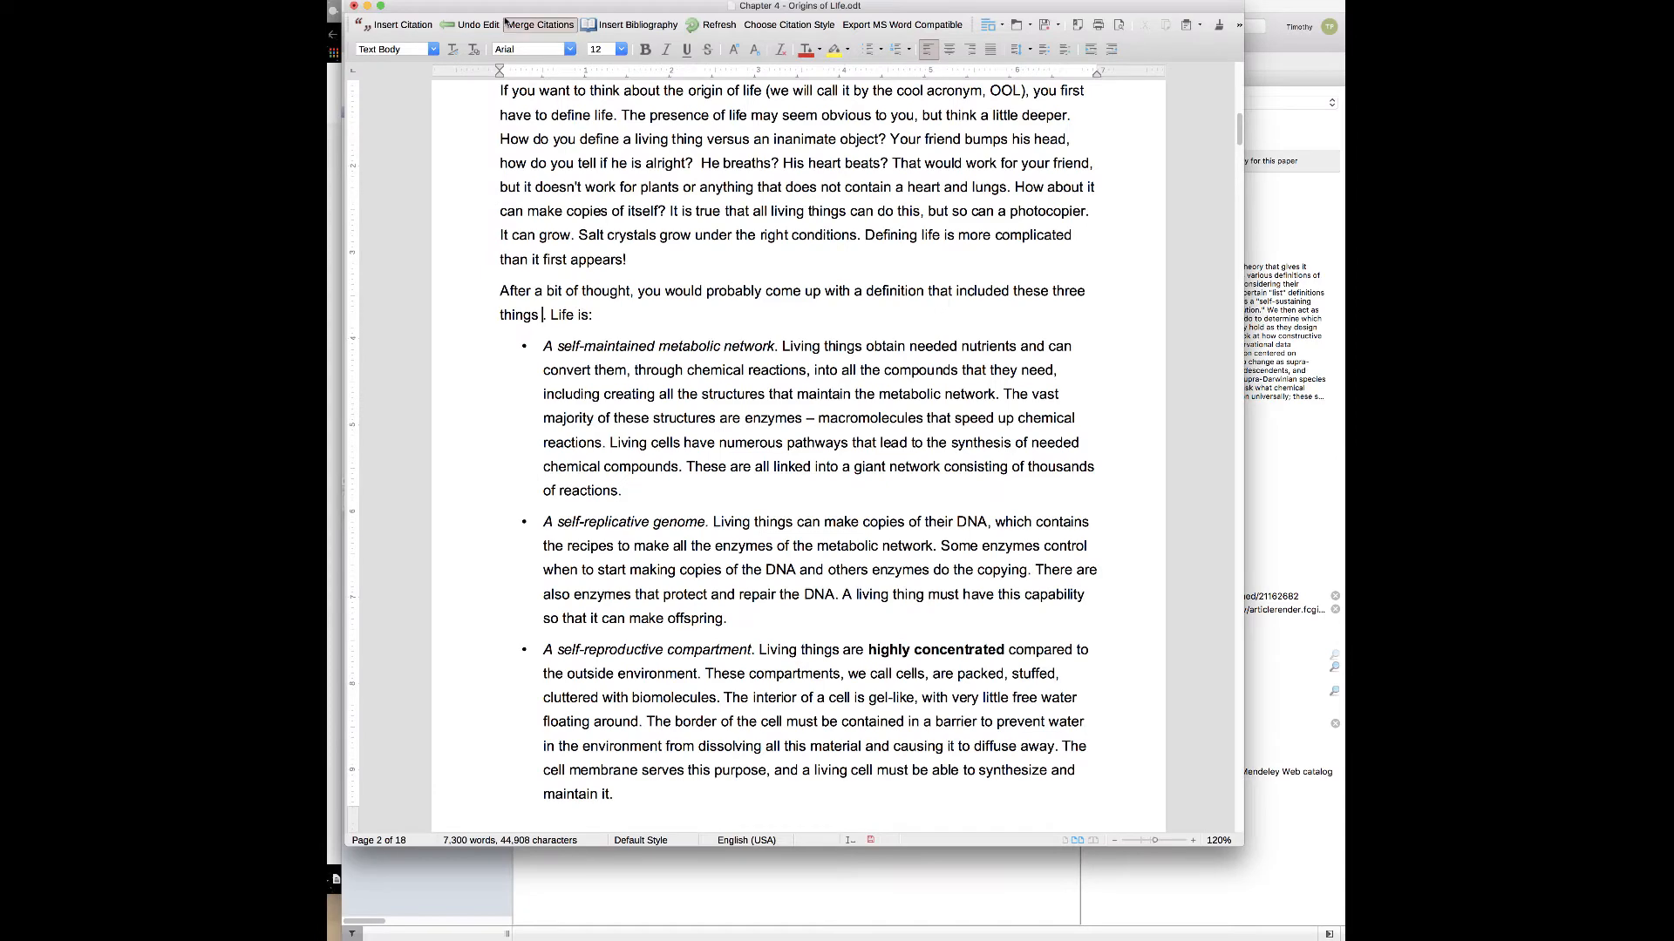
pyautogui.click(438, 2)
pyautogui.moveTo(439, 6)
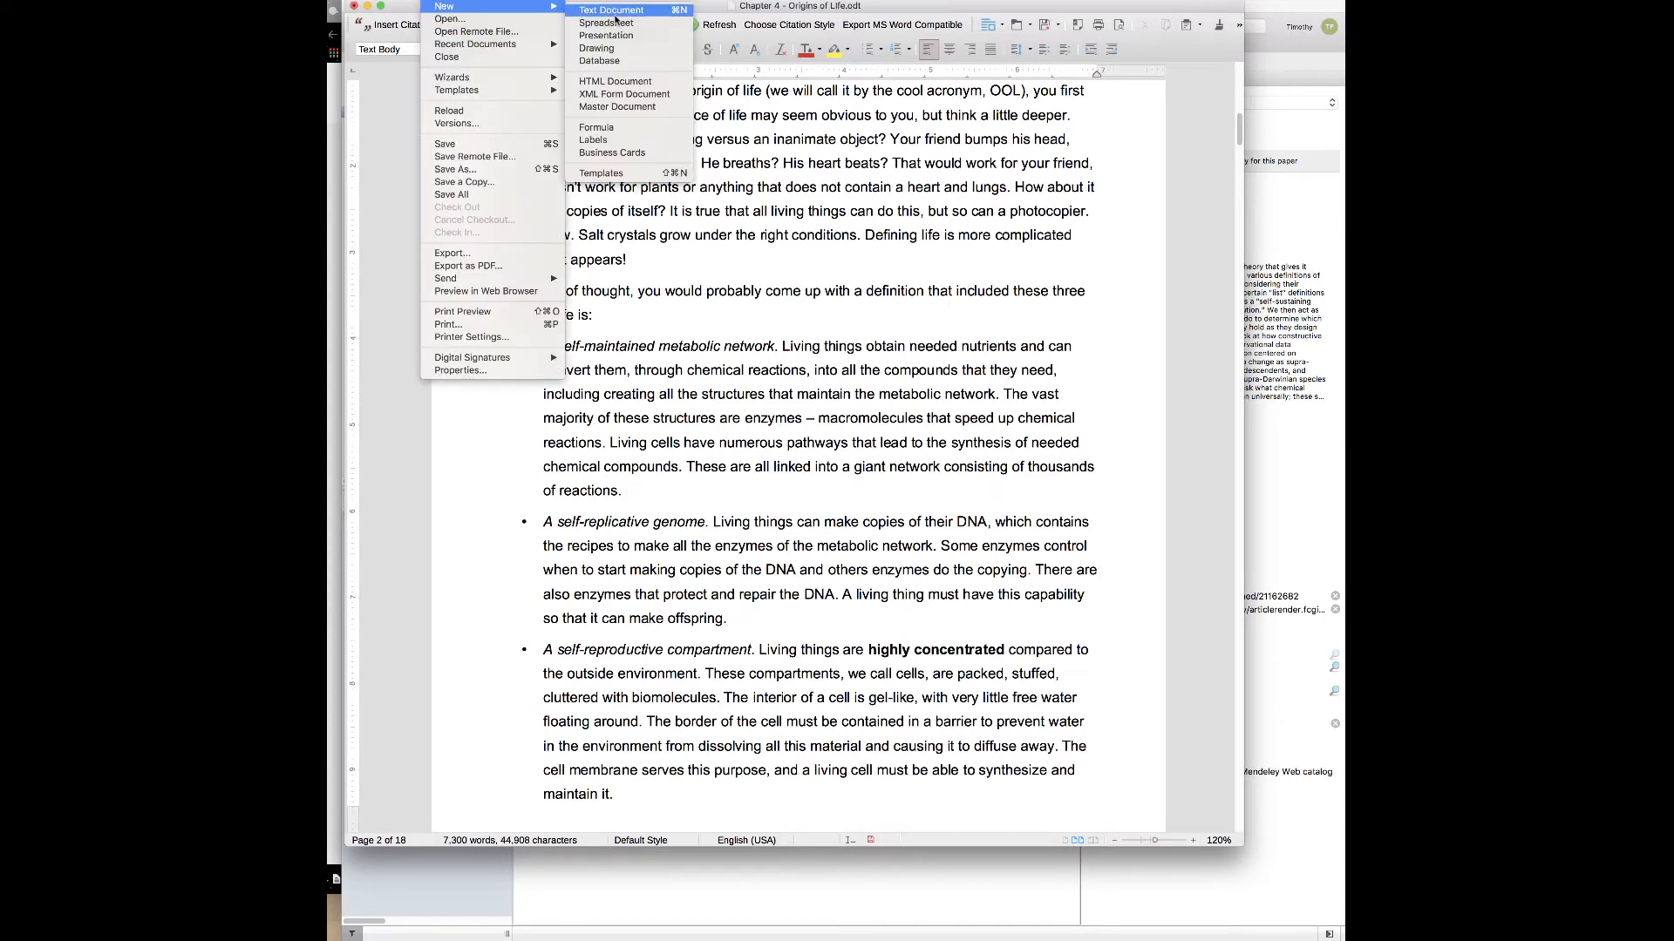
pyautogui.click(613, 12)
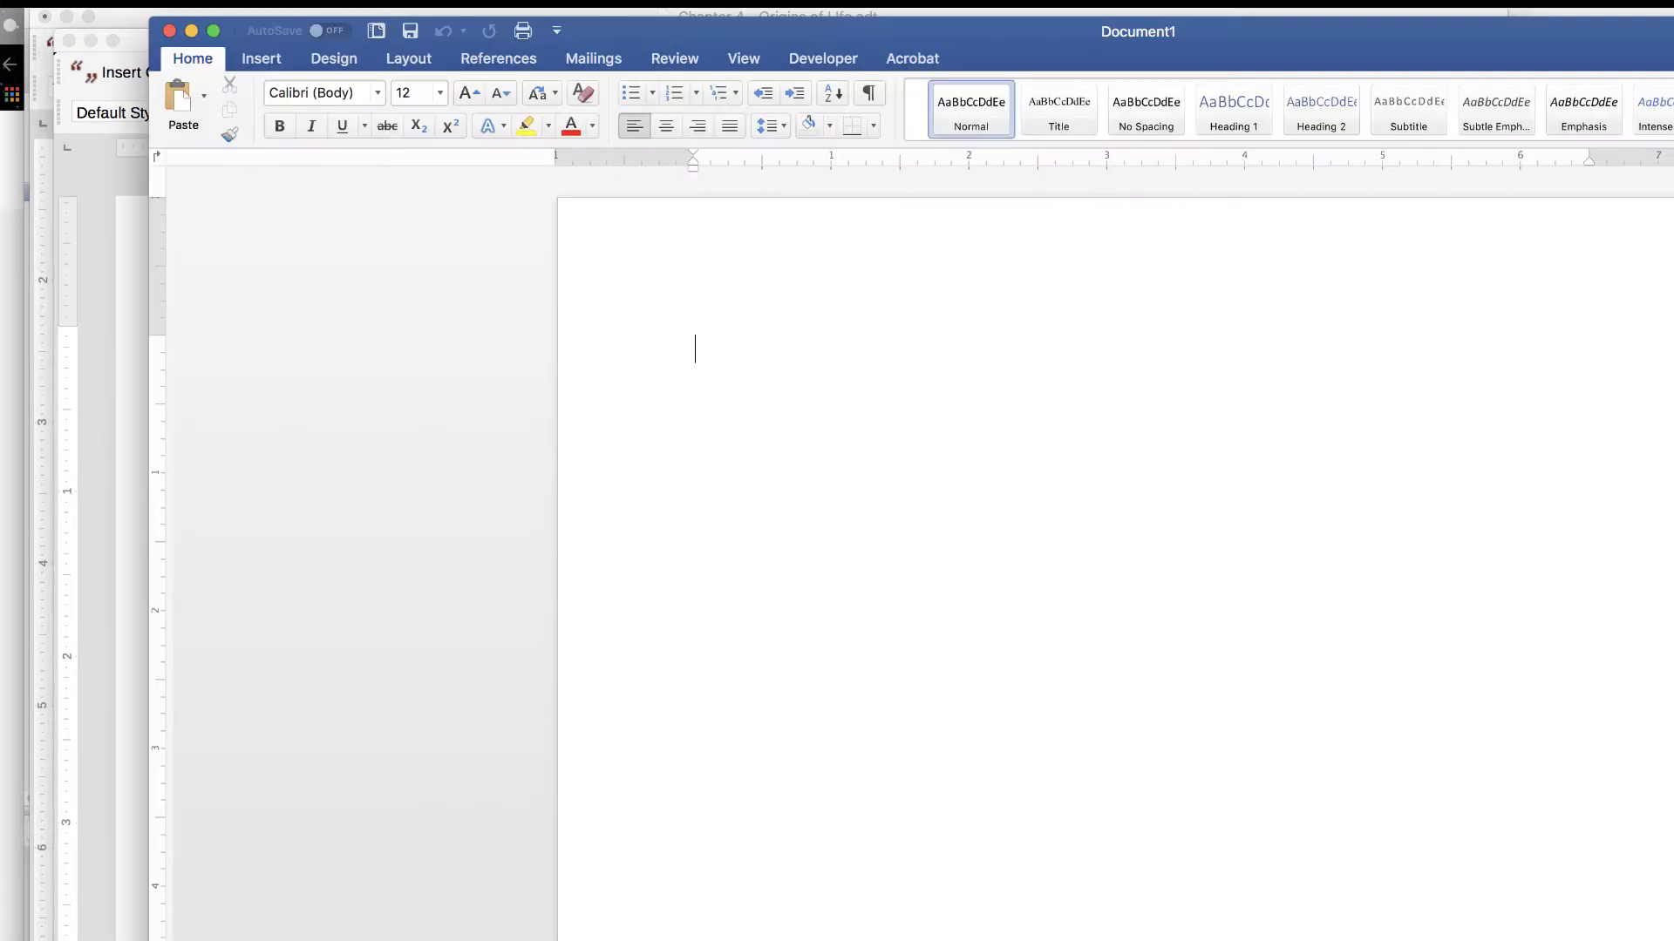
# Examine the Mendeley citation tools among Word's reference features, quit Word and close the untitled LibreOffice document.
pyautogui.moveTo(1673, 378); pyautogui.dragTo(1665, 379)
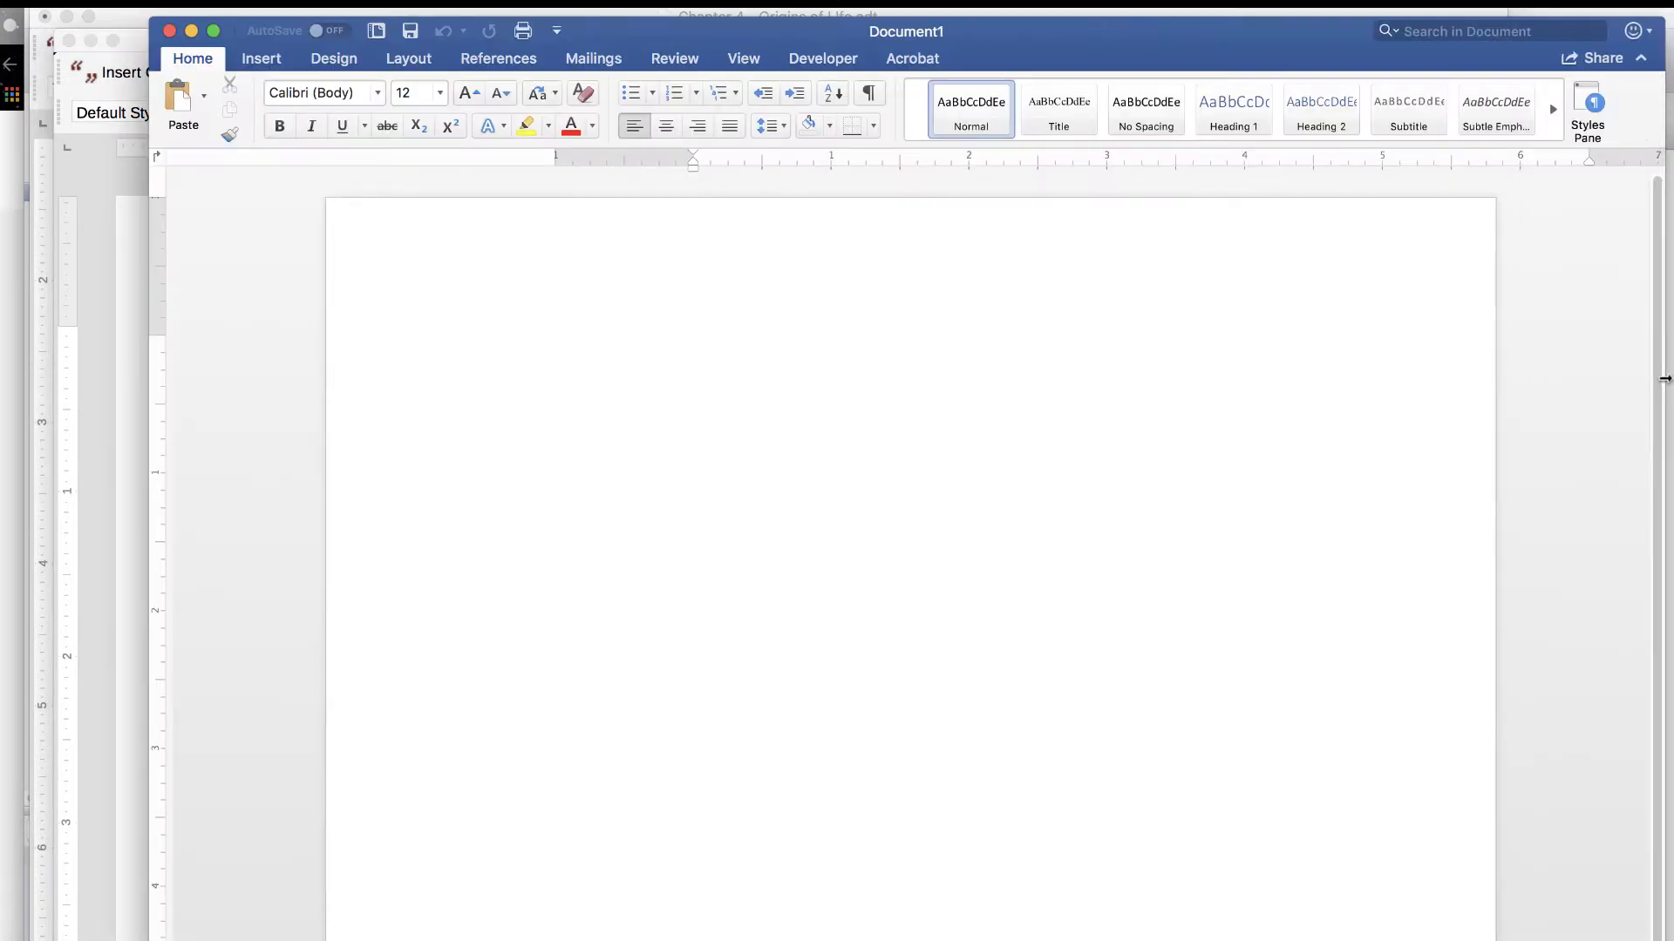
pyautogui.click(497, 59)
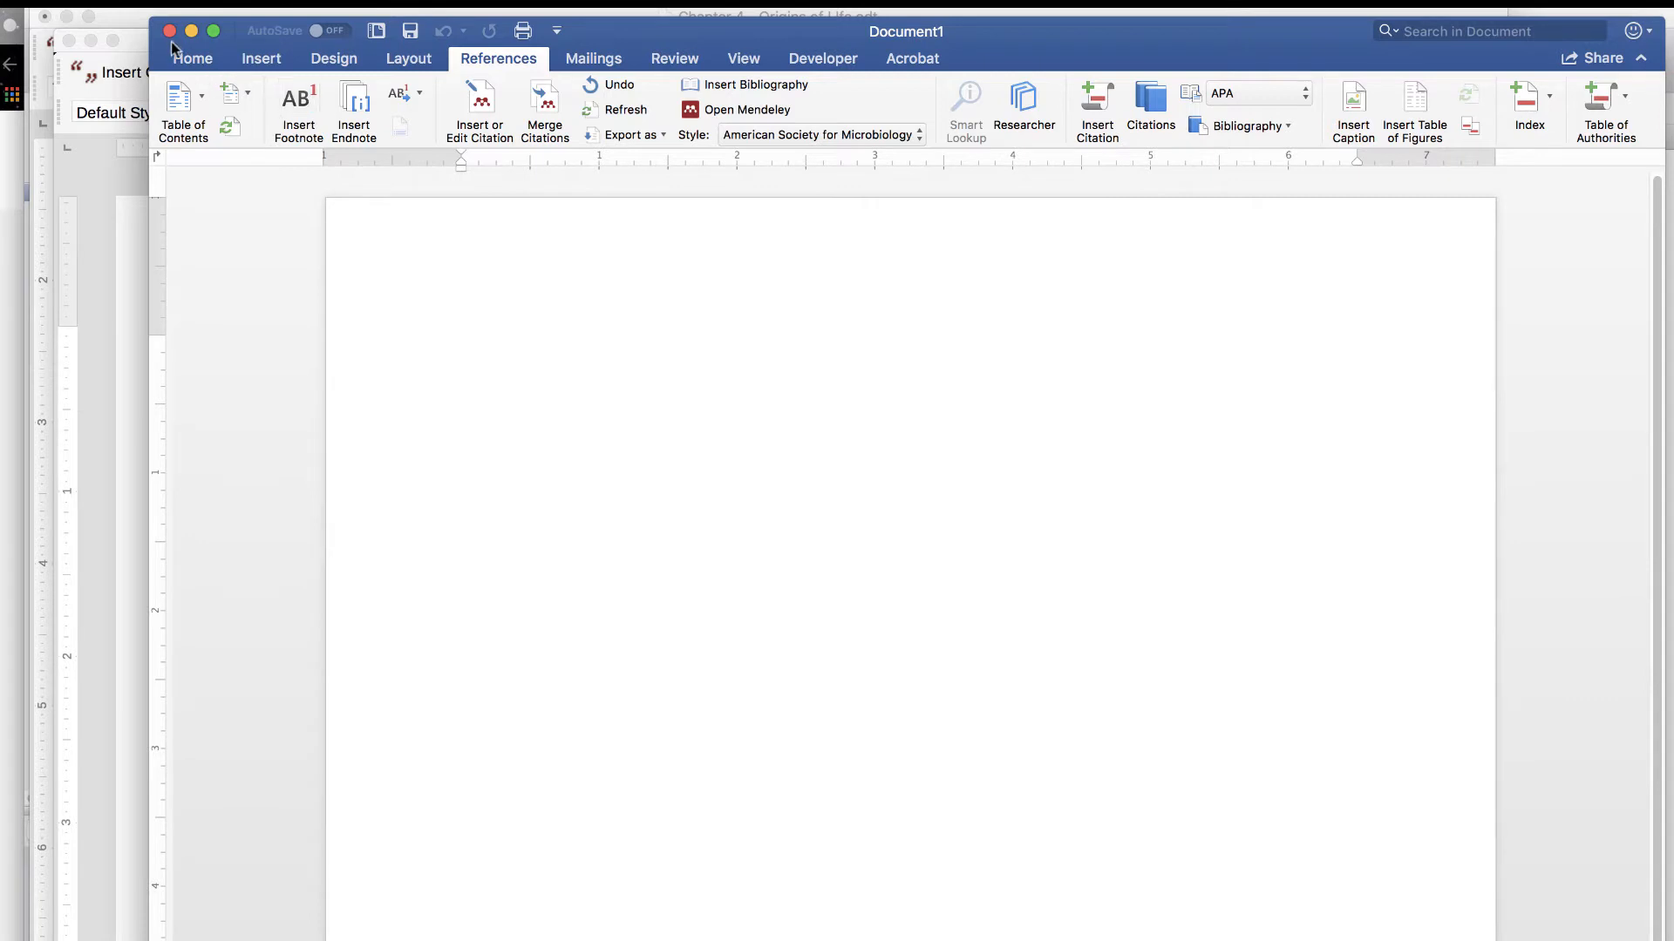
pyautogui.click(129, 3)
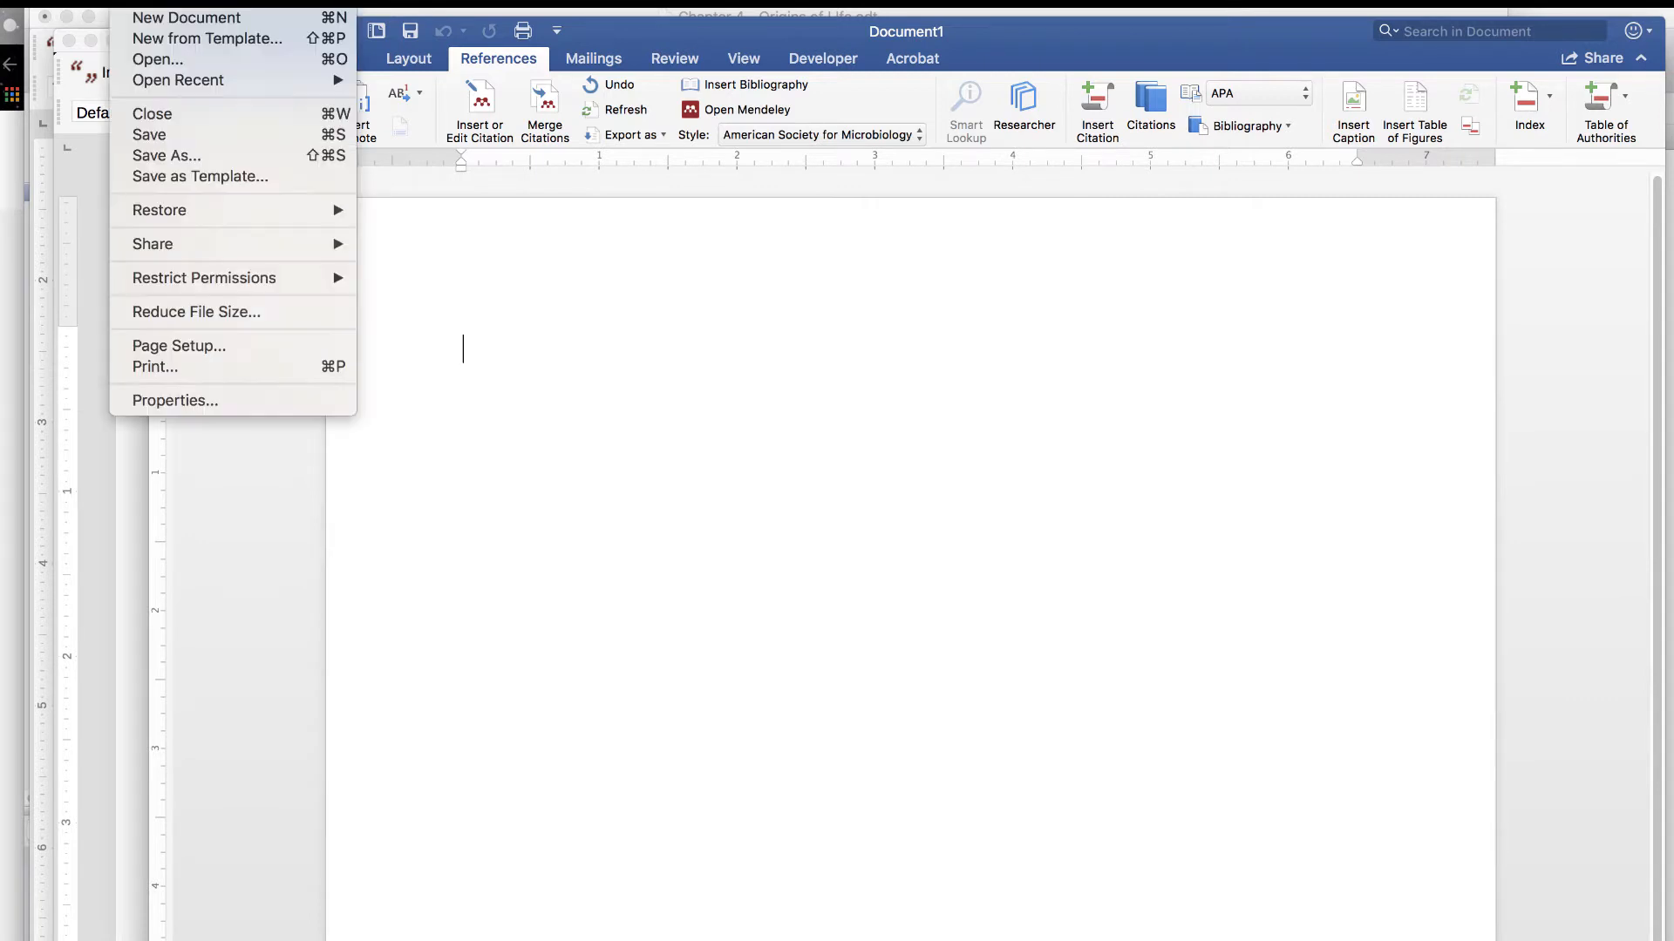
pyautogui.moveTo(80, 2)
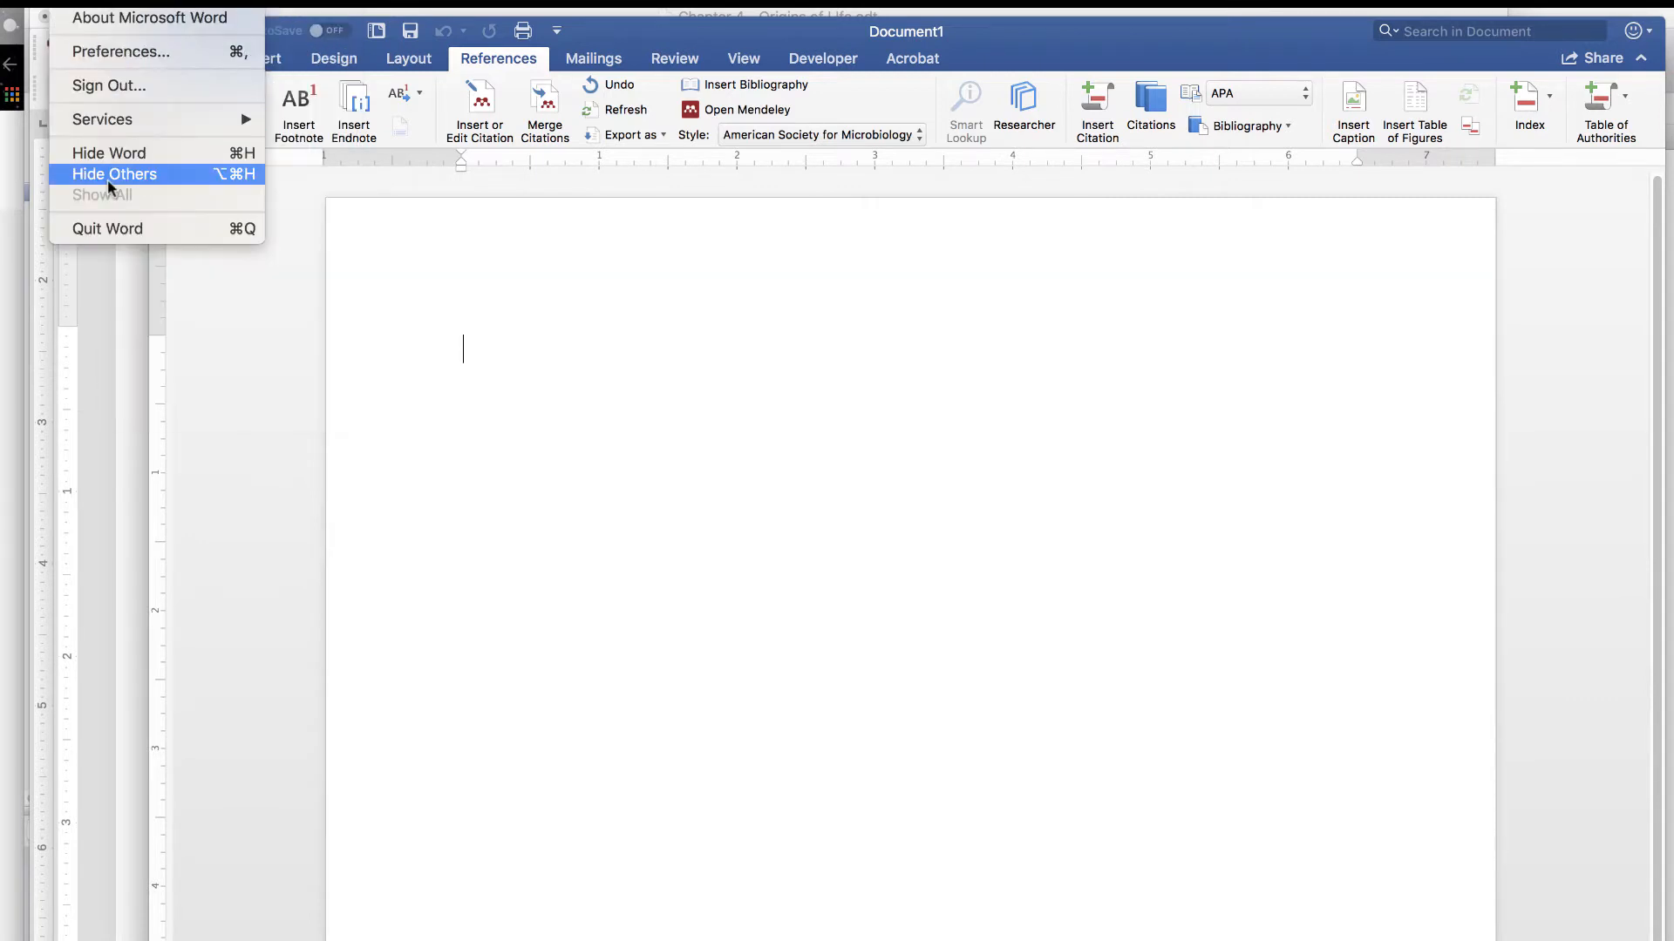
pyautogui.click(107, 230)
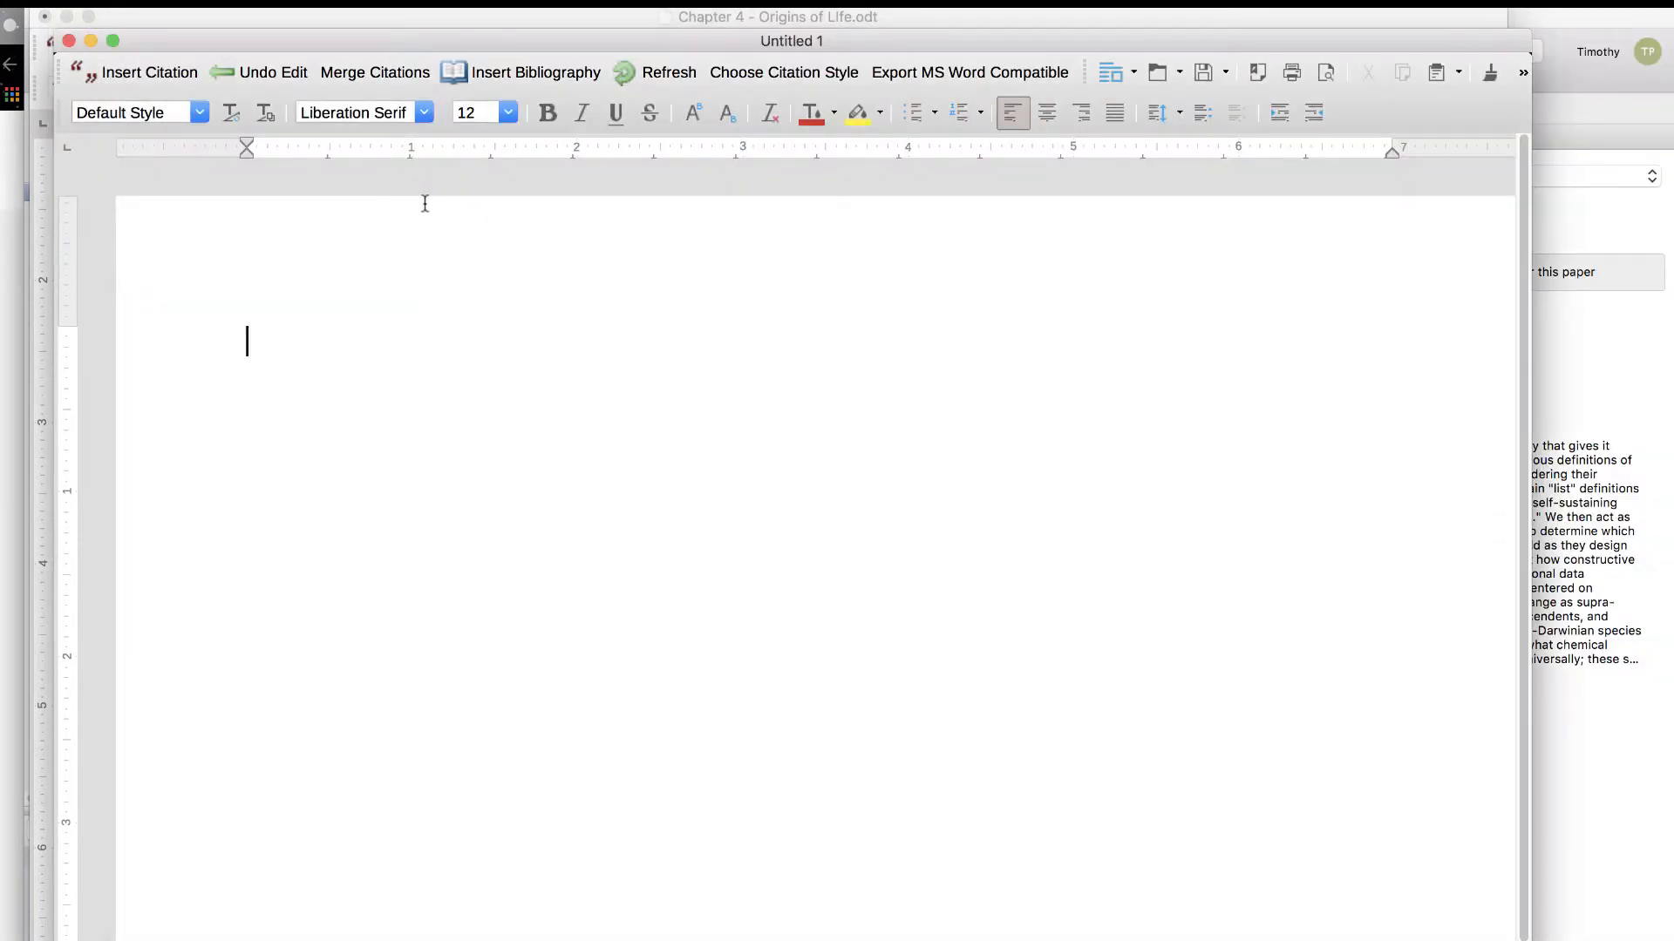
pyautogui.click(68, 41)
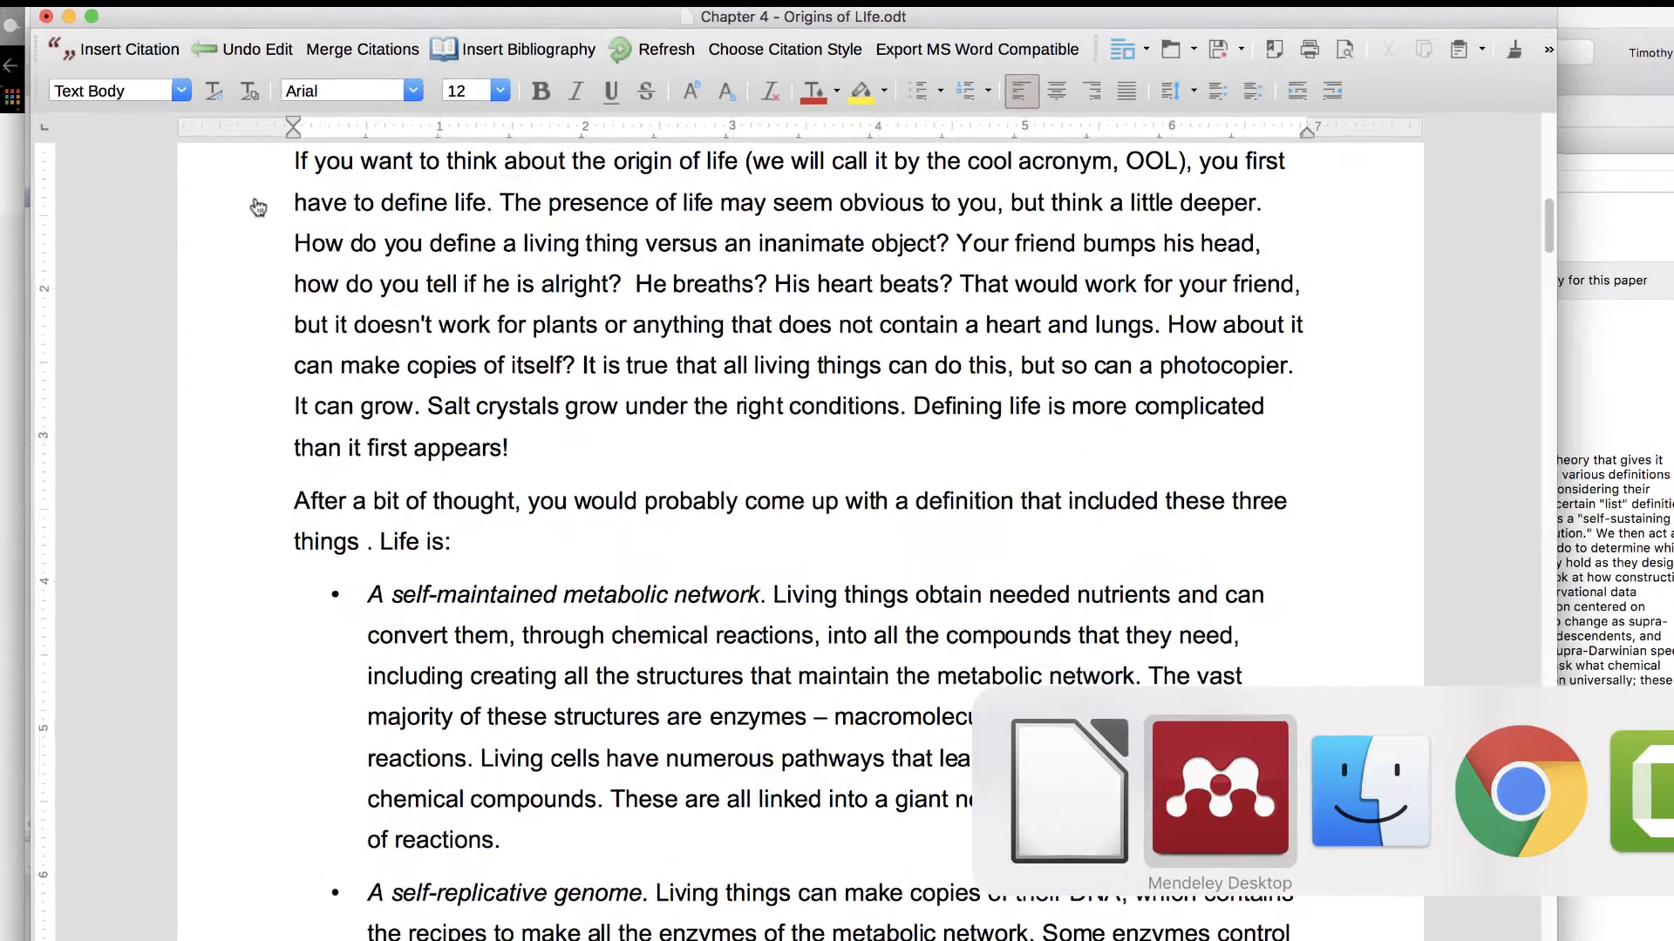
# Switch to Mendeley Desktop and run a literature search for "Is raw milk safe to drink".
pyautogui.click(1221, 773)
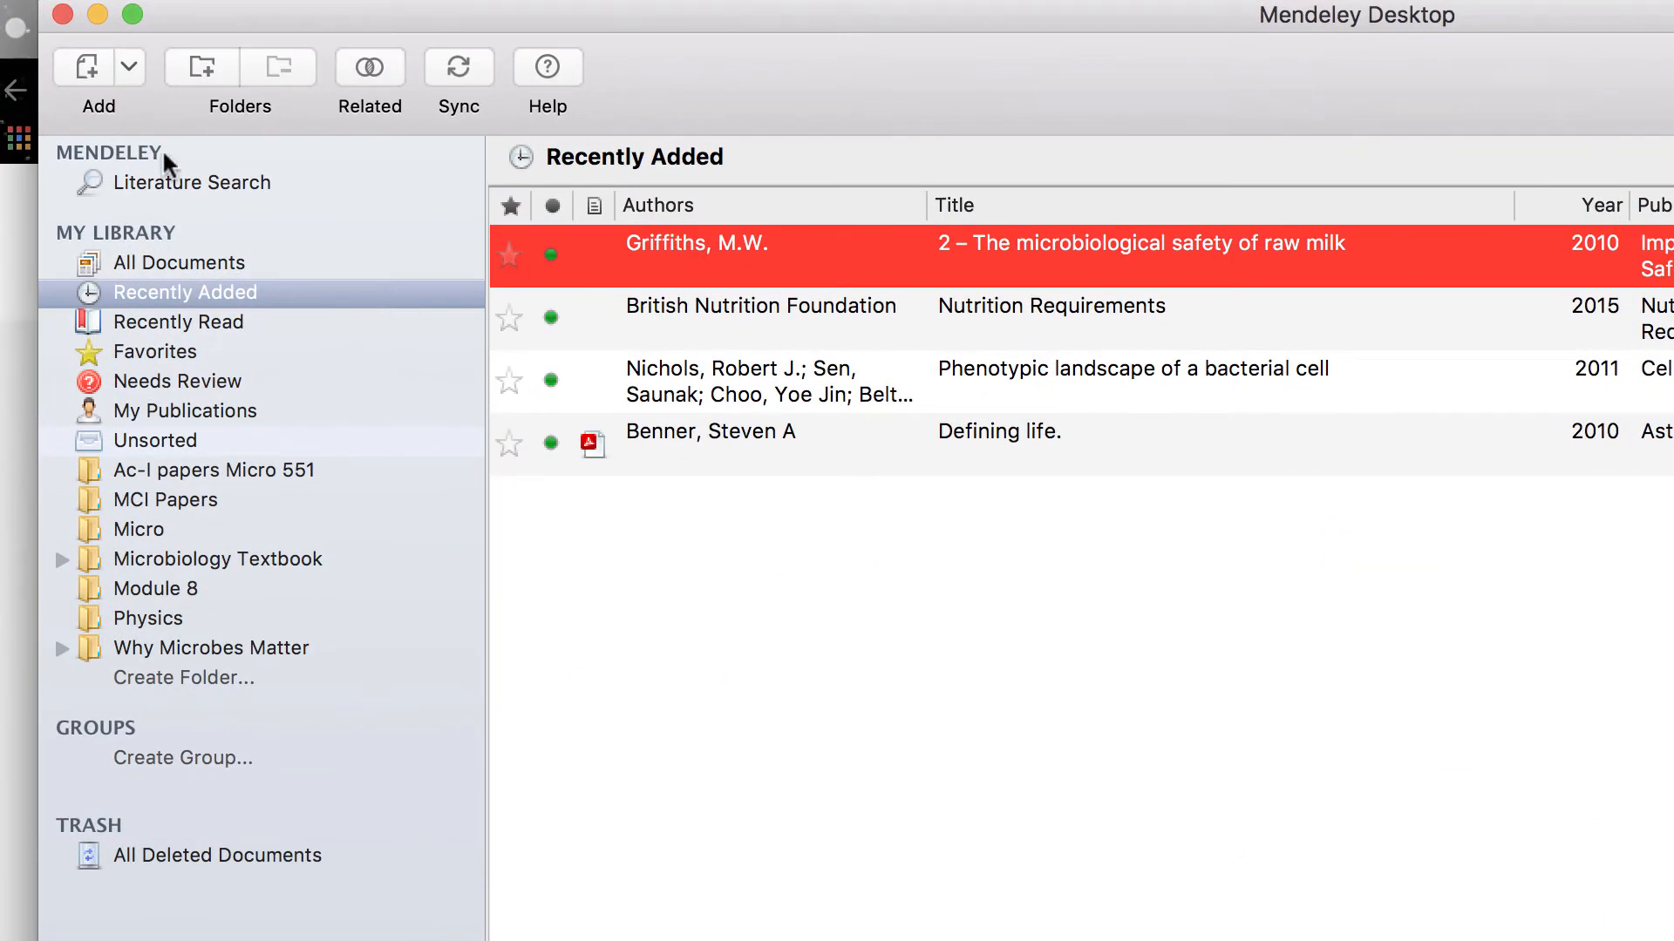
pyautogui.click(166, 188)
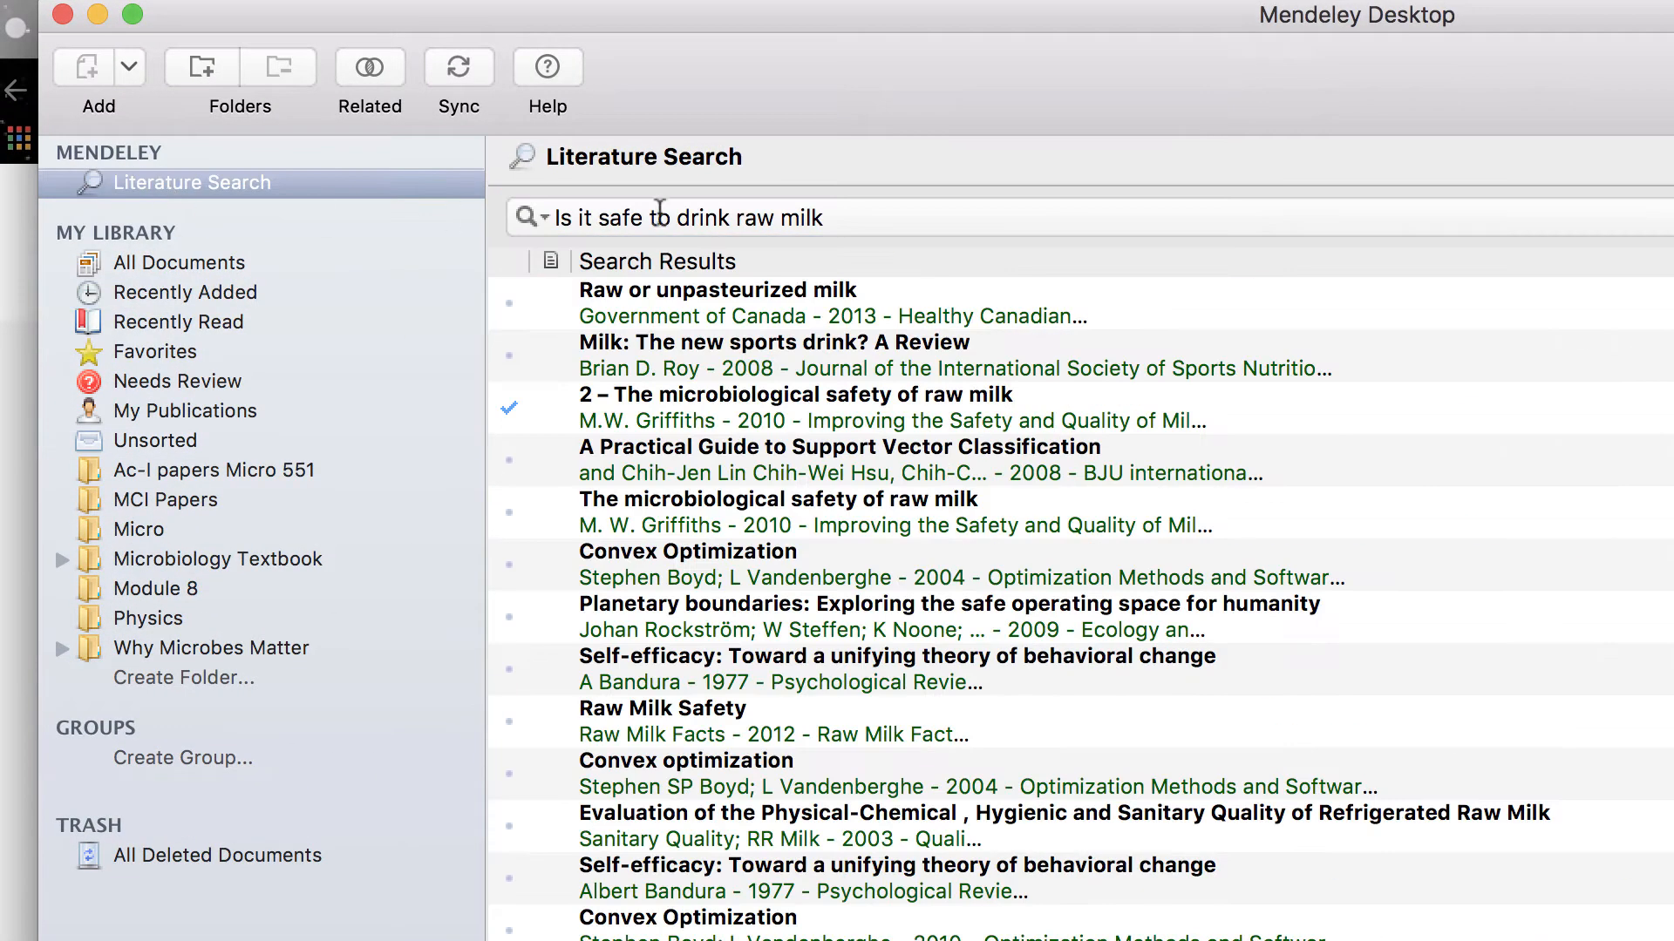
pyautogui.moveTo(840, 218); pyautogui.dragTo(332, 157)
pyautogui.write('x')
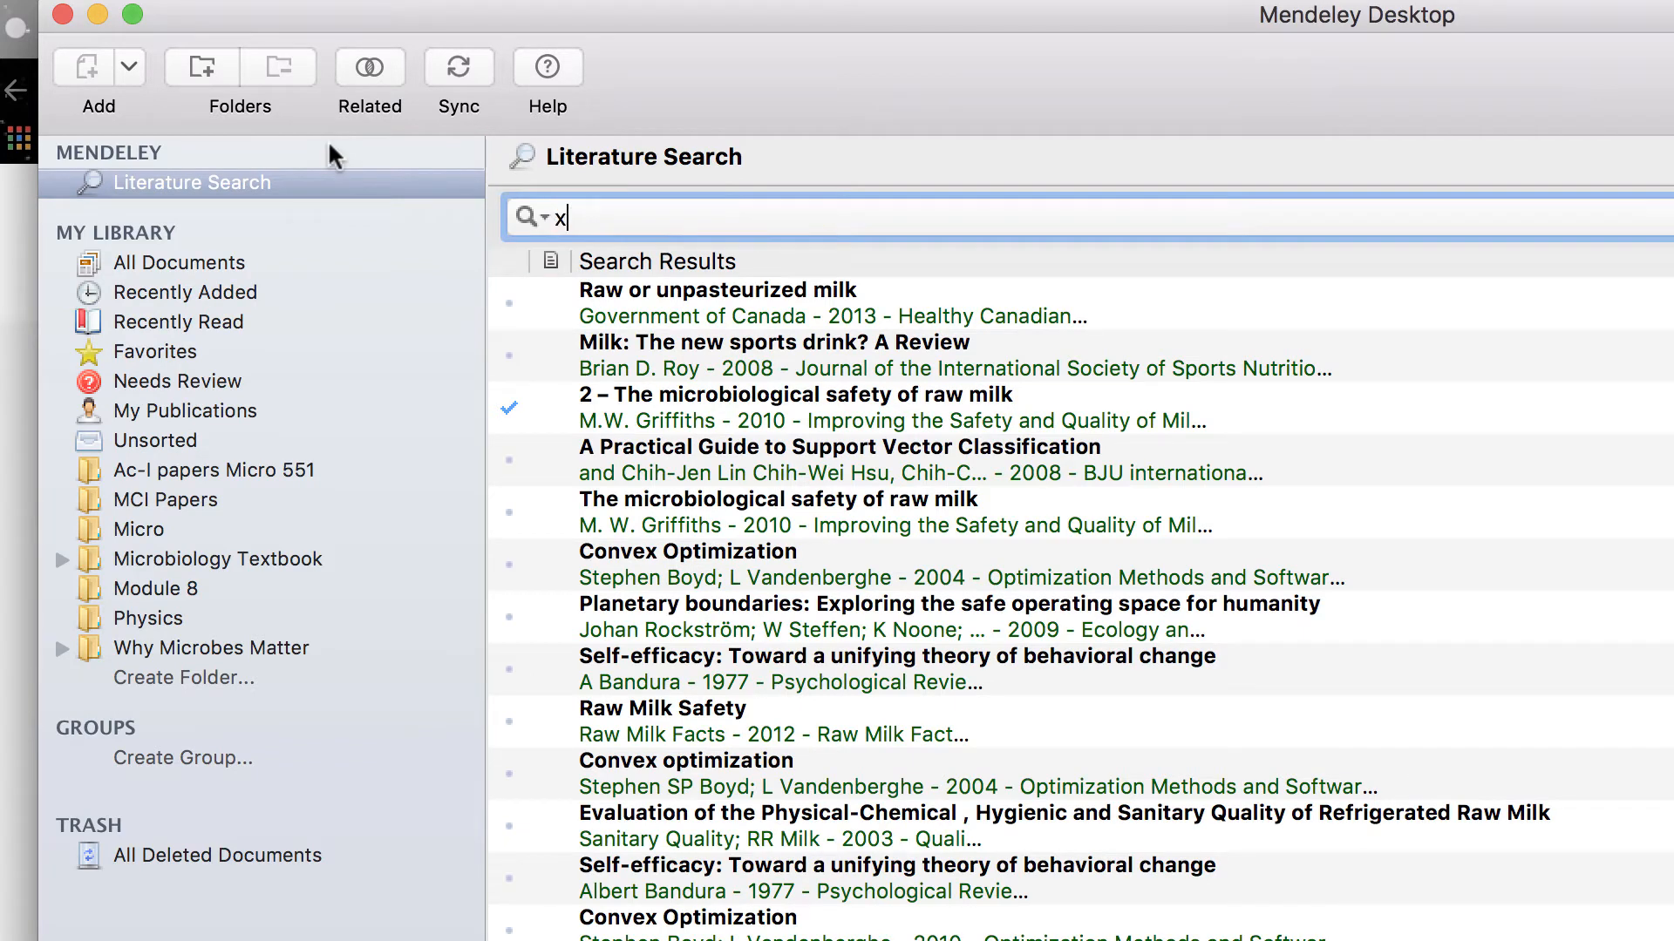
pyautogui.press('BackSpace')
pyautogui.write('Is milk')
pyautogui.press('BackSpace')
pyautogui.press('BackSpace')
pyautogui.press('BackSpace')
pyautogui.press('BackSpace')
pyautogui.press('BackSpace')
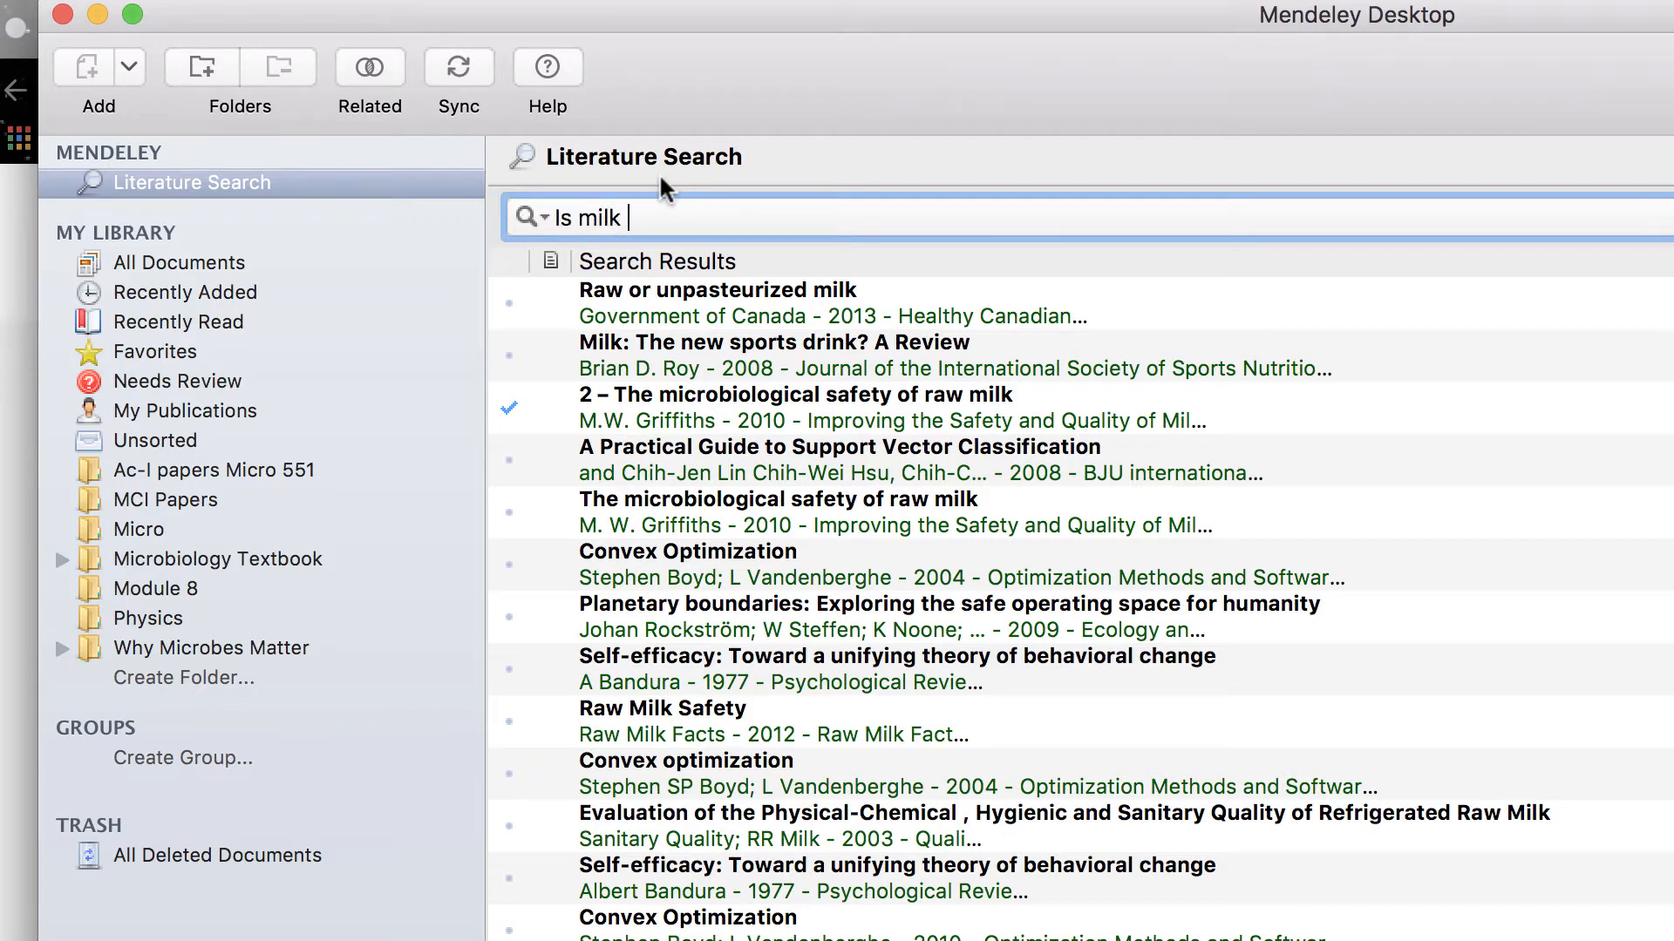
pyautogui.write('raw milk safe to drink')
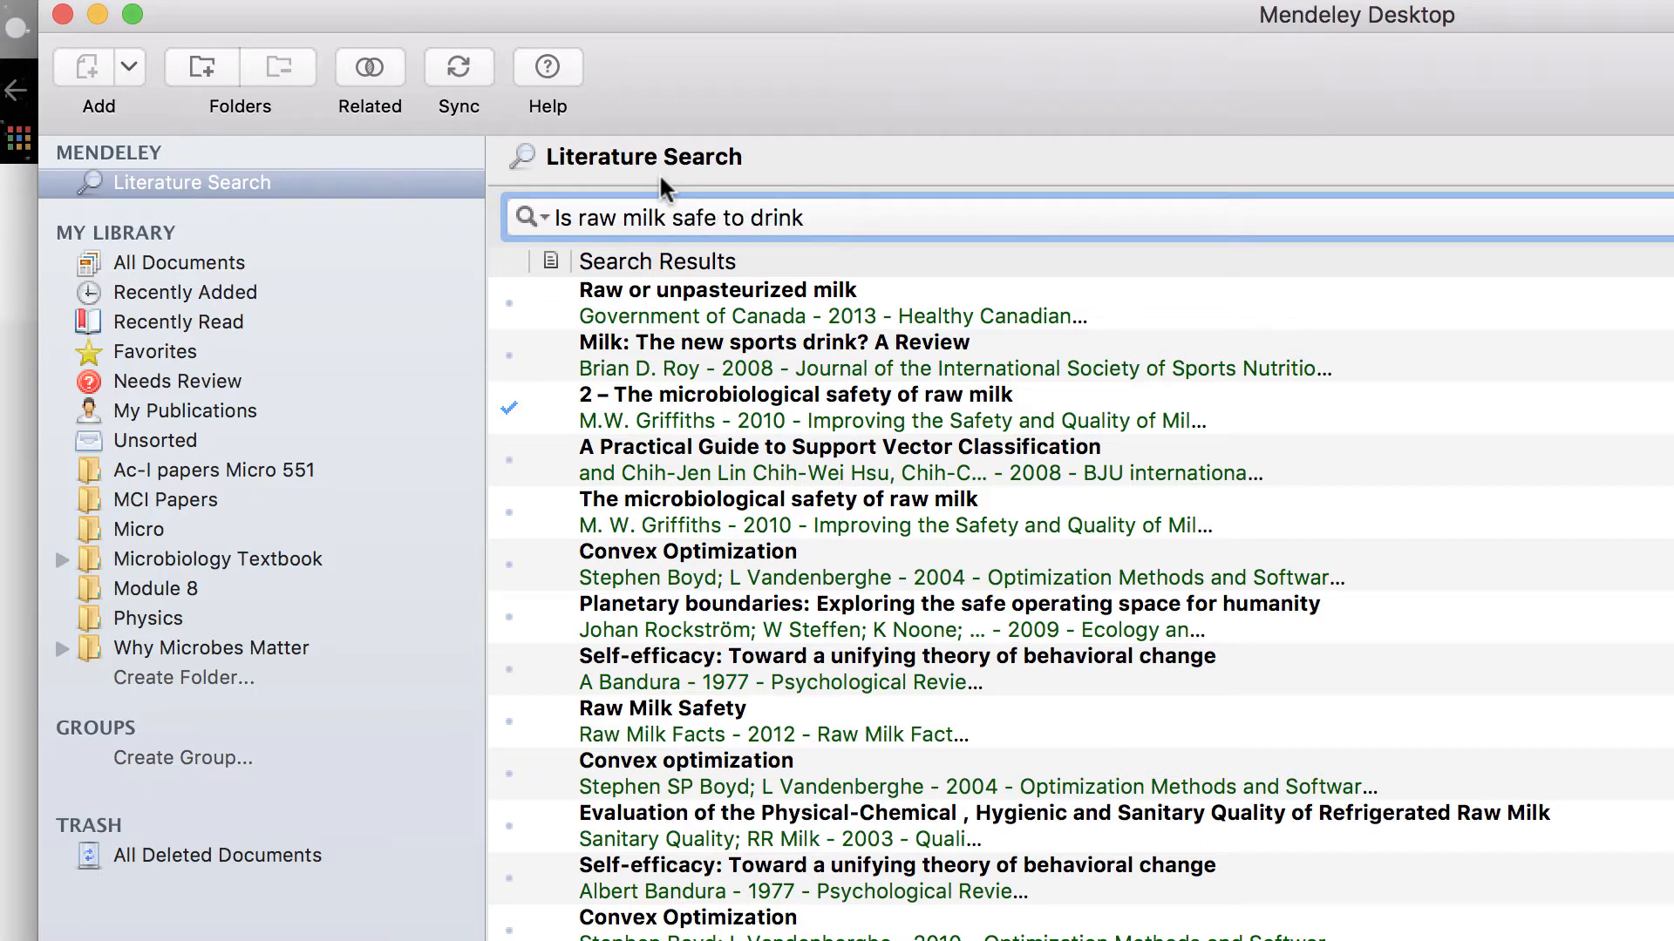
pyautogui.press('Return')
# Save the reference "Milk: The new sports drink? A Review" to the library and select it among the recently added documents.
pyautogui.click(663, 353)
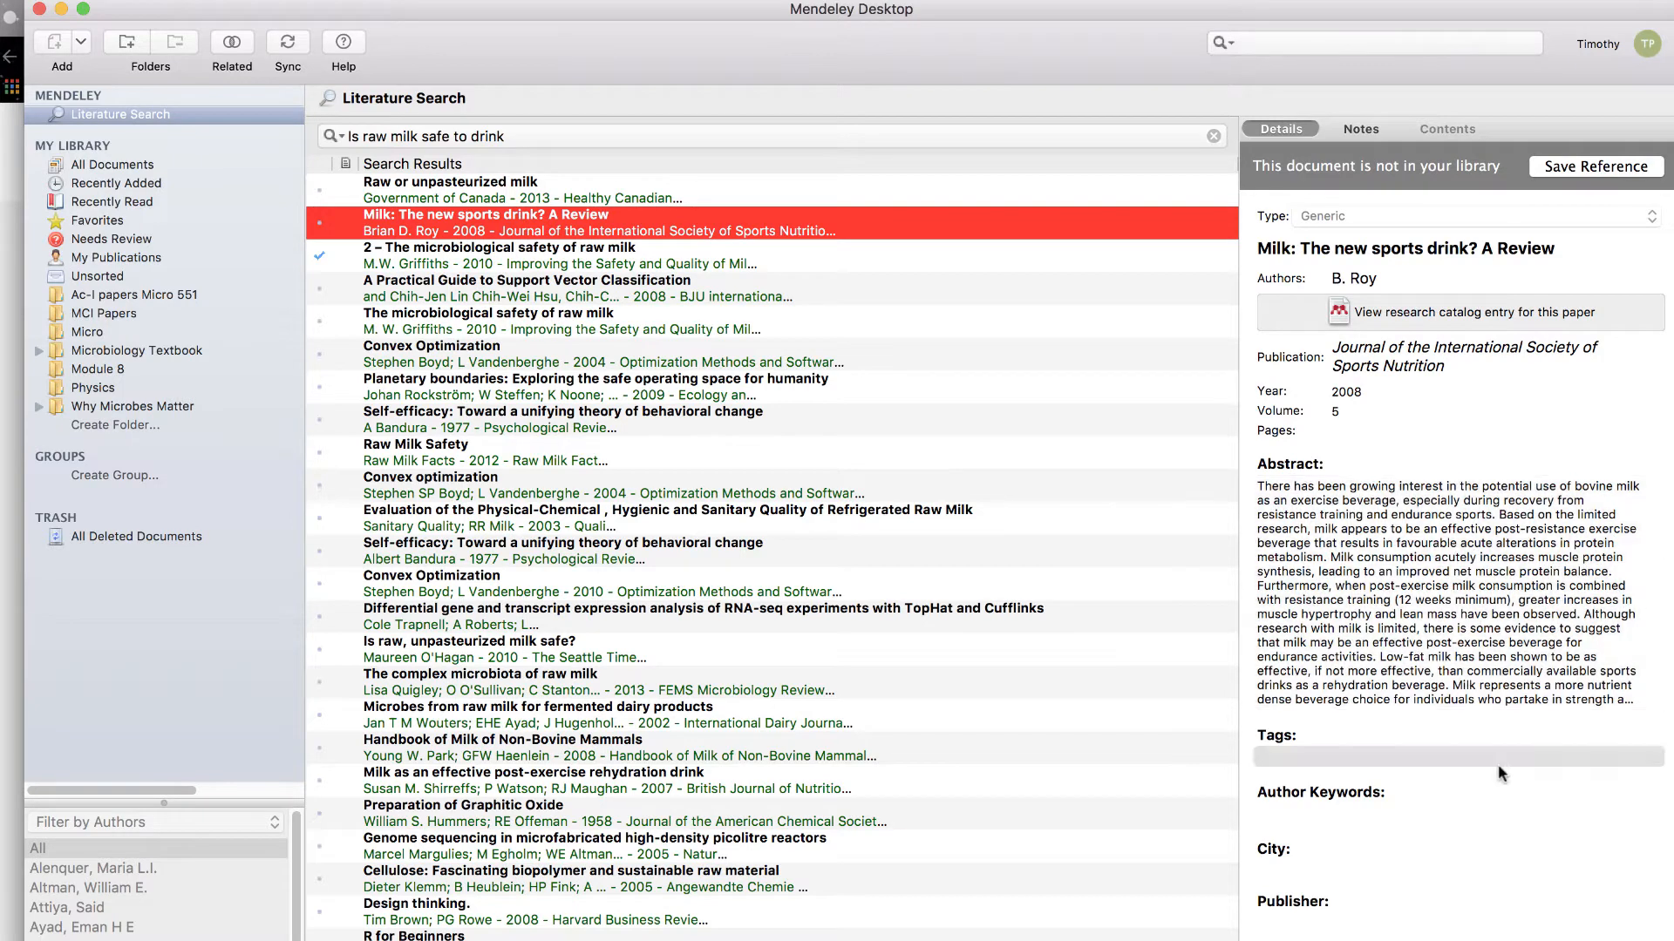
pyautogui.click(1560, 166)
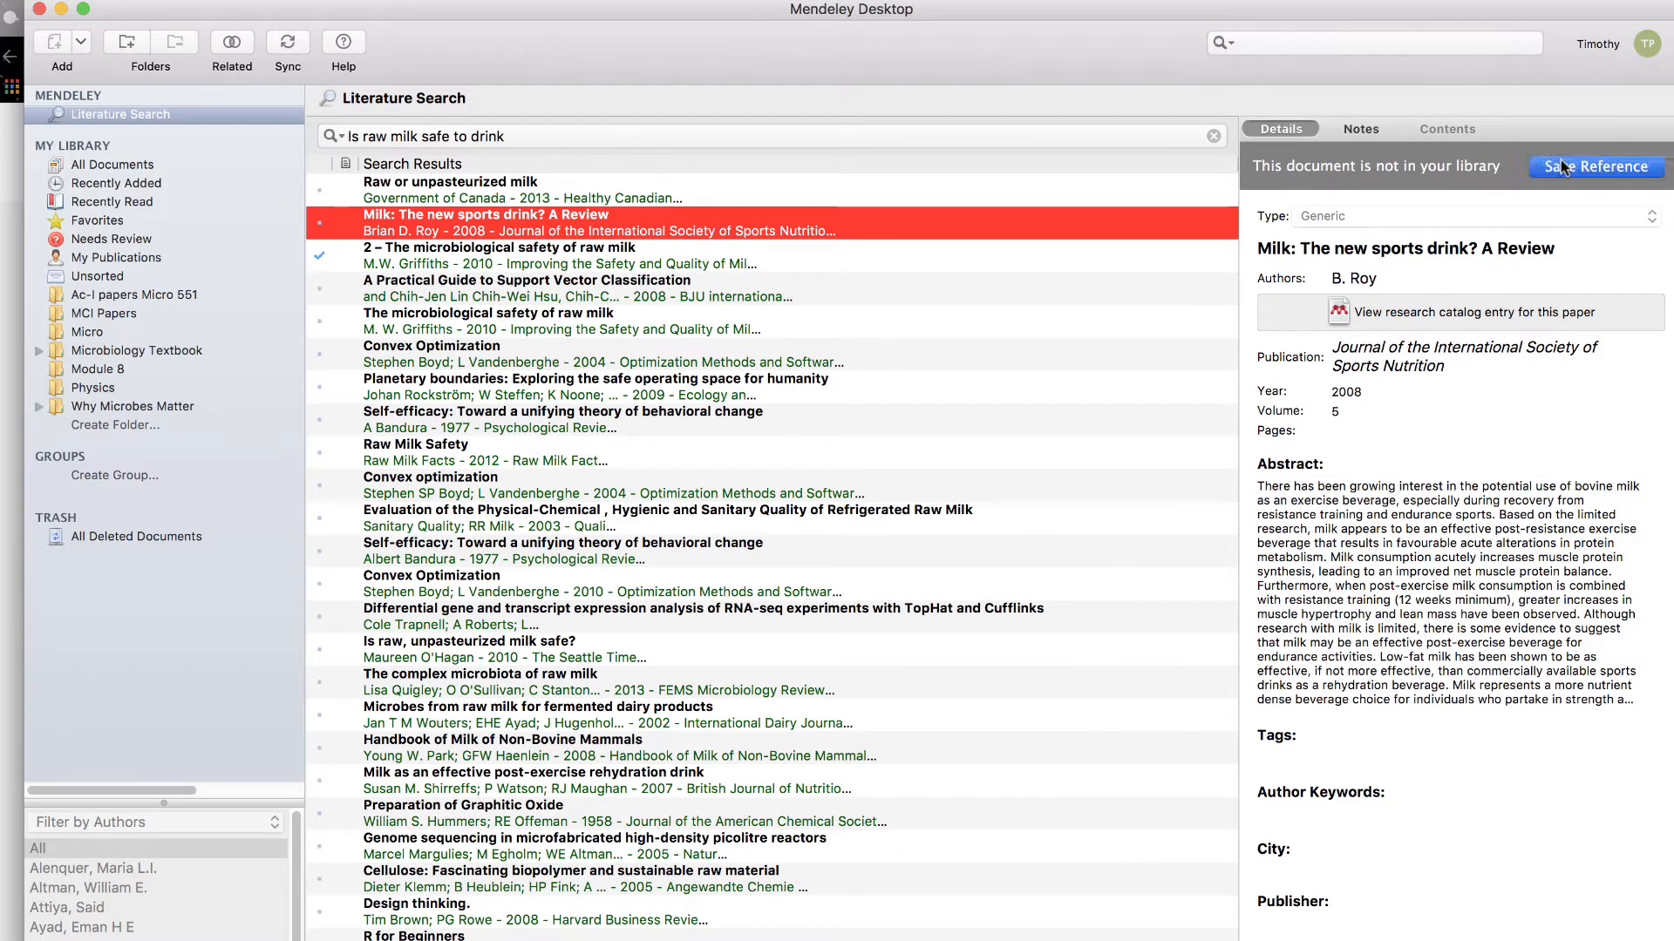
pyautogui.click(113, 185)
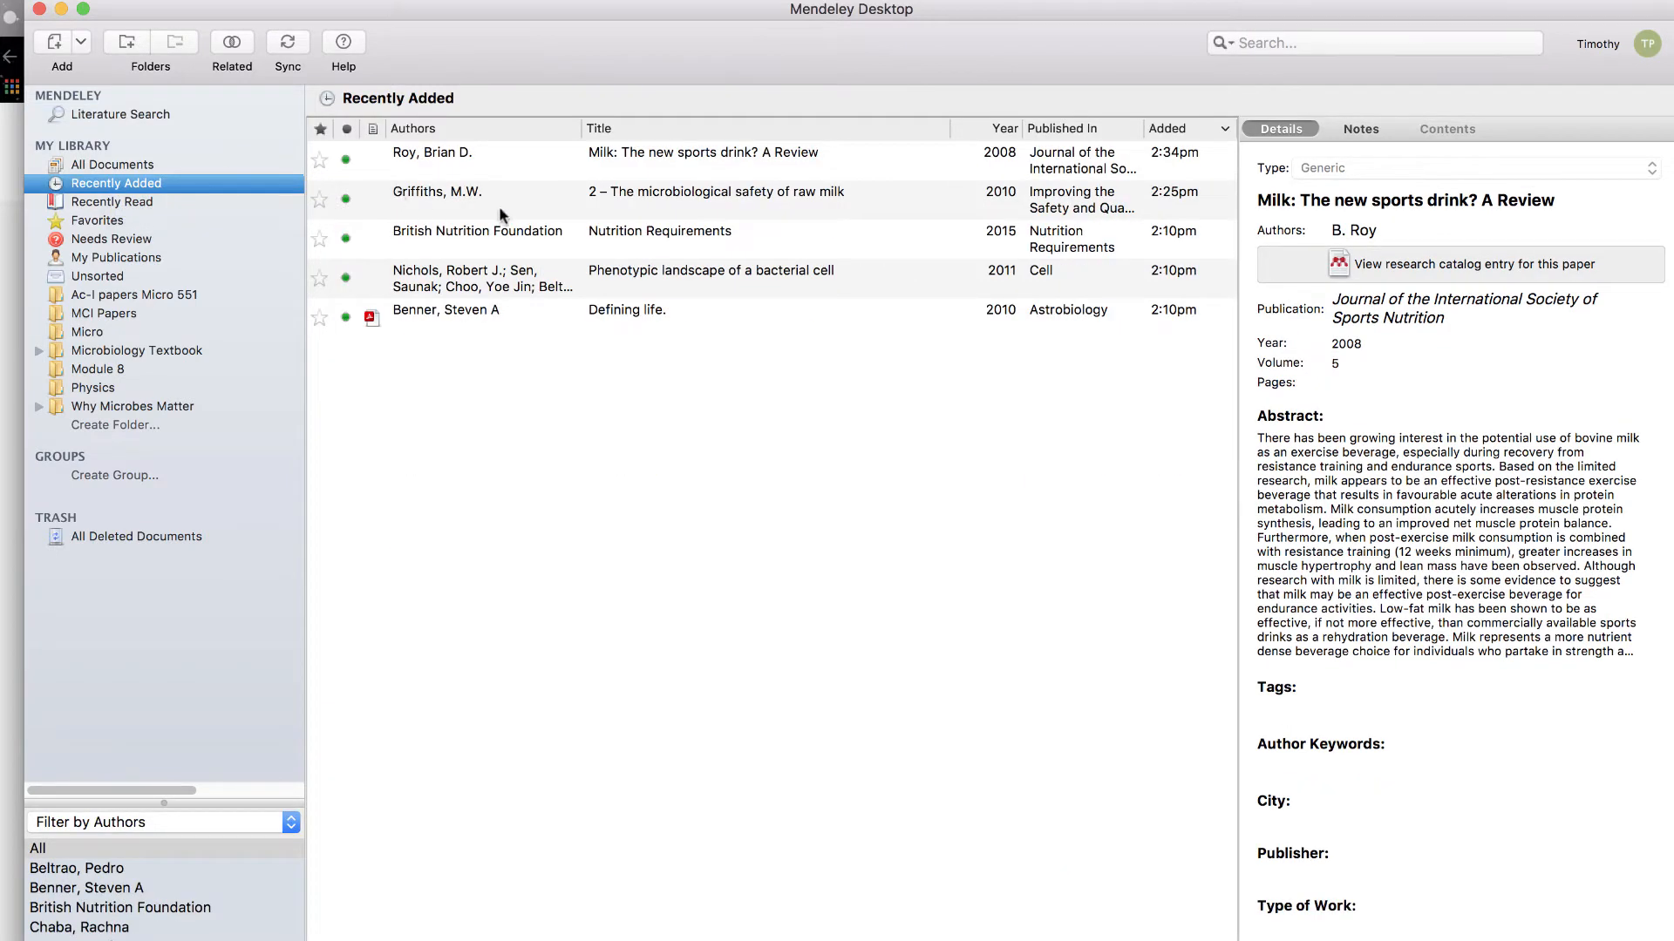
pyautogui.click(661, 160)
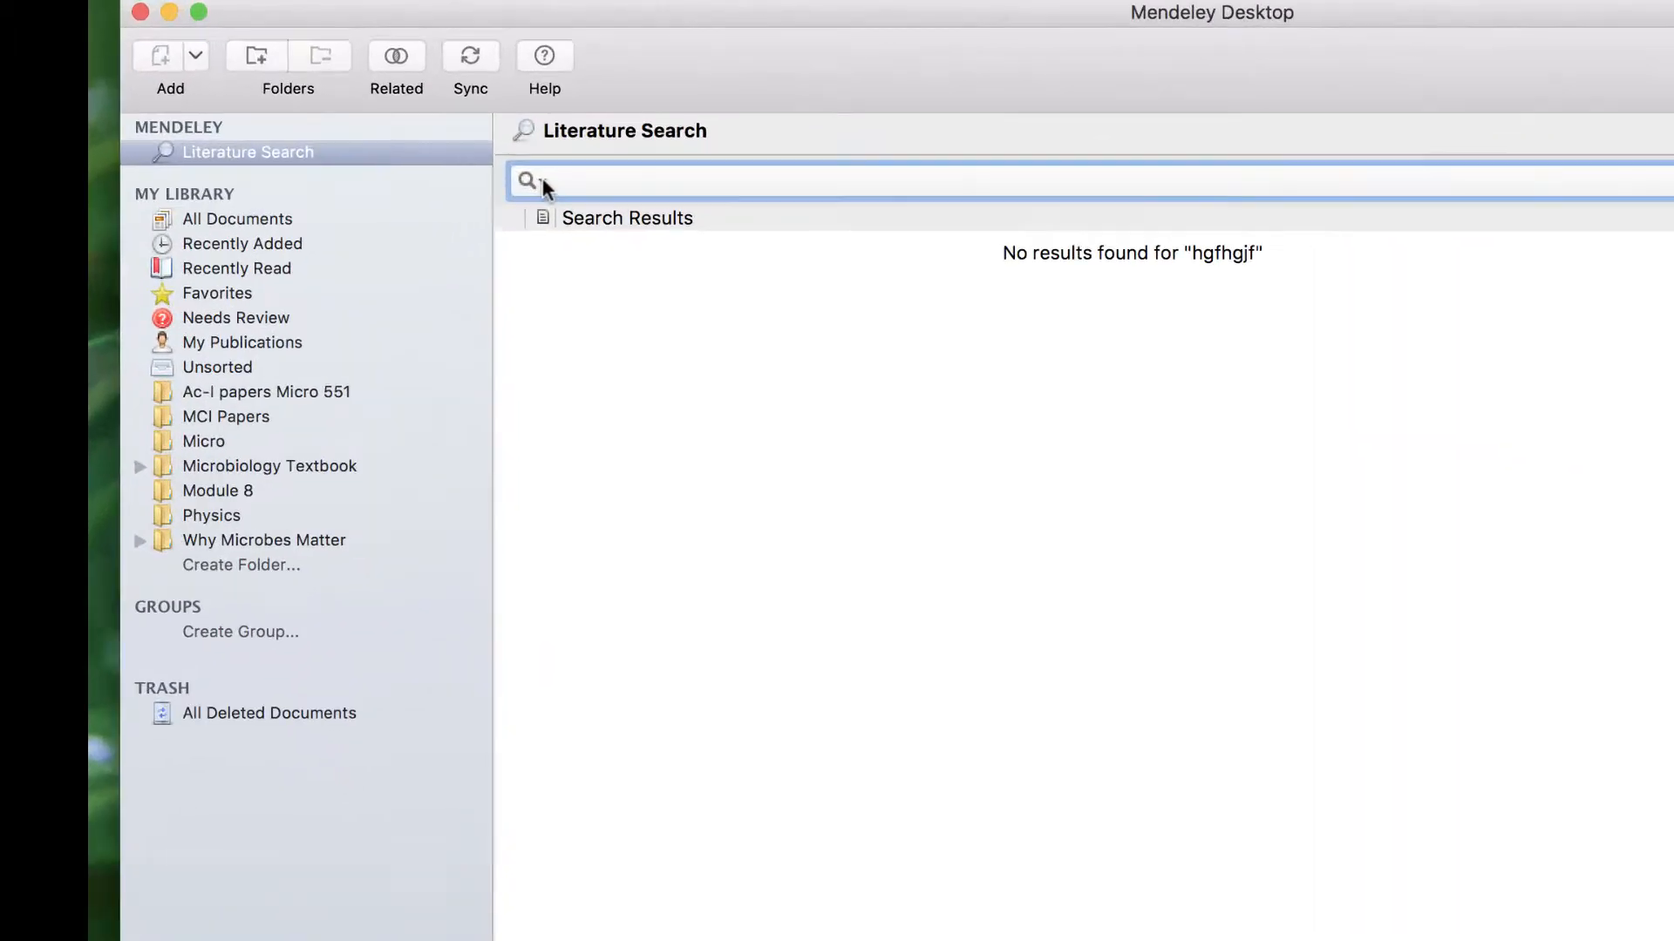
# Search the literature catalog for papers on nitrogen fixation by an author, combining the author field and surname with "AND nitrogen fixation".
pyautogui.click(543, 182)
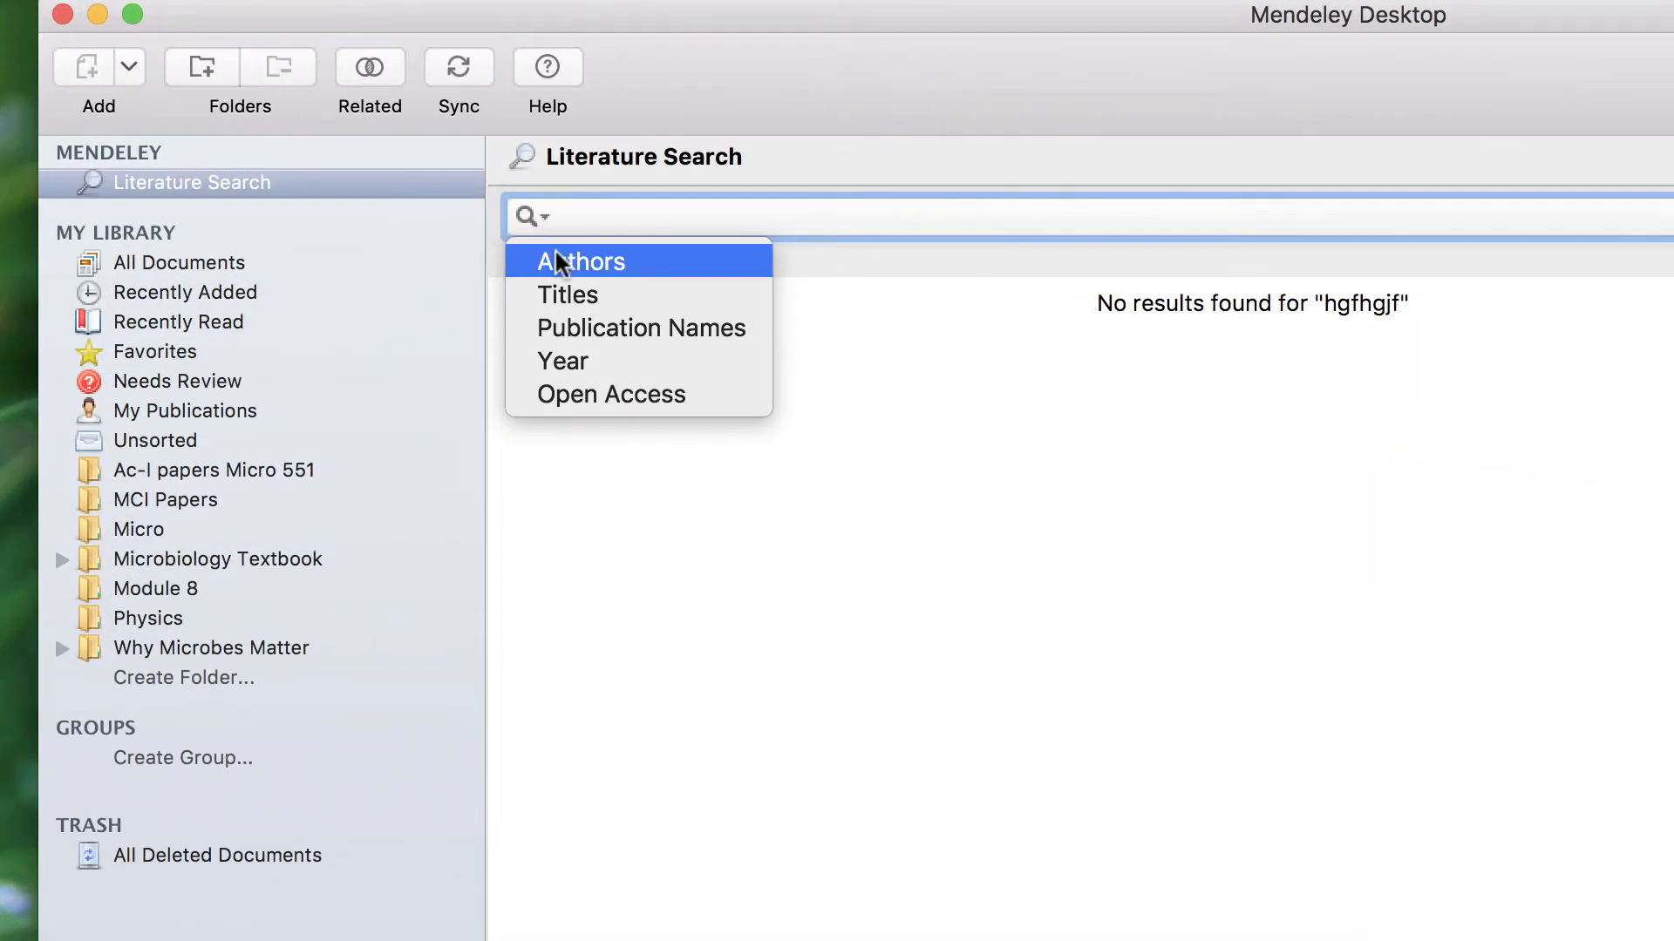
pyautogui.click(542, 218)
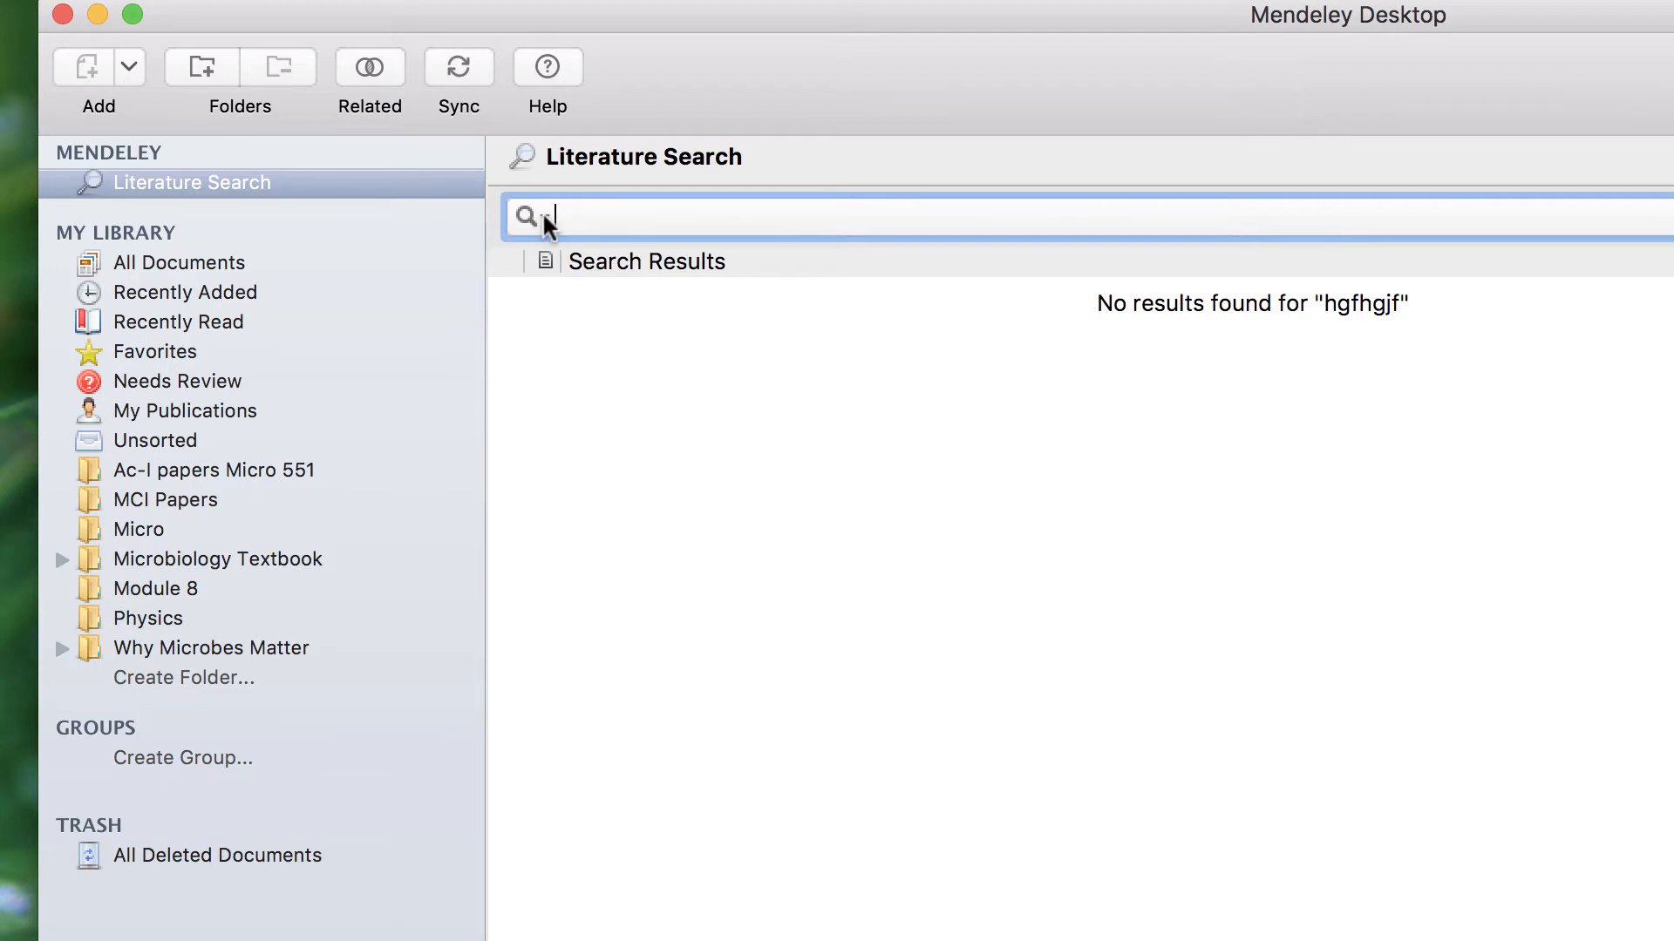
pyautogui.click(544, 220)
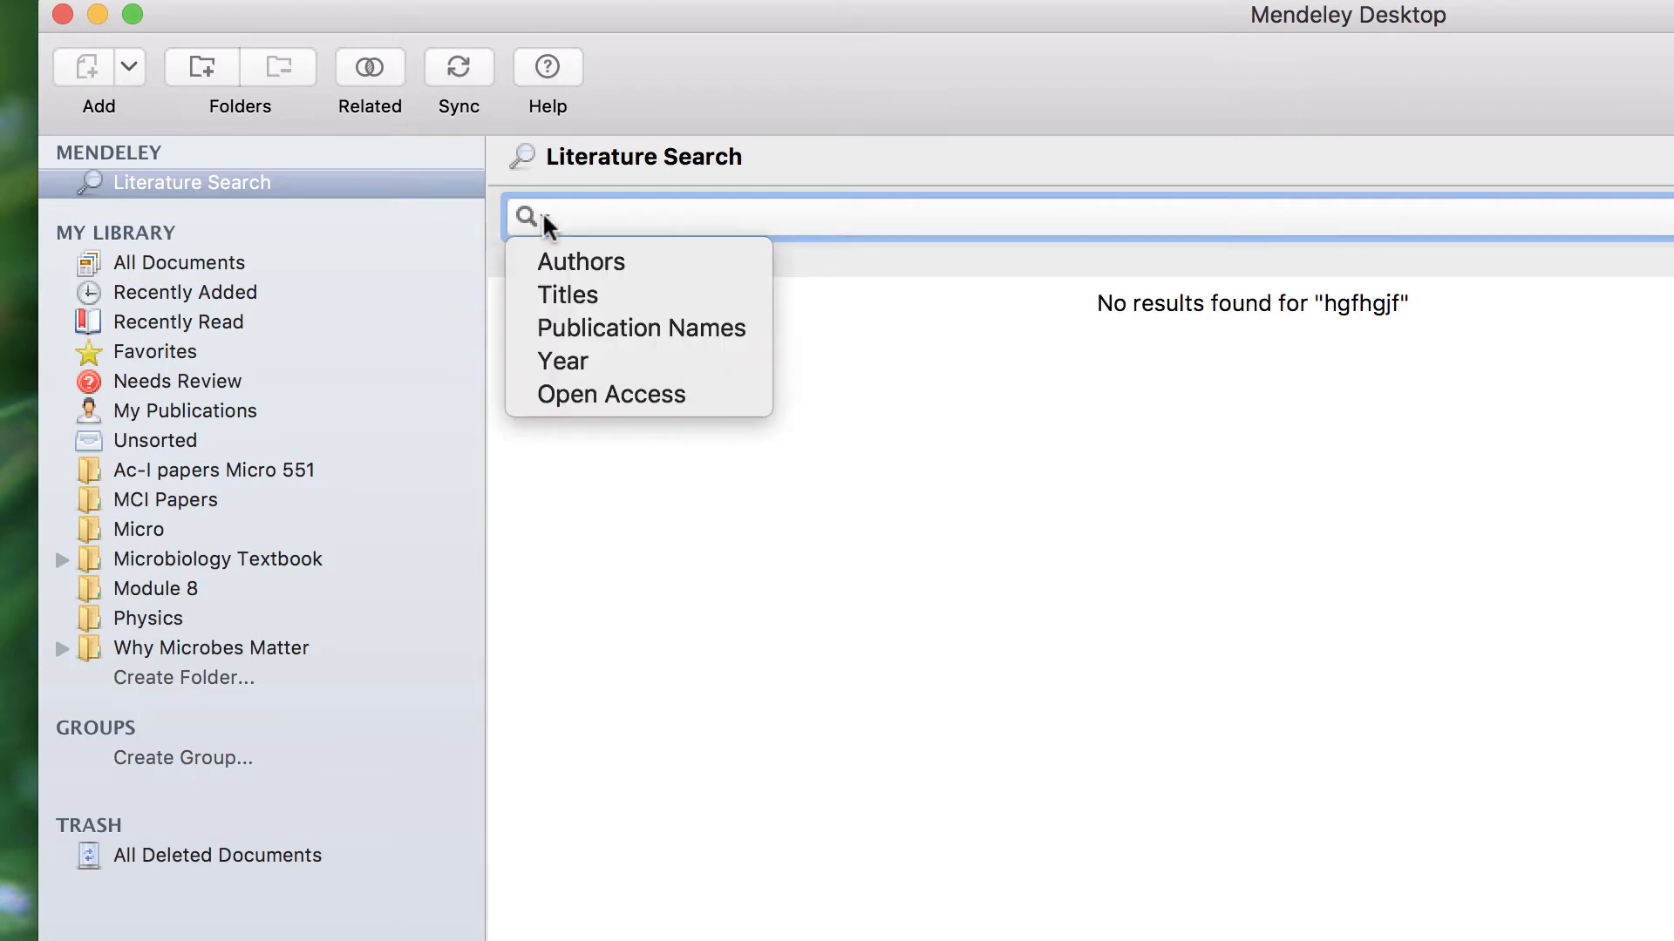
pyautogui.click(567, 263)
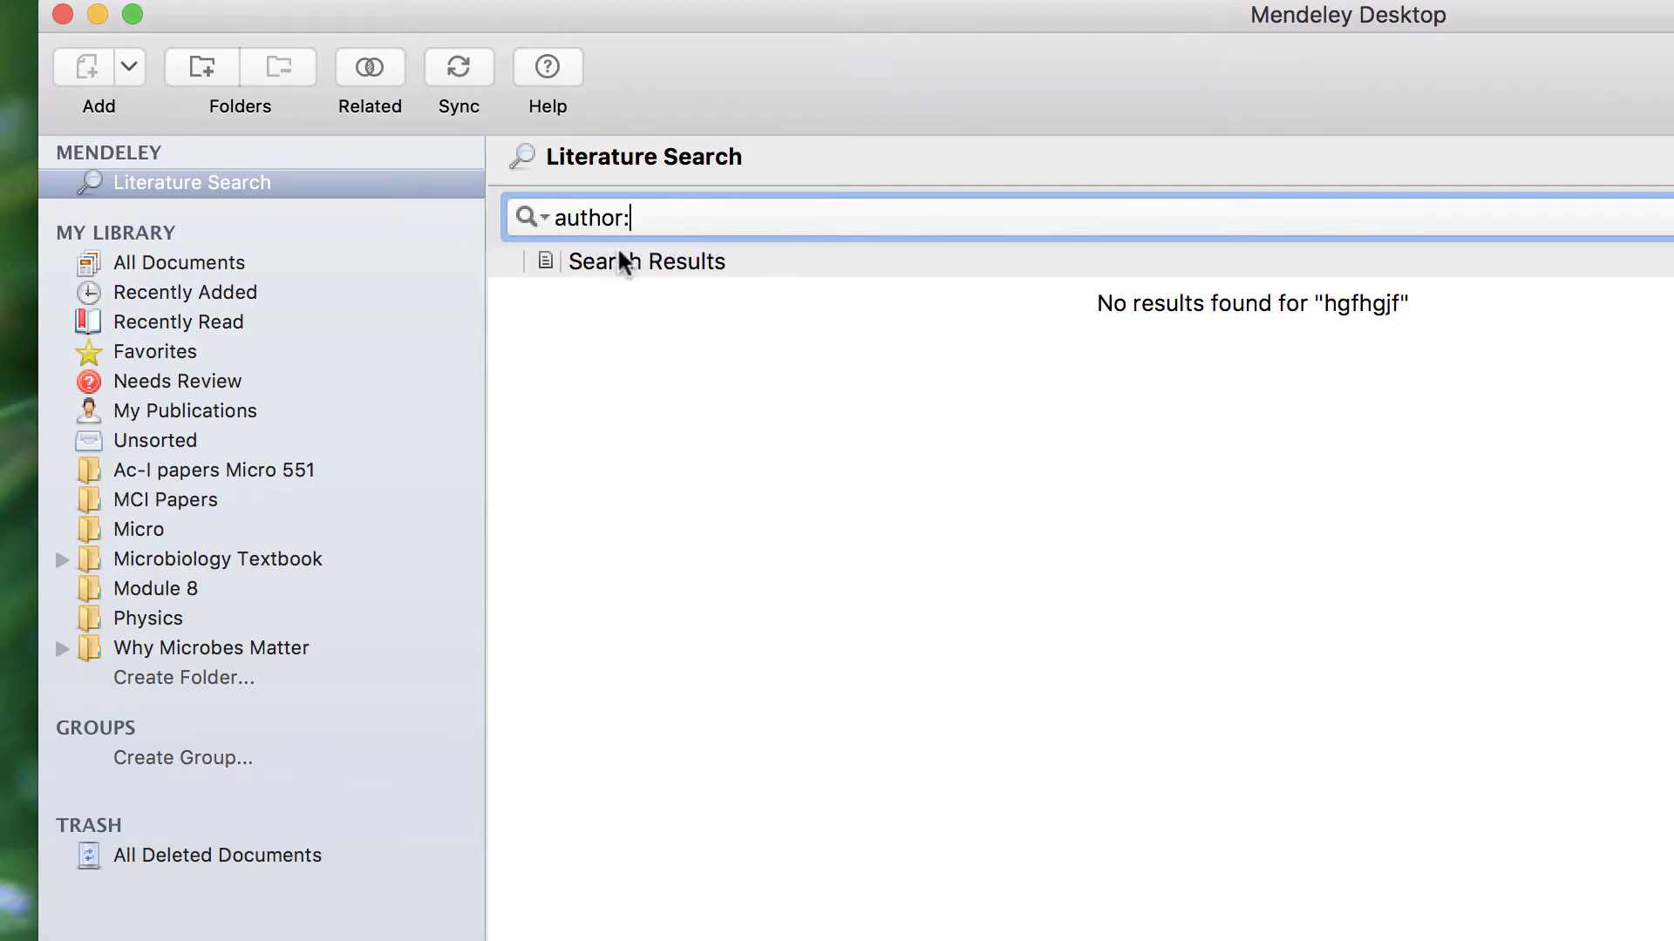
pyautogui.write('Roberts')
pyautogui.write('AND ni')
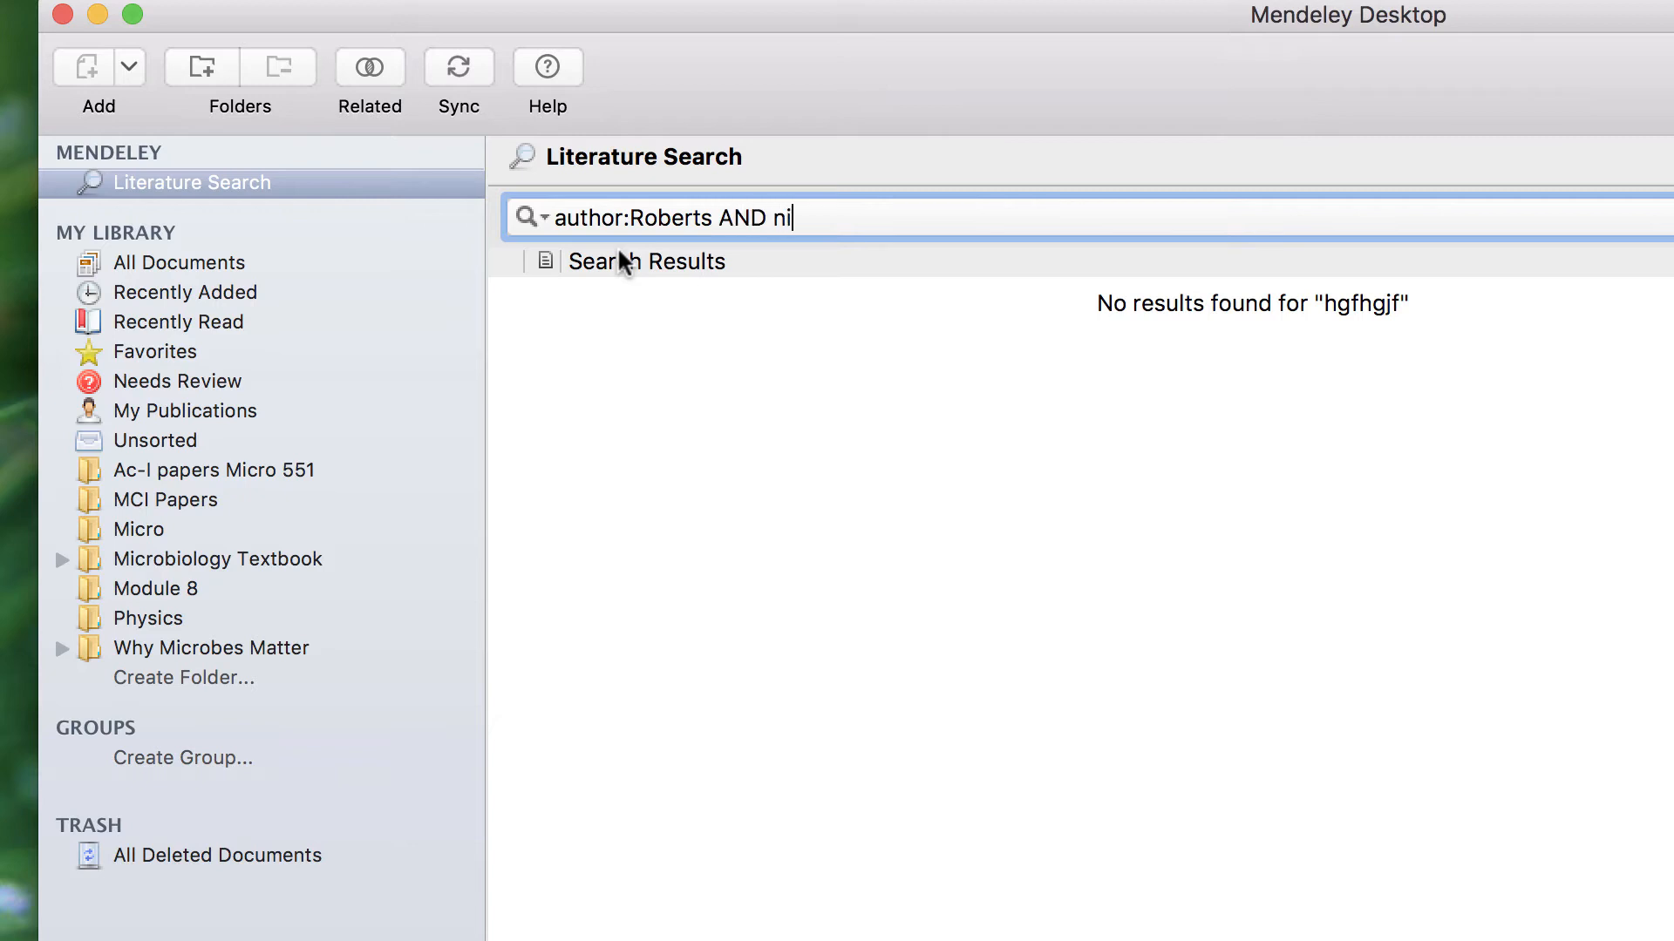
pyautogui.write('trogen fixas')
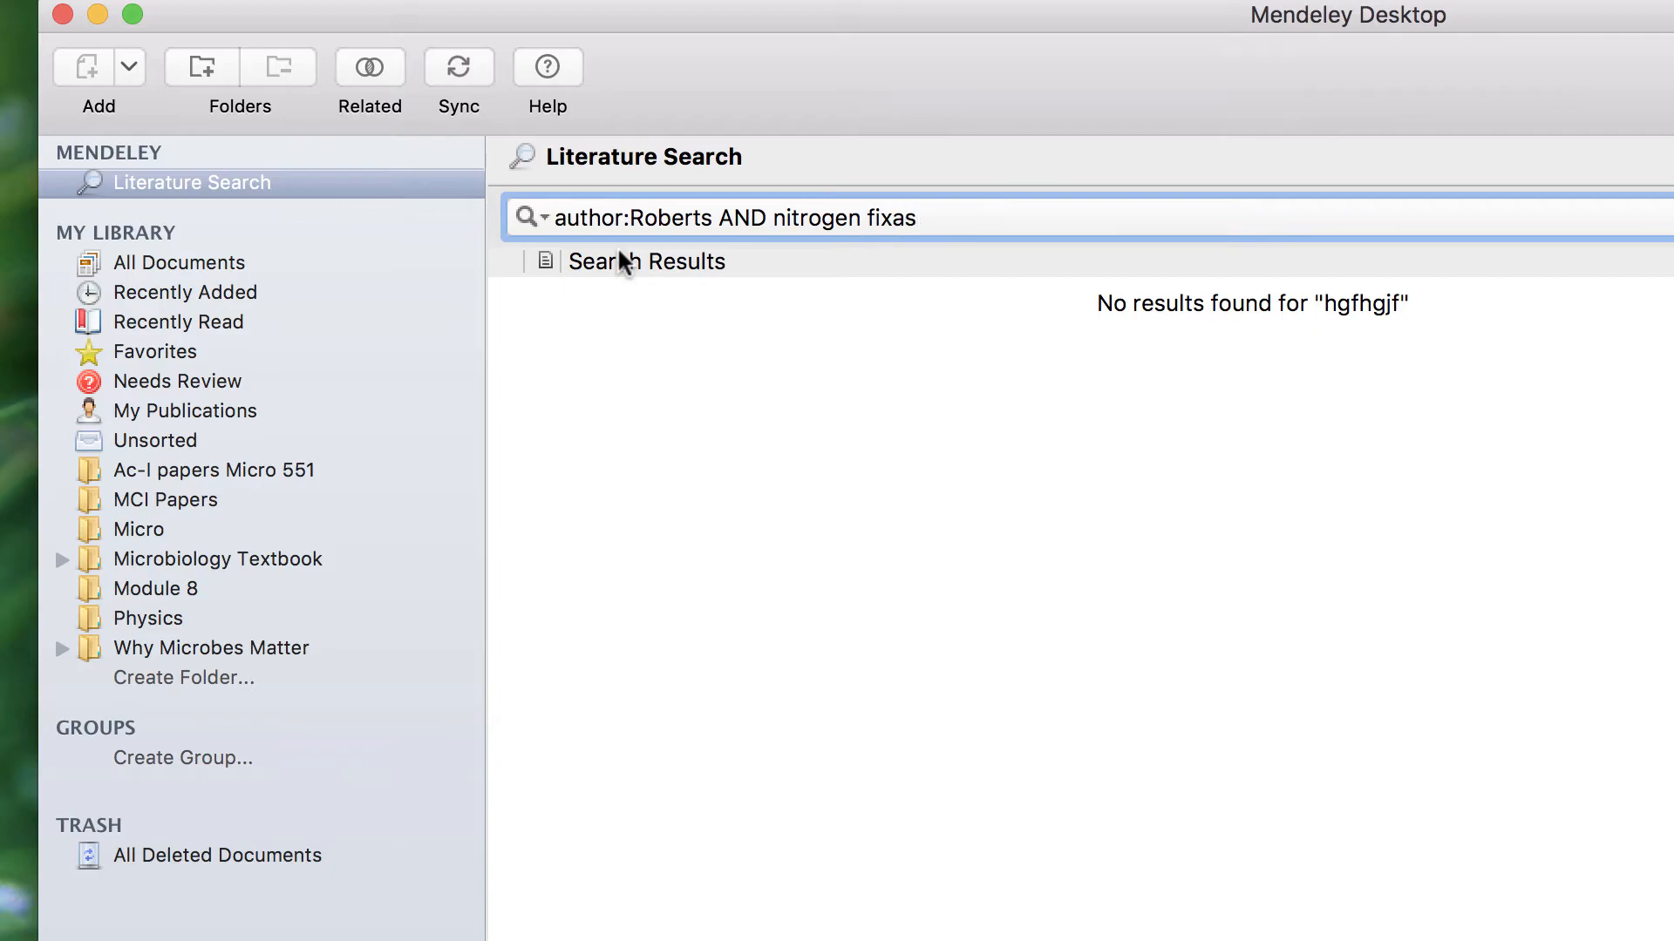
pyautogui.press('BackSpace')
pyautogui.write('tion')
pyautogui.press('Return')
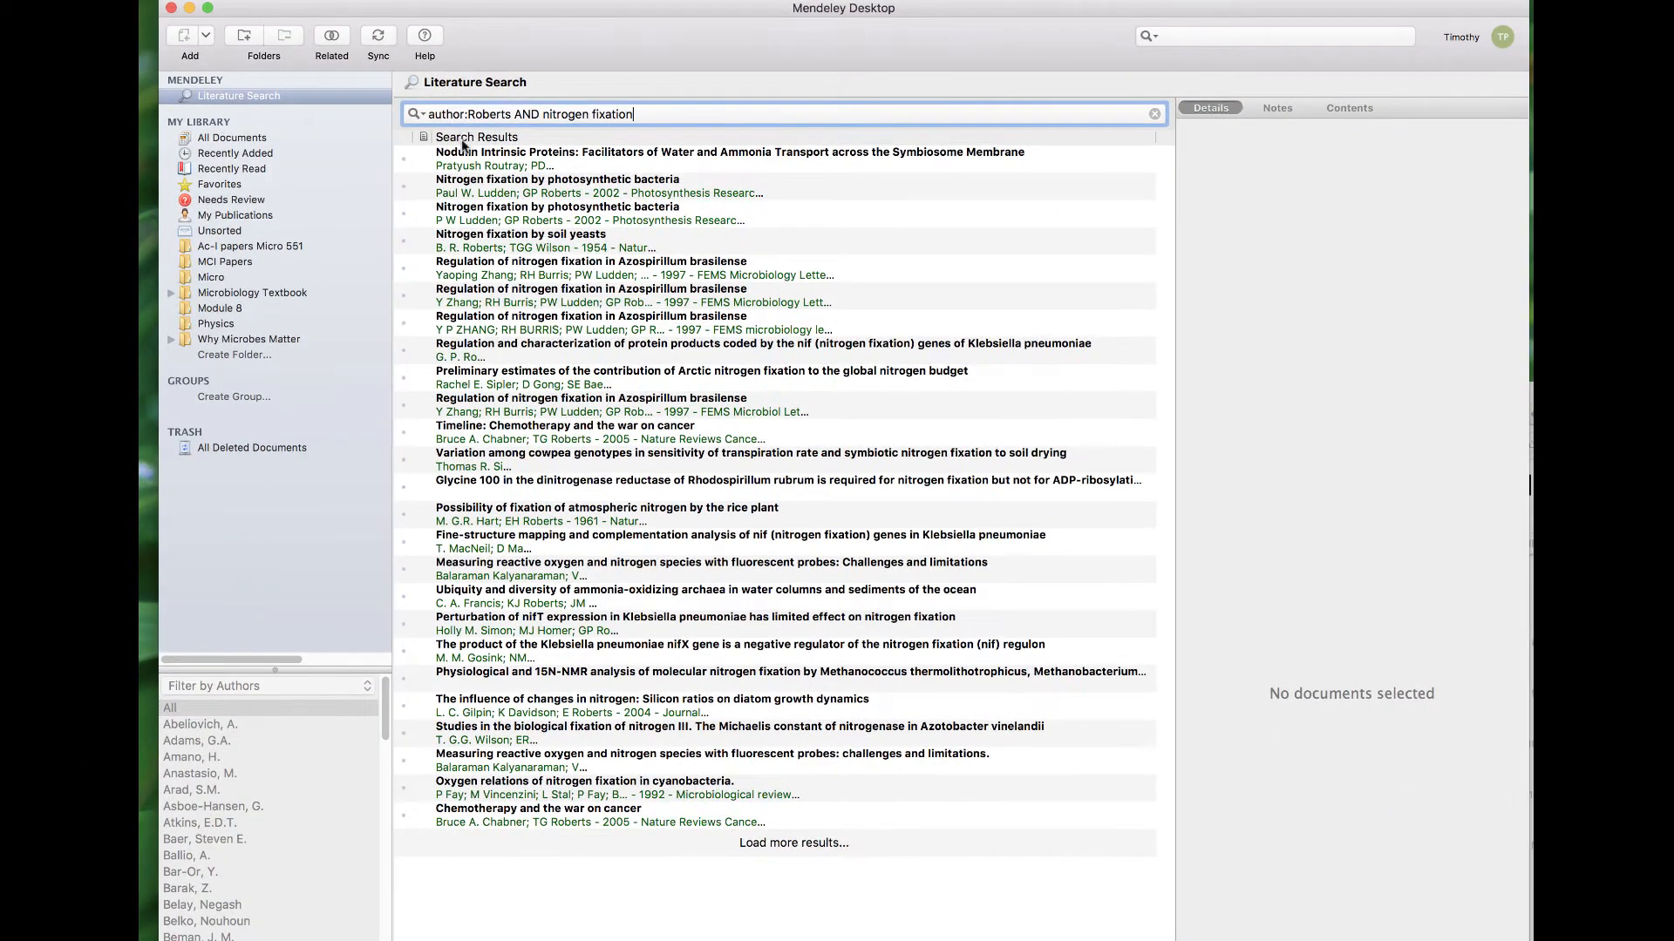
# Review the details of the first eight nitrogen fixation results and check which fields can restrict the literature search.
pyautogui.click(476, 155)
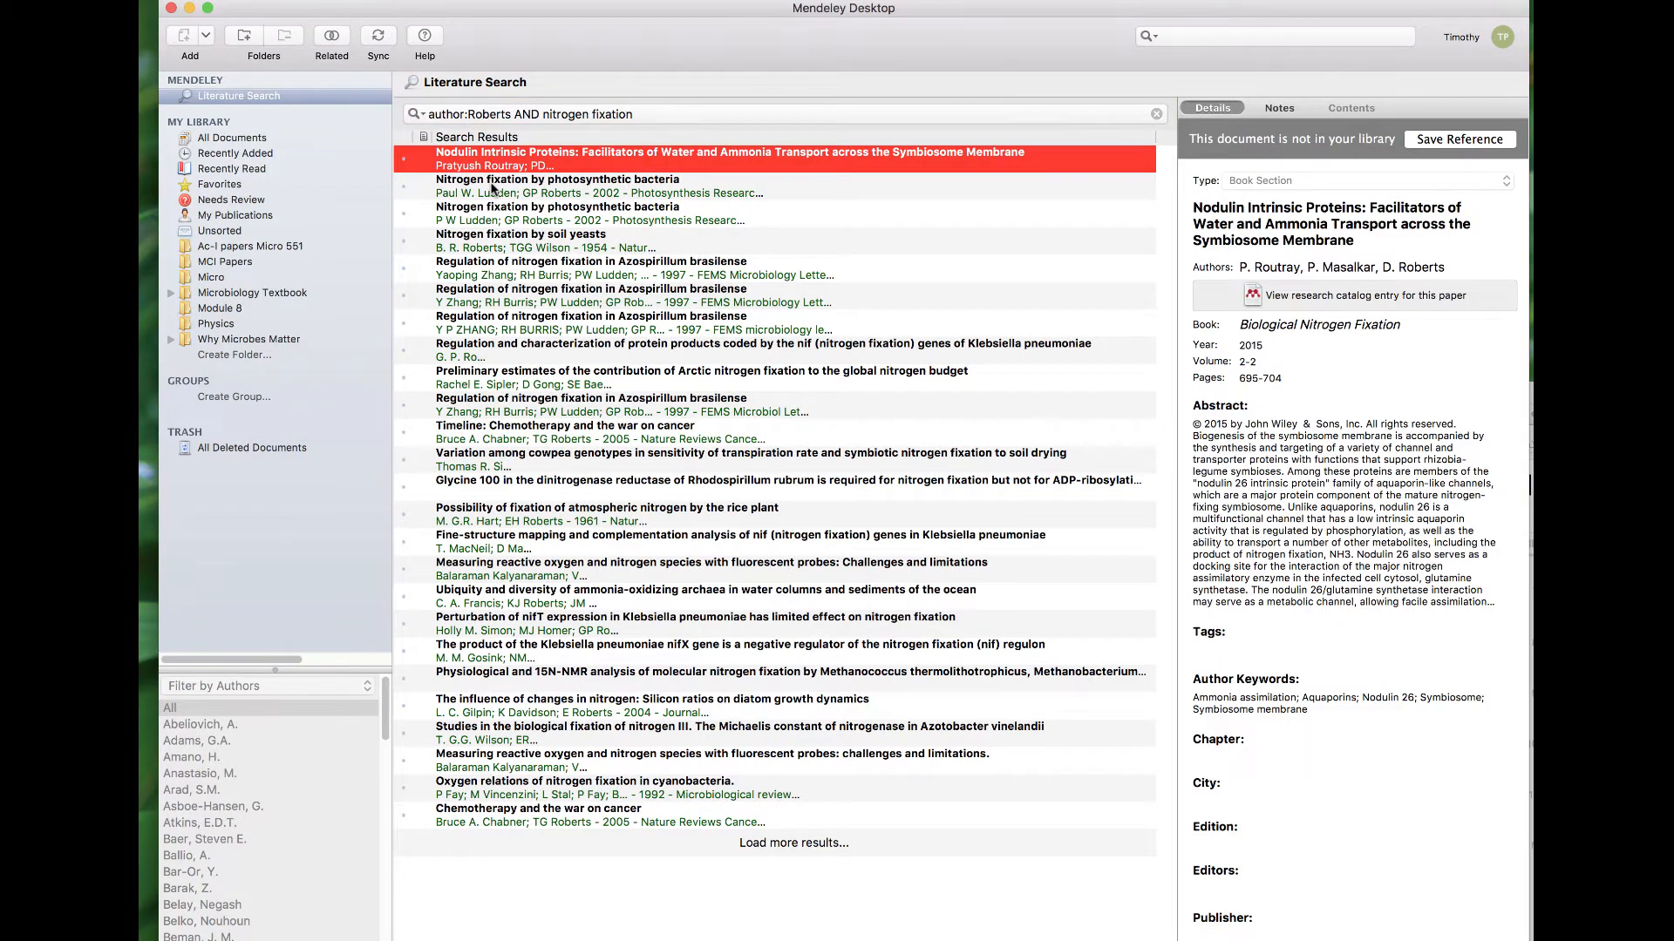
pyautogui.click(493, 188)
pyautogui.click(498, 215)
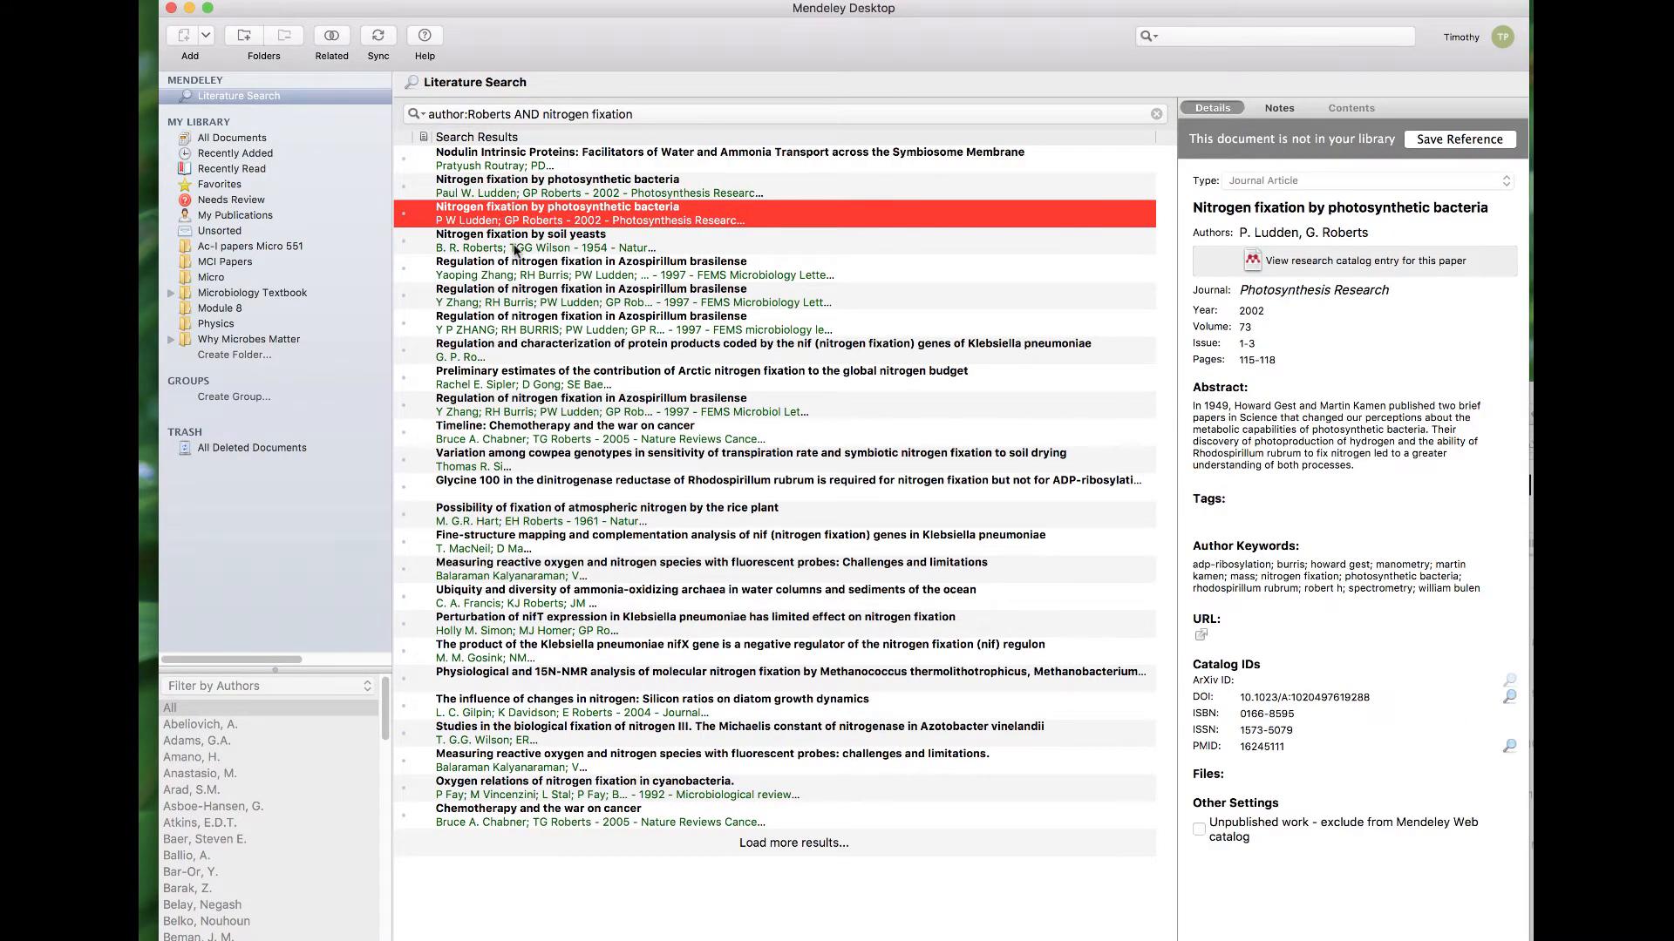
pyautogui.click(514, 249)
pyautogui.click(523, 271)
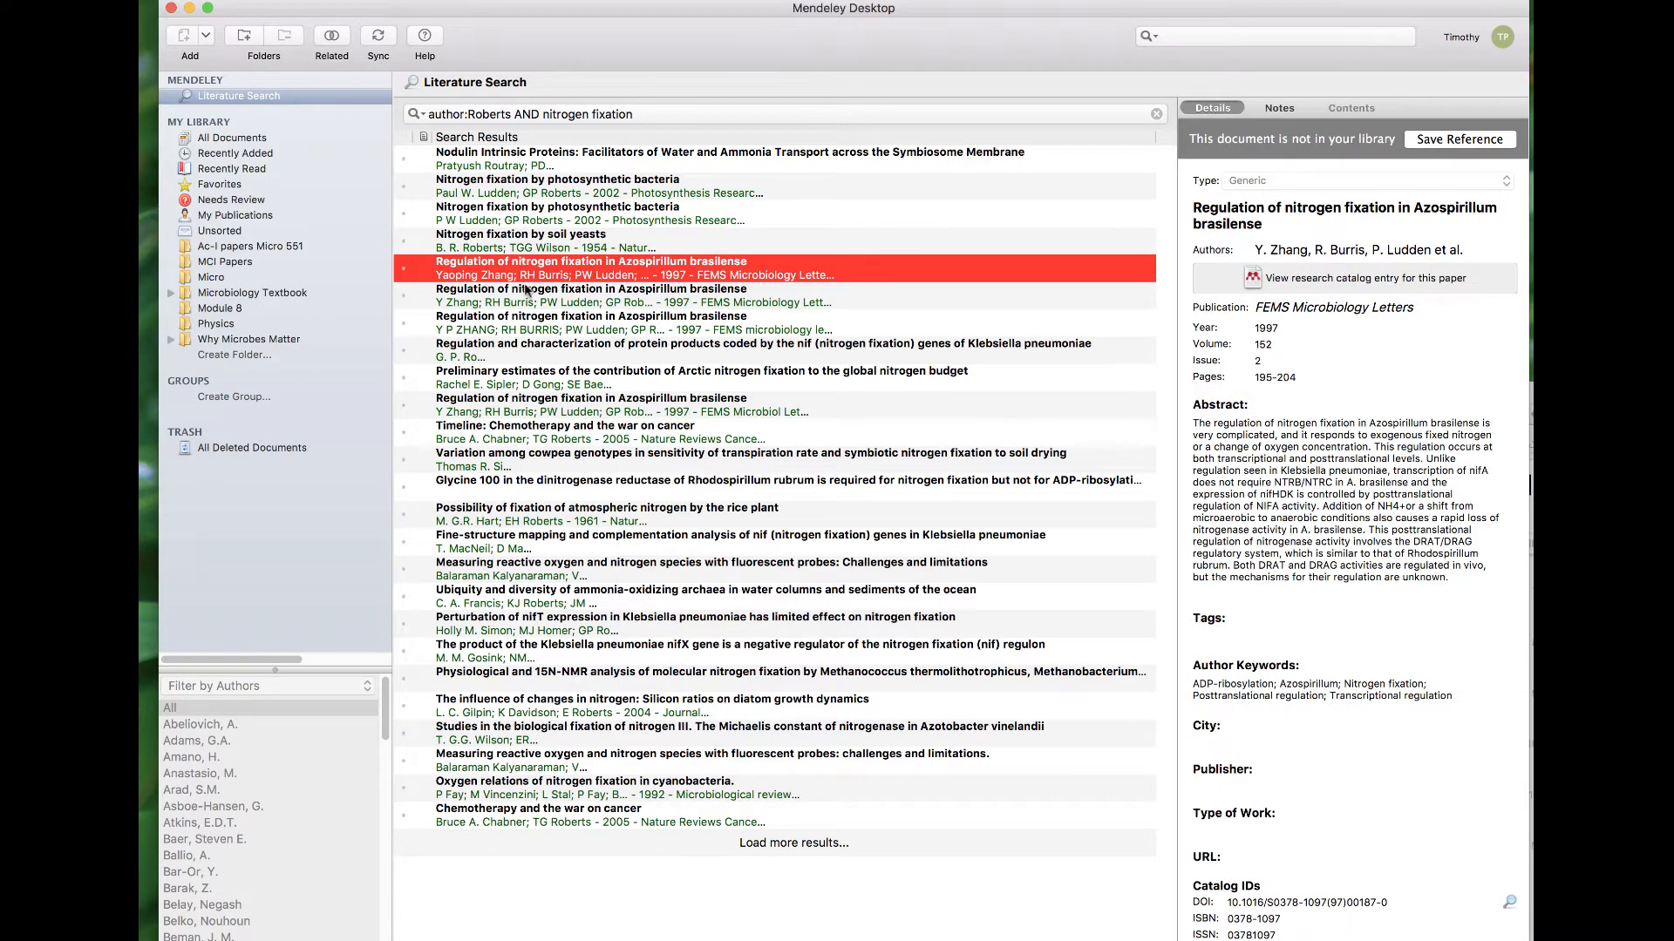
pyautogui.click(526, 292)
pyautogui.click(532, 321)
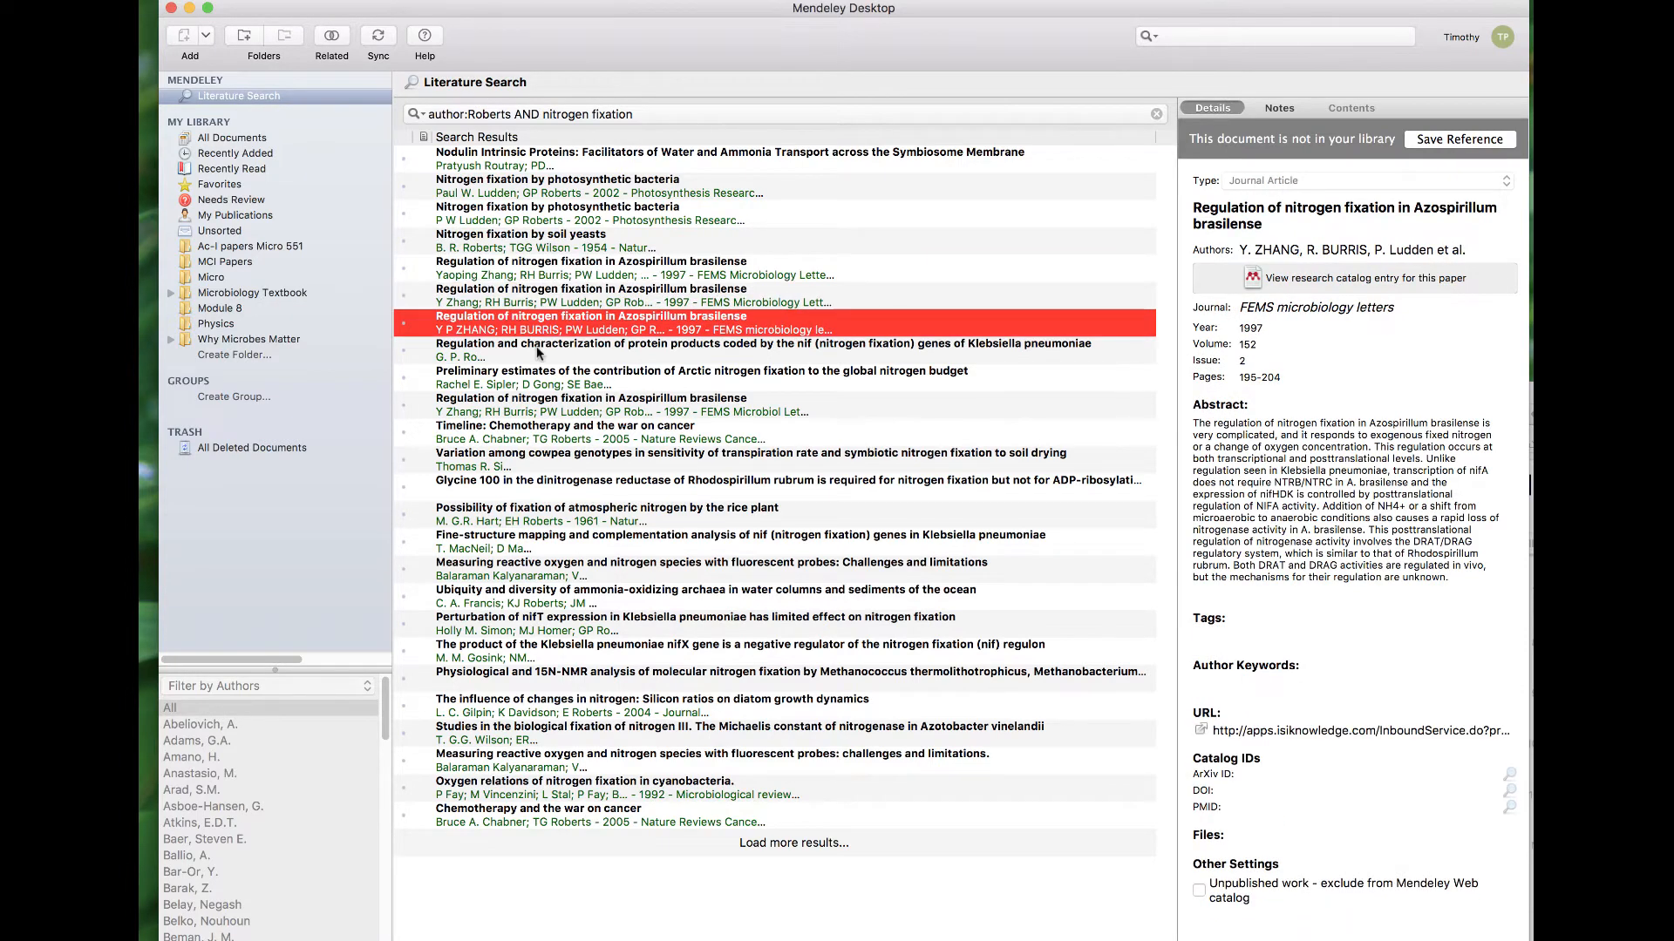
pyautogui.click(538, 350)
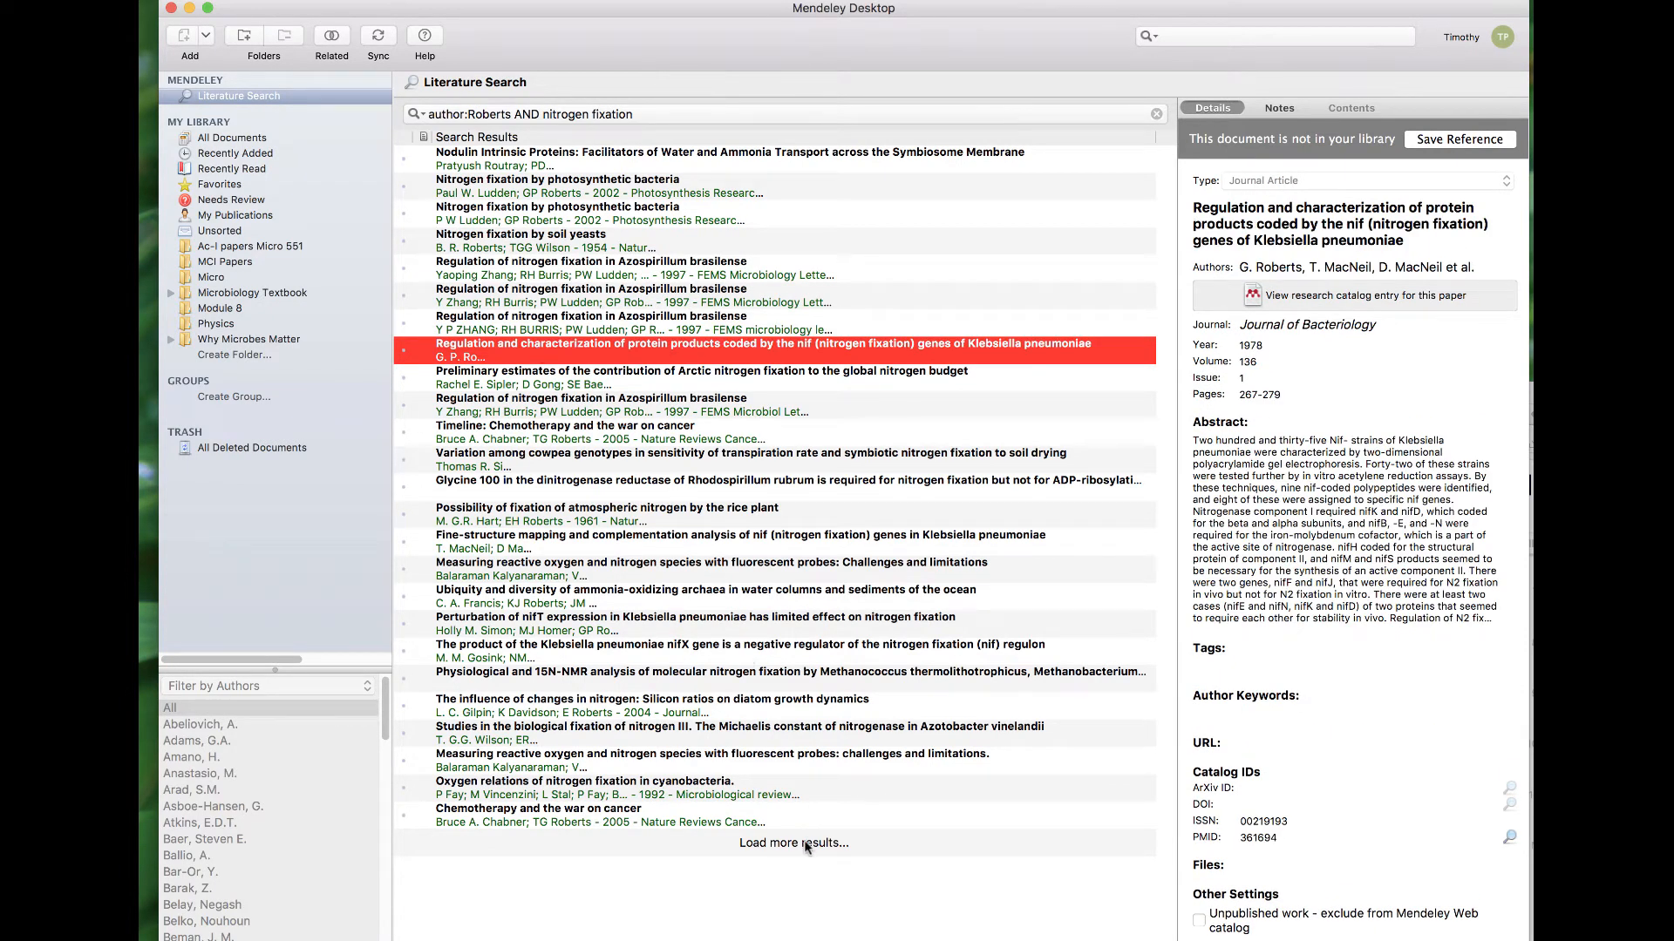
pyautogui.click(419, 114)
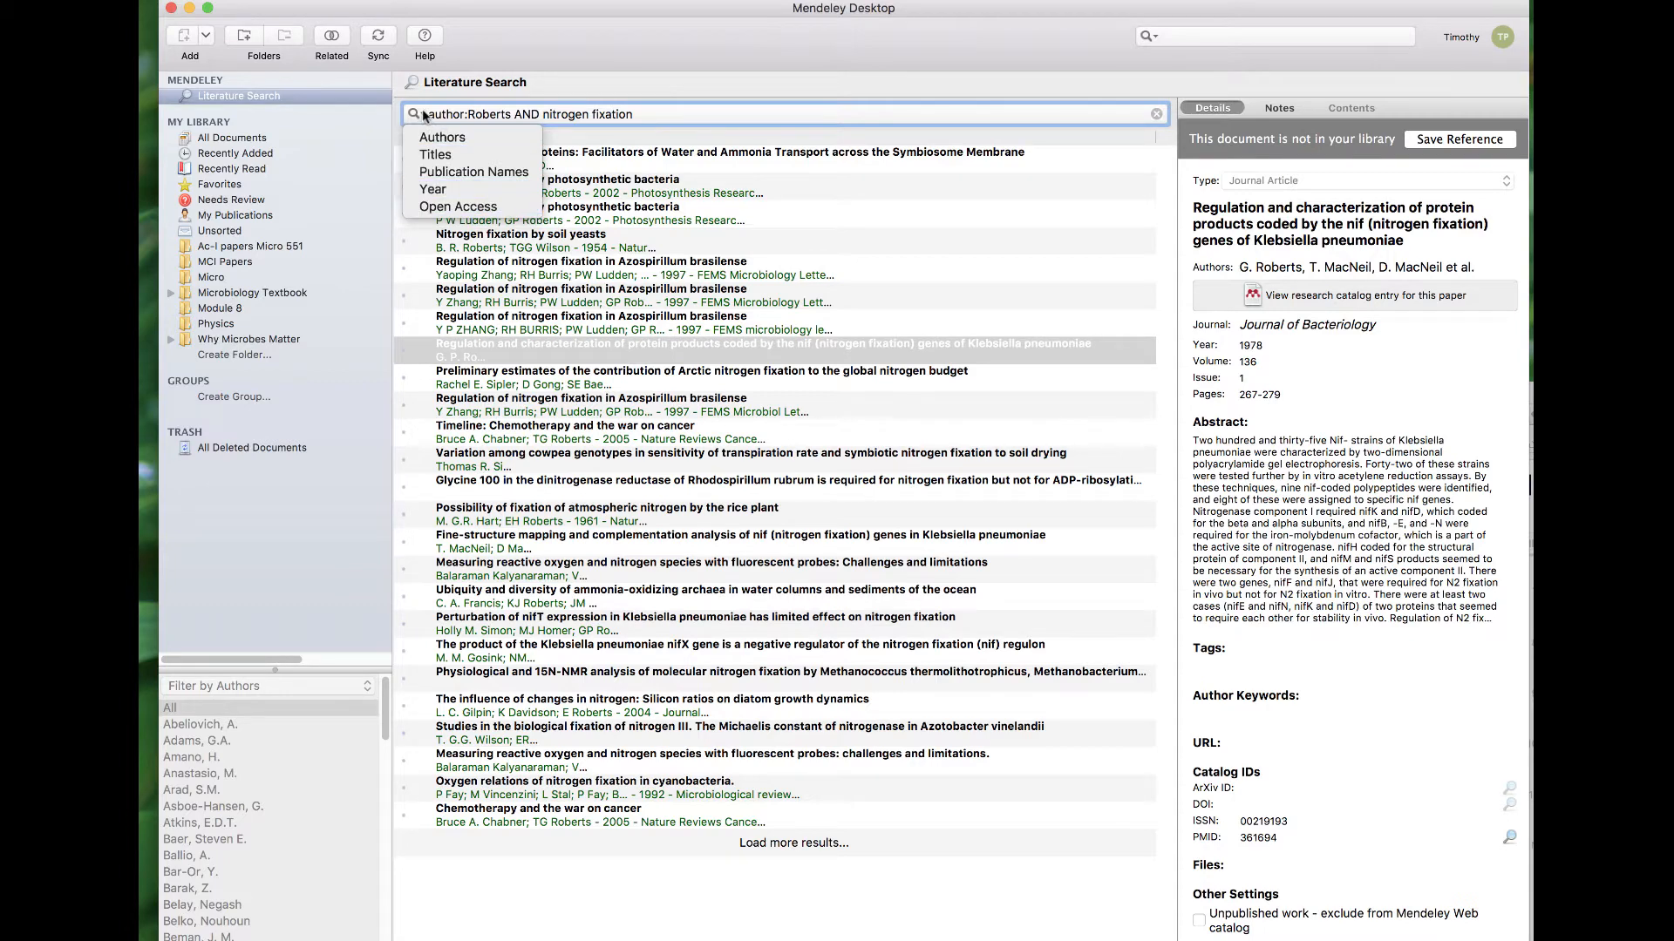
pyautogui.click(705, 91)
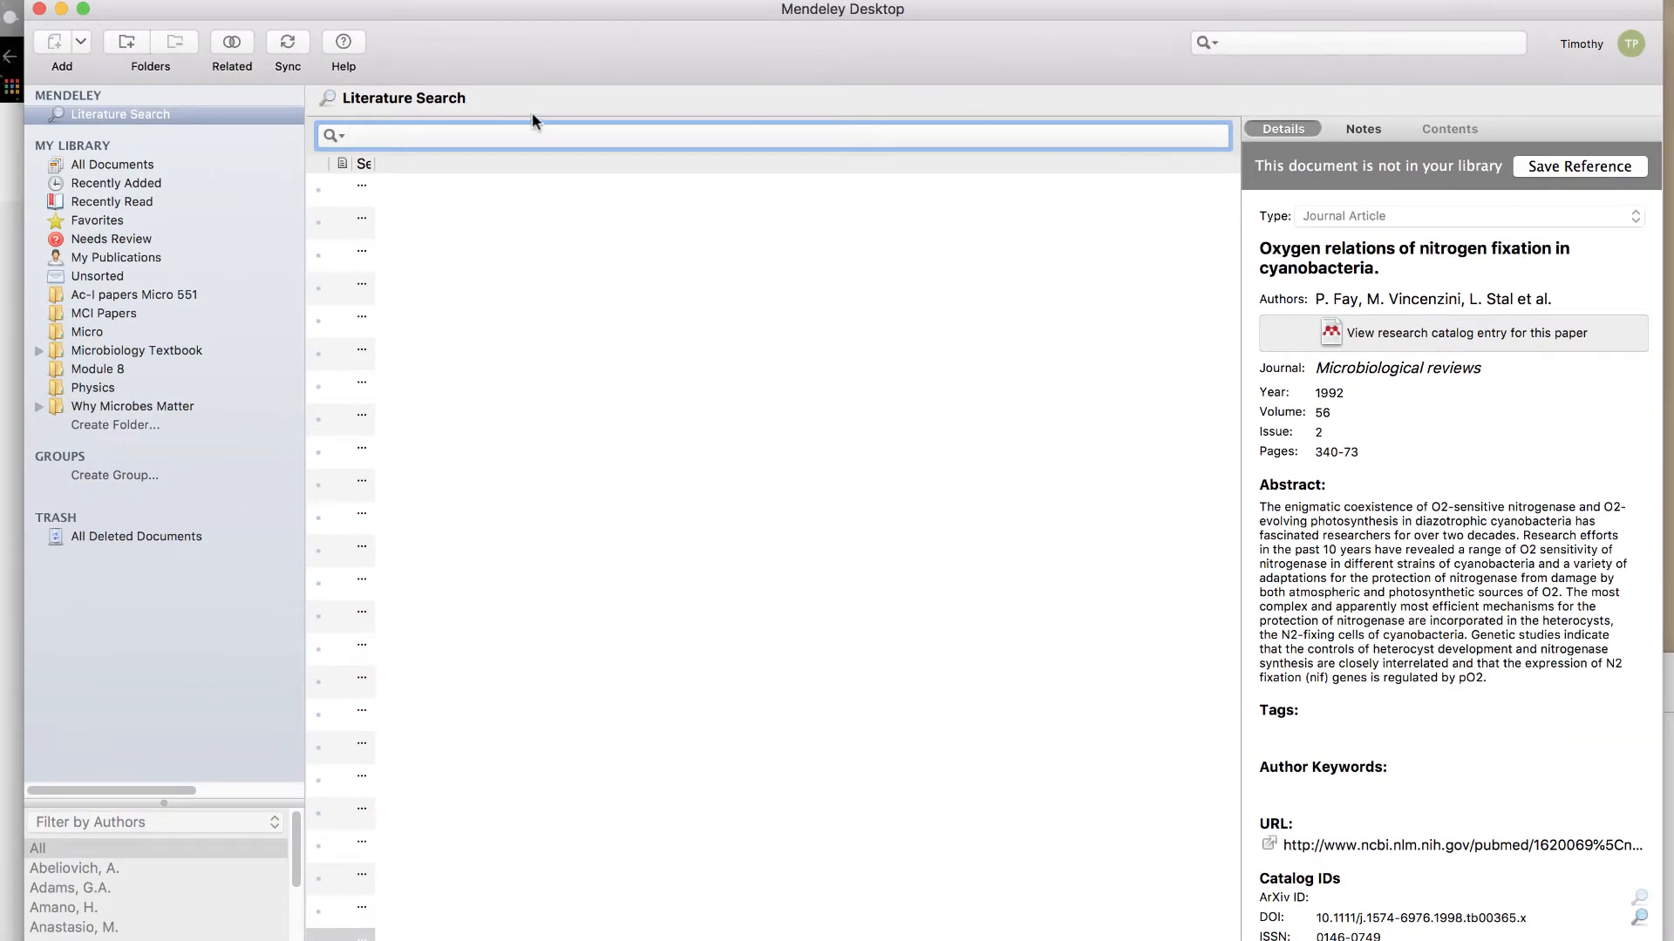
# Search all documents in the library for "irritable bowel".
pyautogui.click(134, 165)
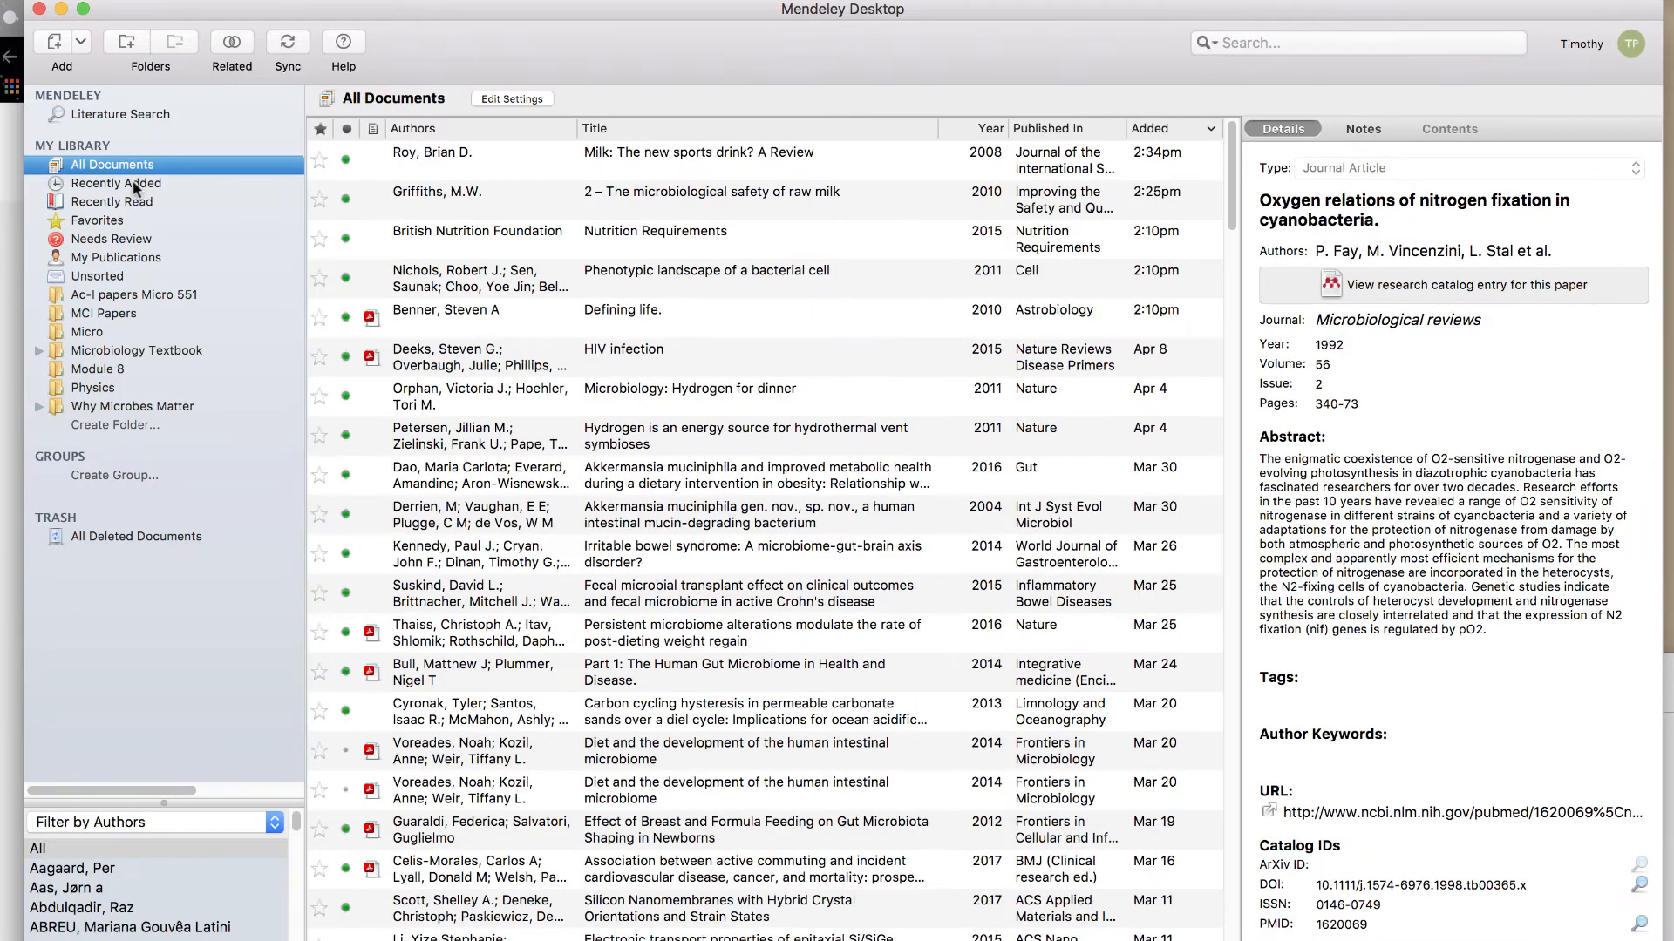
pyautogui.click(1295, 44)
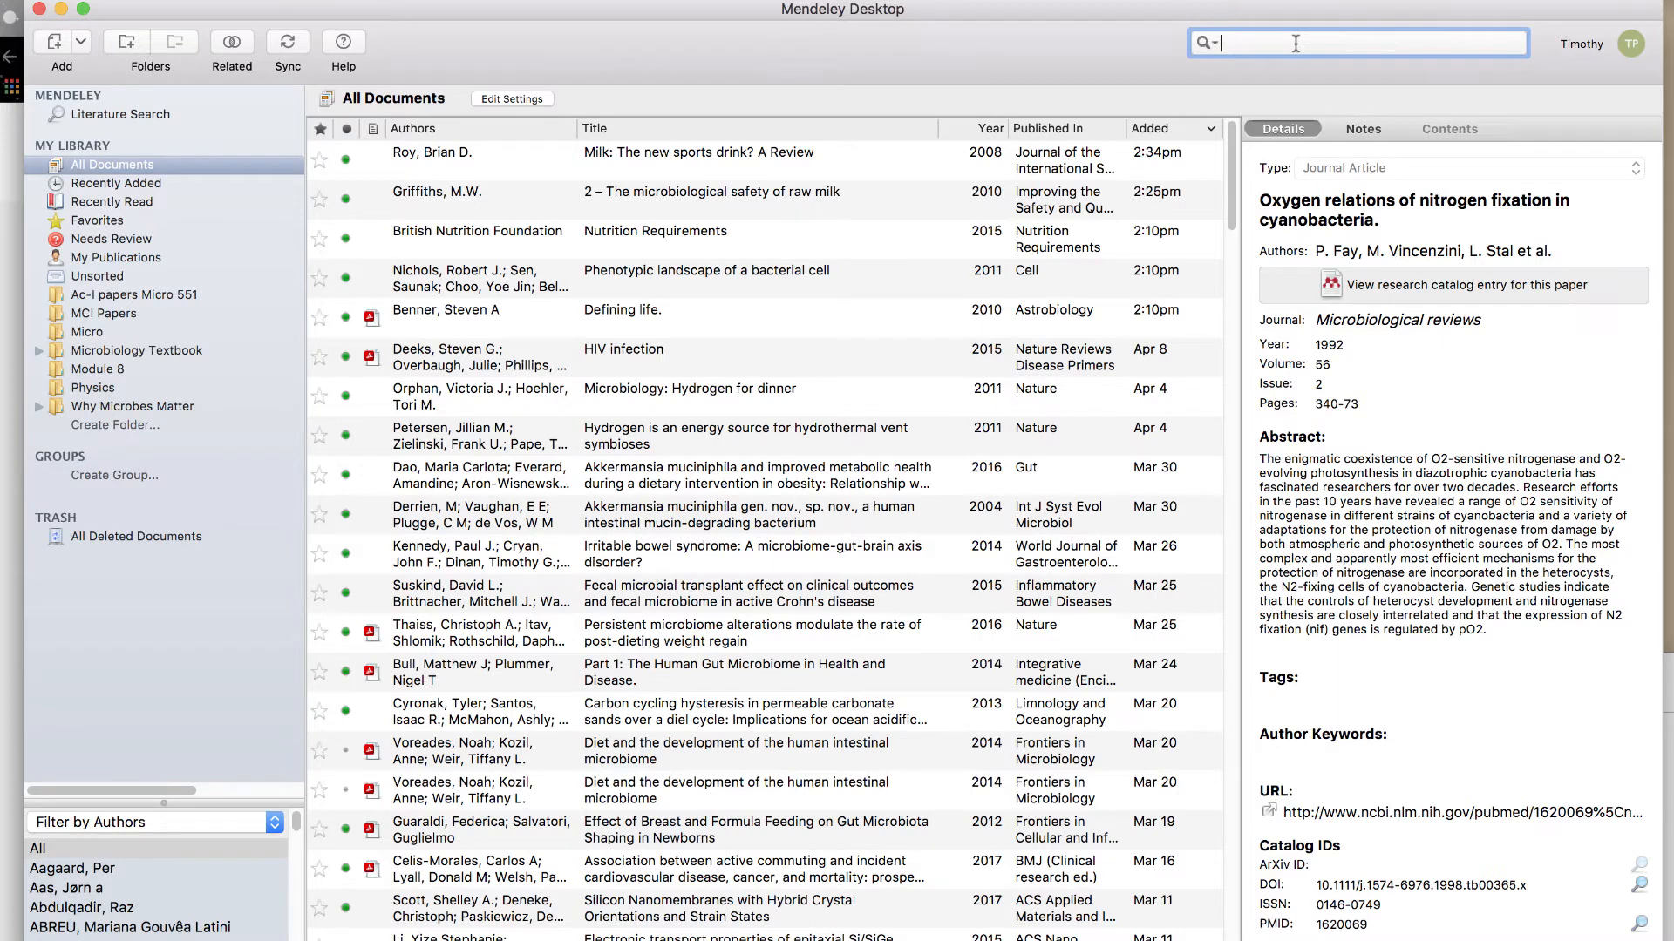
pyautogui.write('irritabl')
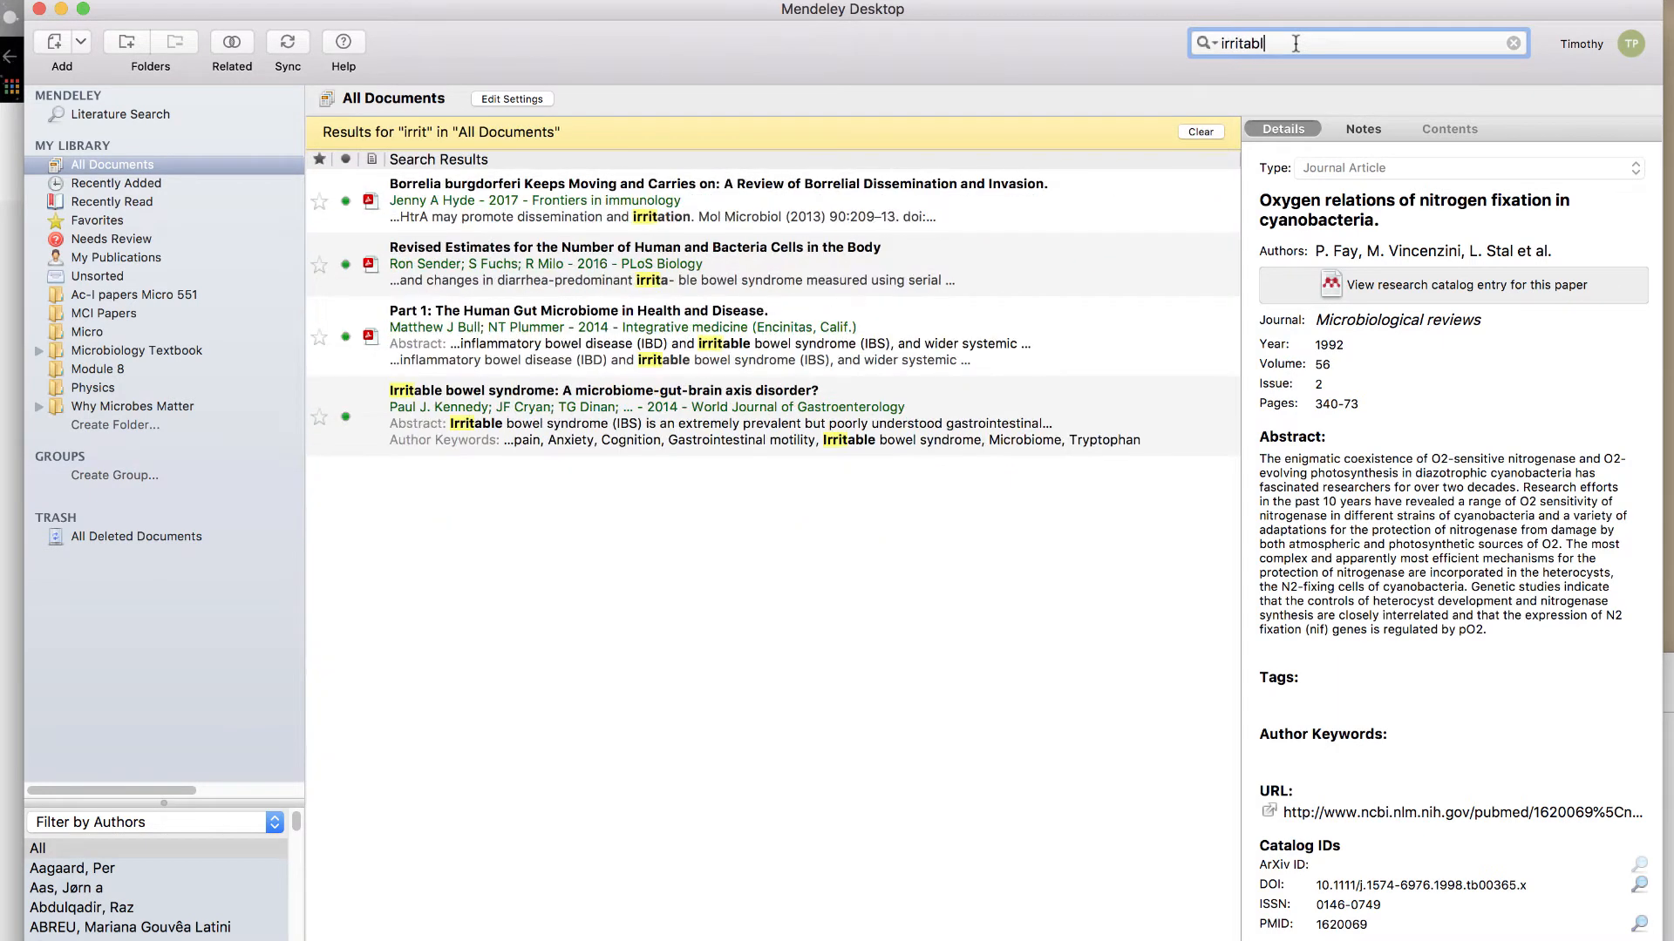
pyautogui.write('e bowel')
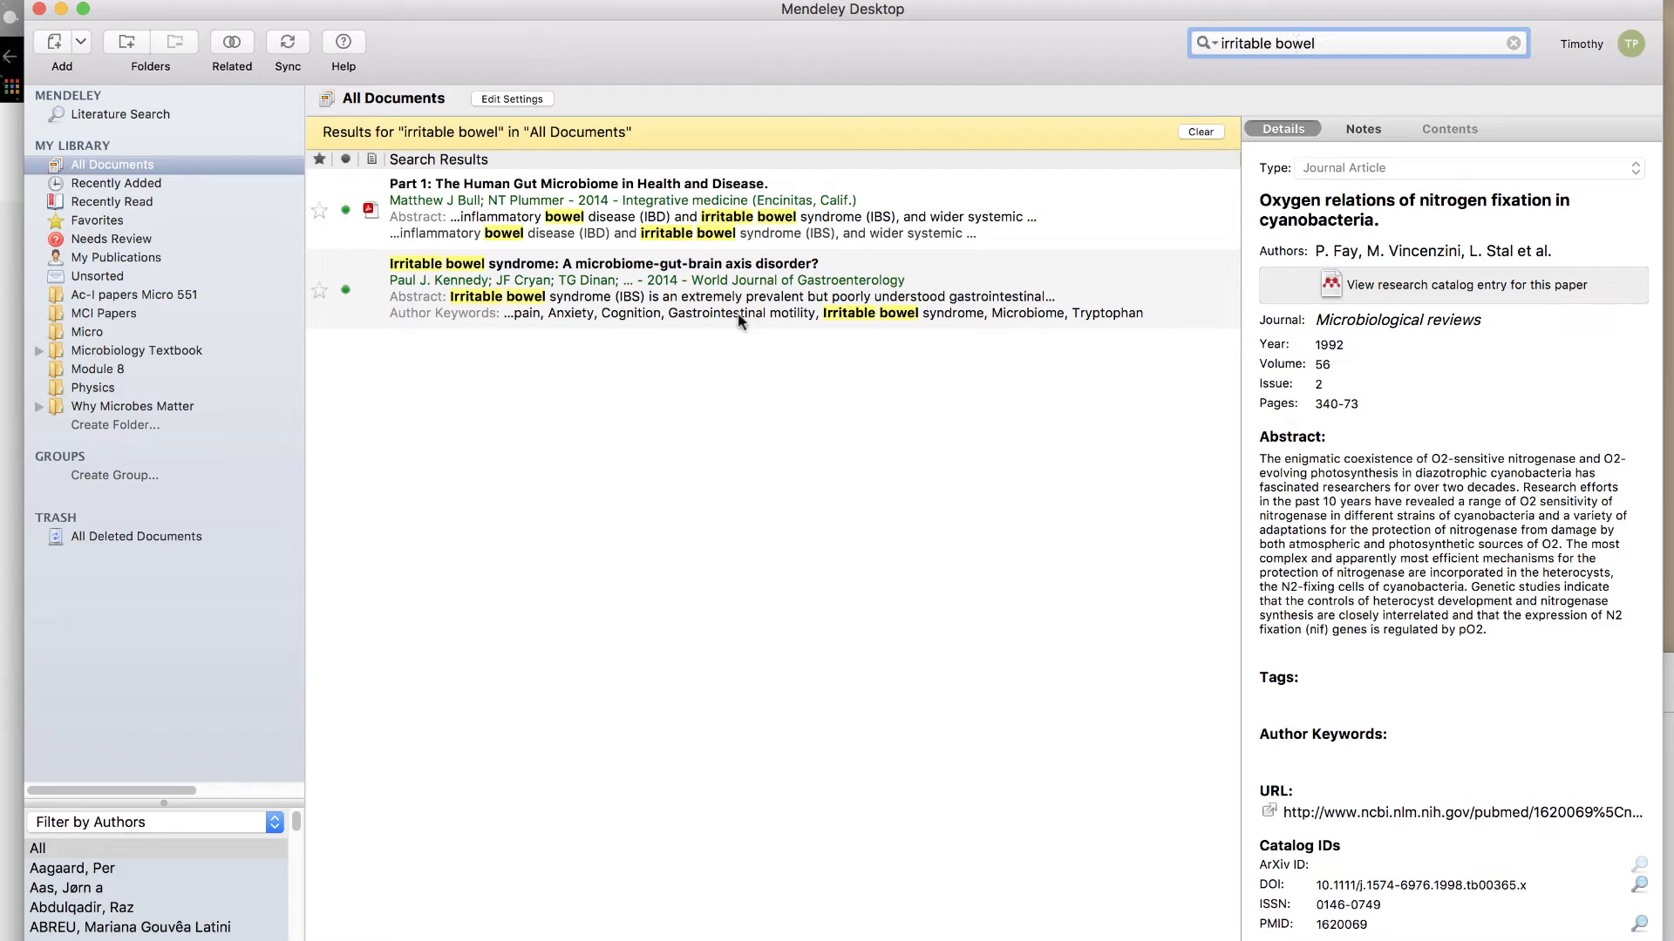
# Apply the library search to the unsorted documents only and clear the search term.
pyautogui.click(186, 277)
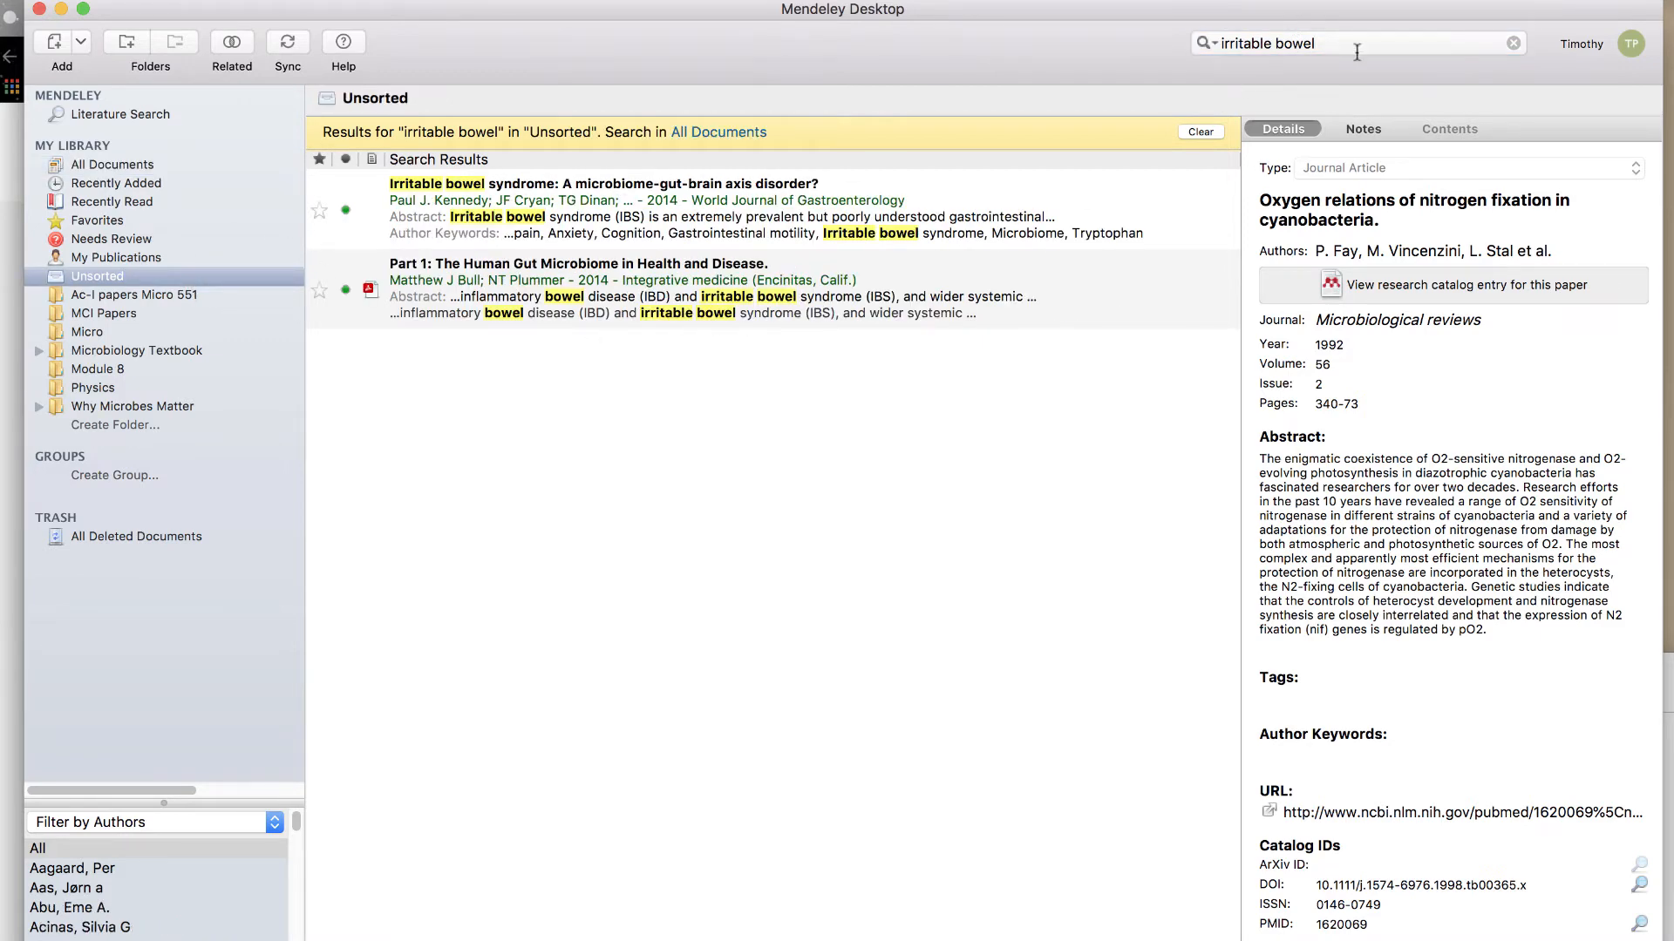
pyautogui.click(1206, 38)
pyautogui.press('BackSpace')
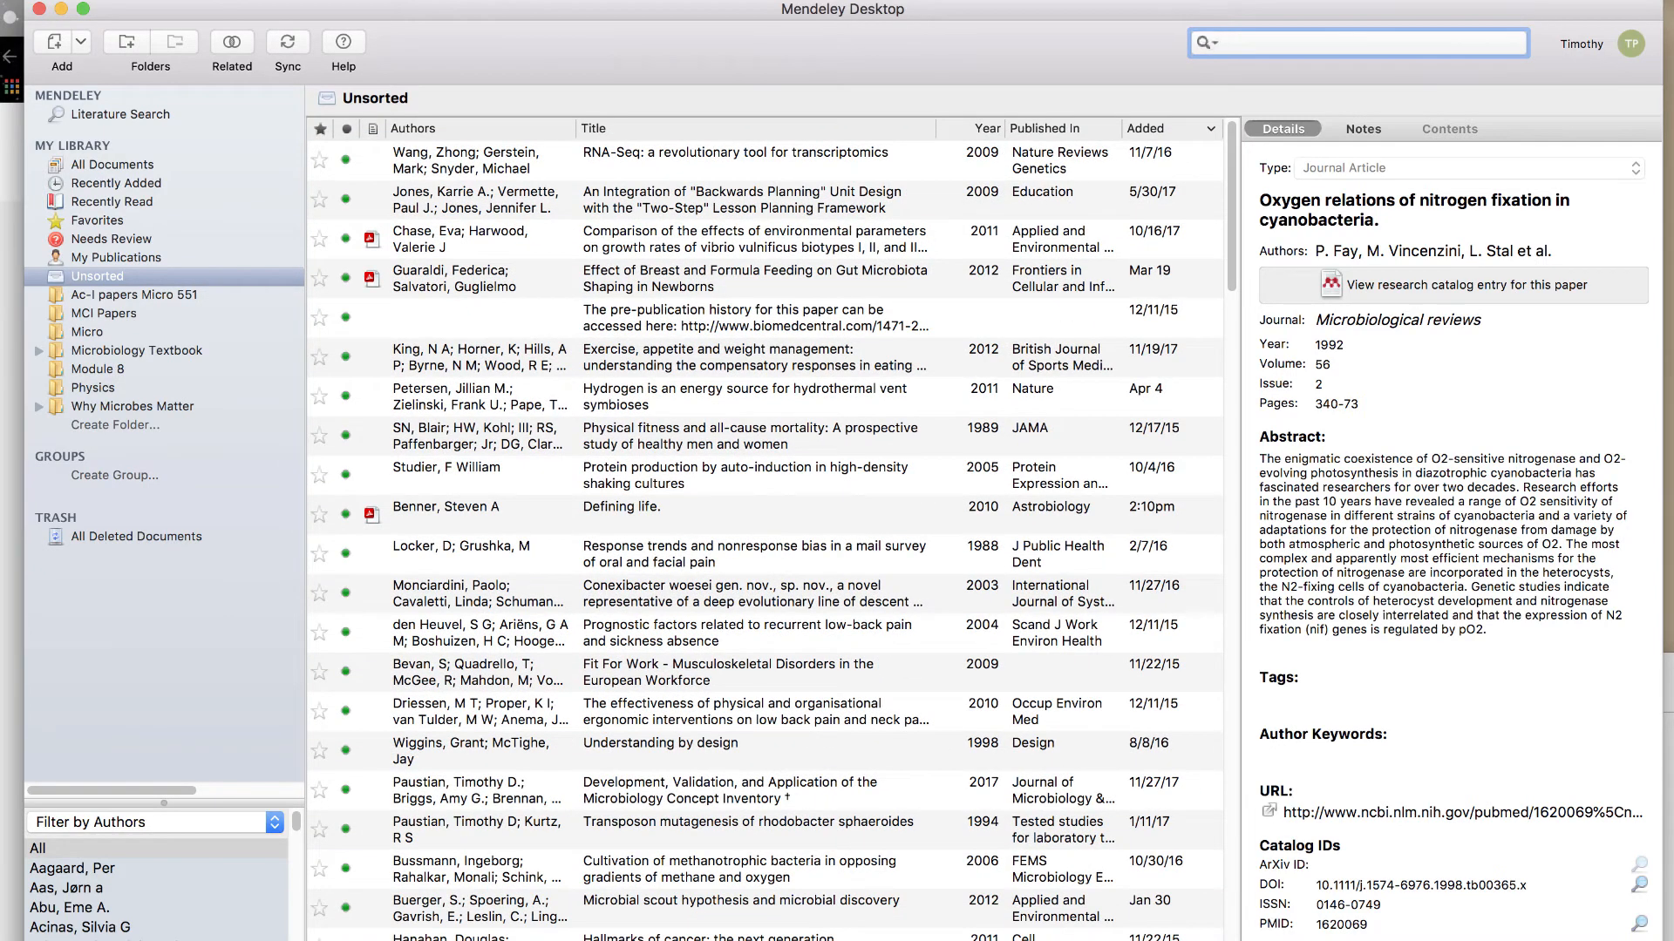
# Revisit the literature search and show the recently added documents in the library.
pyautogui.click(153, 112)
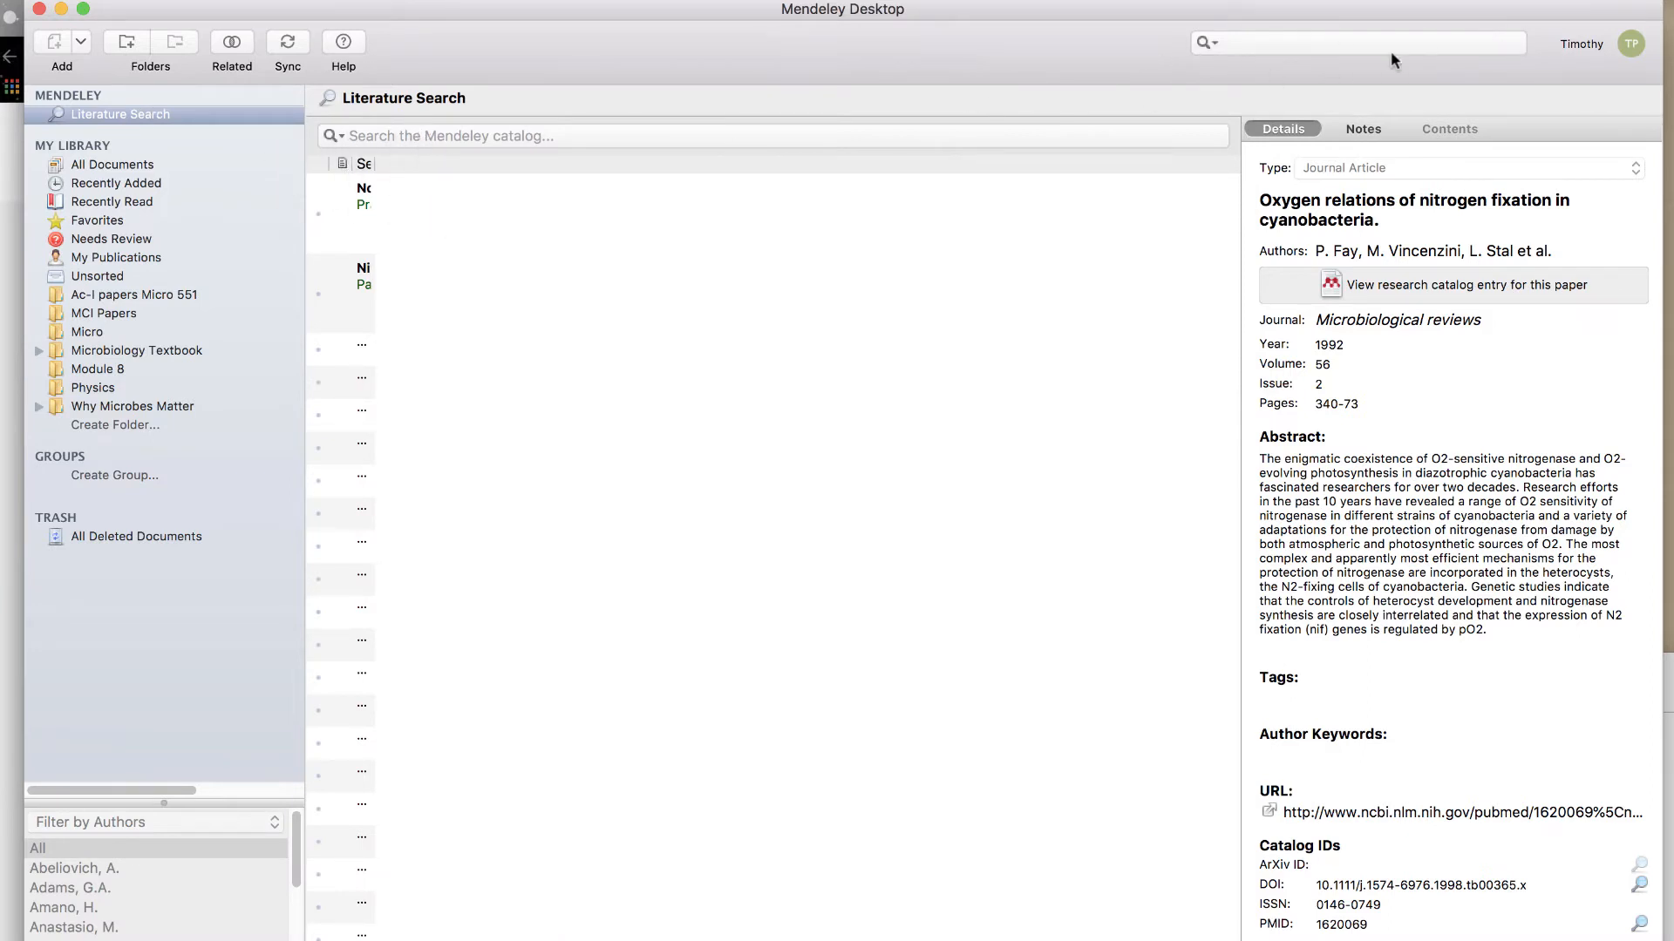
pyautogui.click(125, 187)
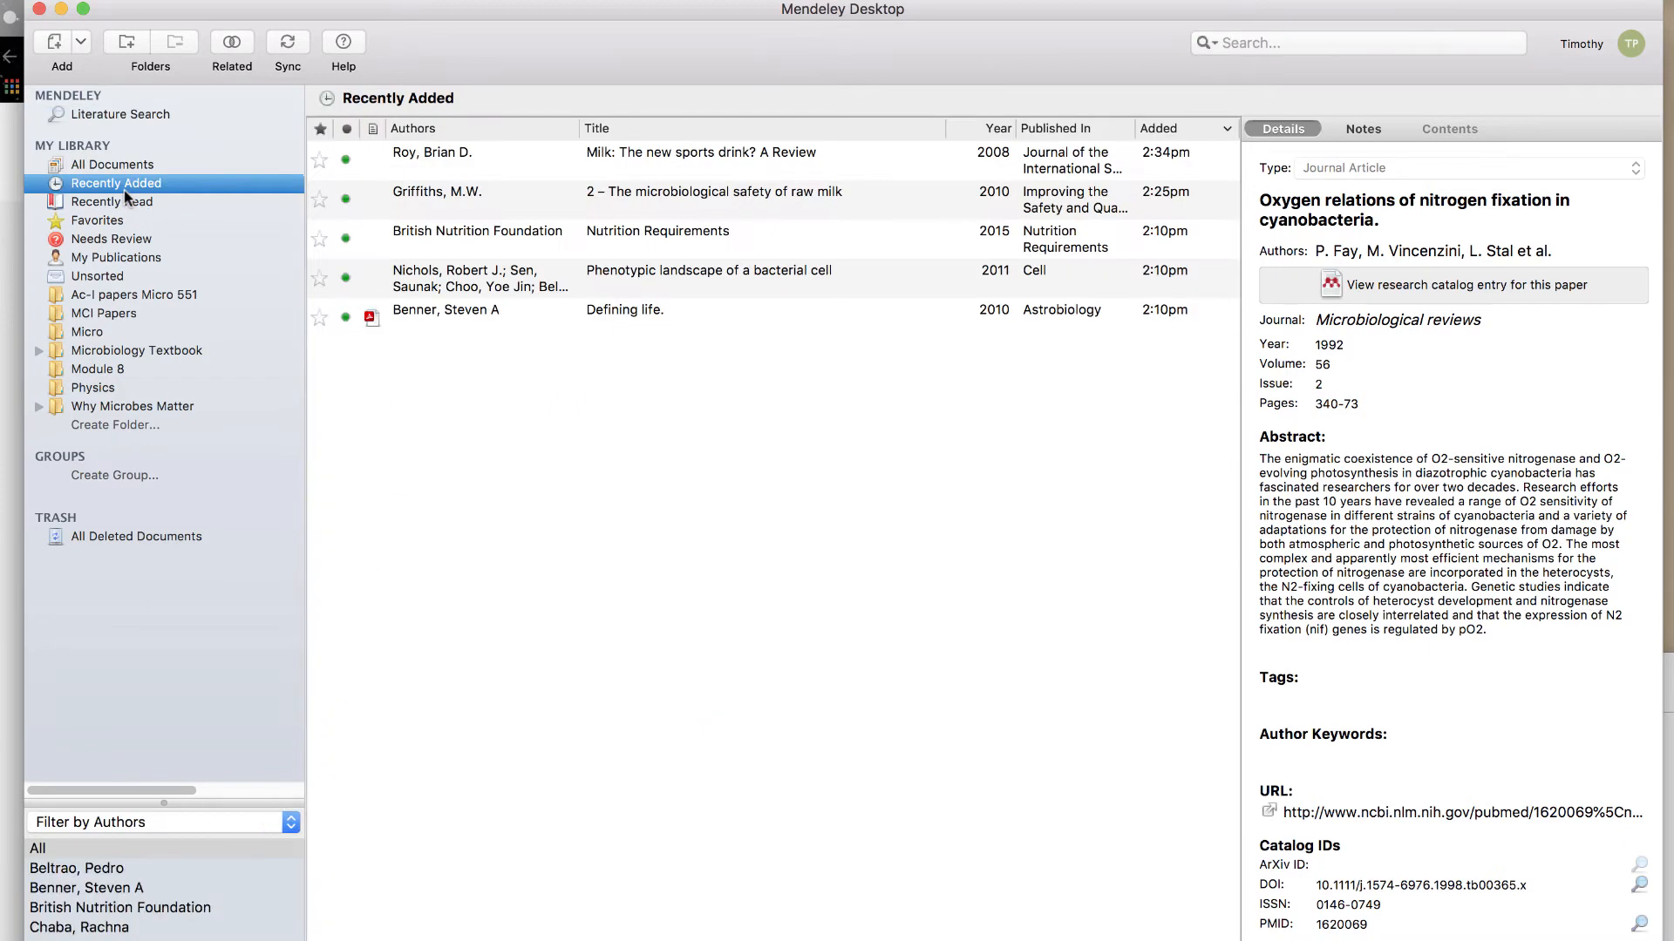
pyautogui.click(1237, 45)
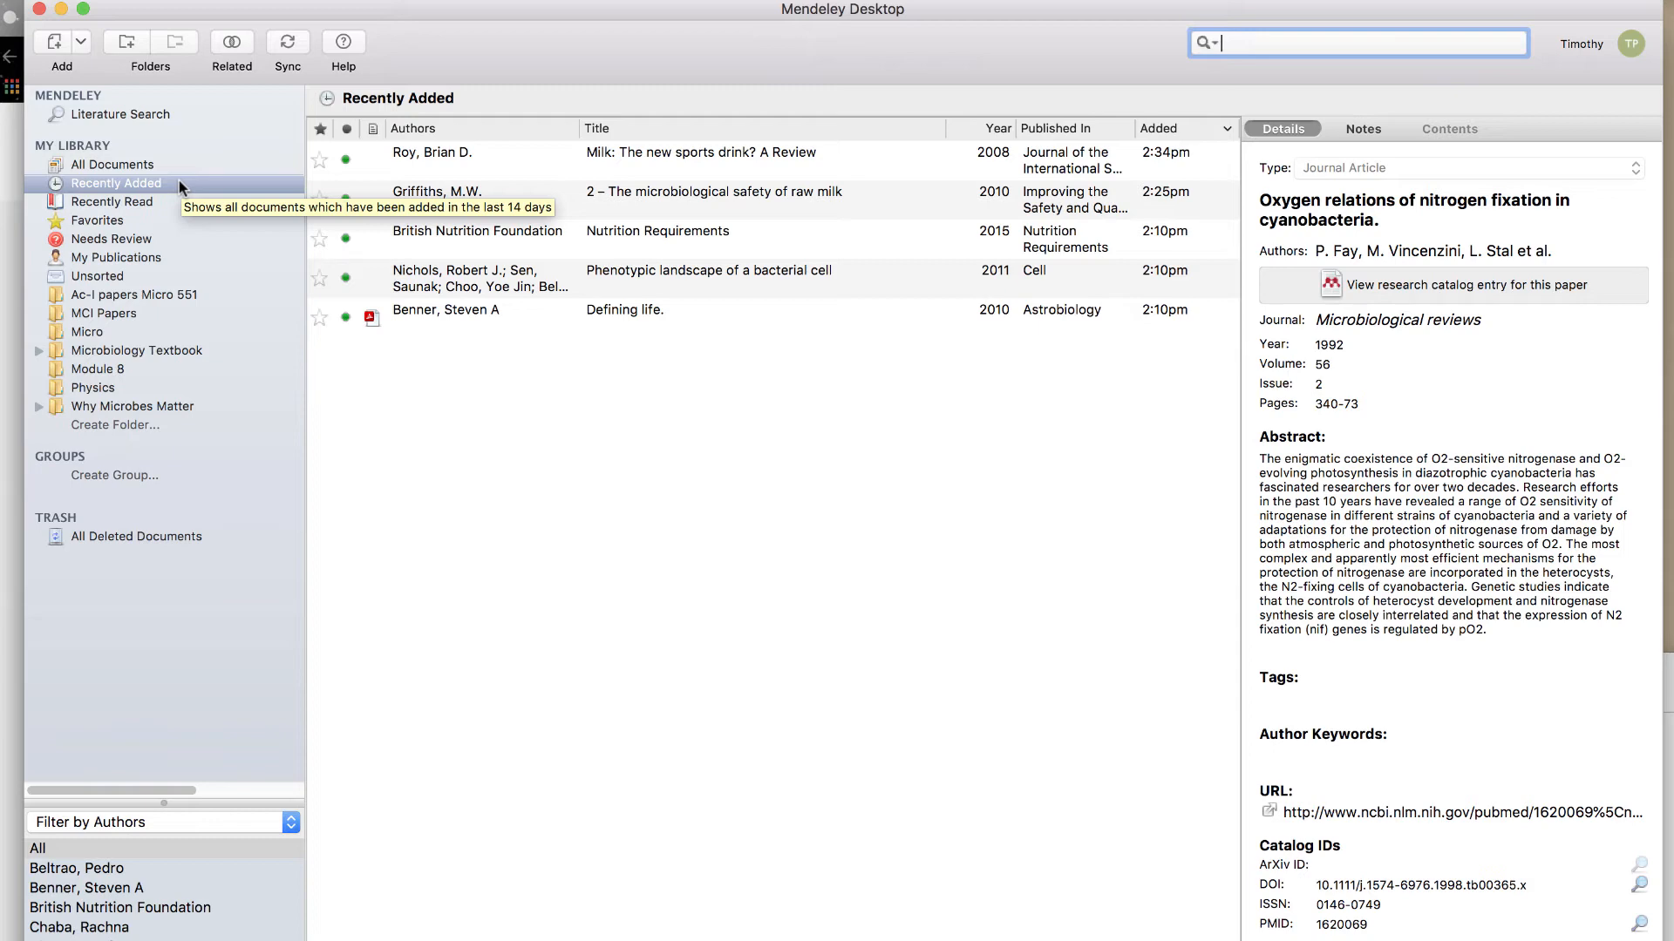
pyautogui.click(434, 0)
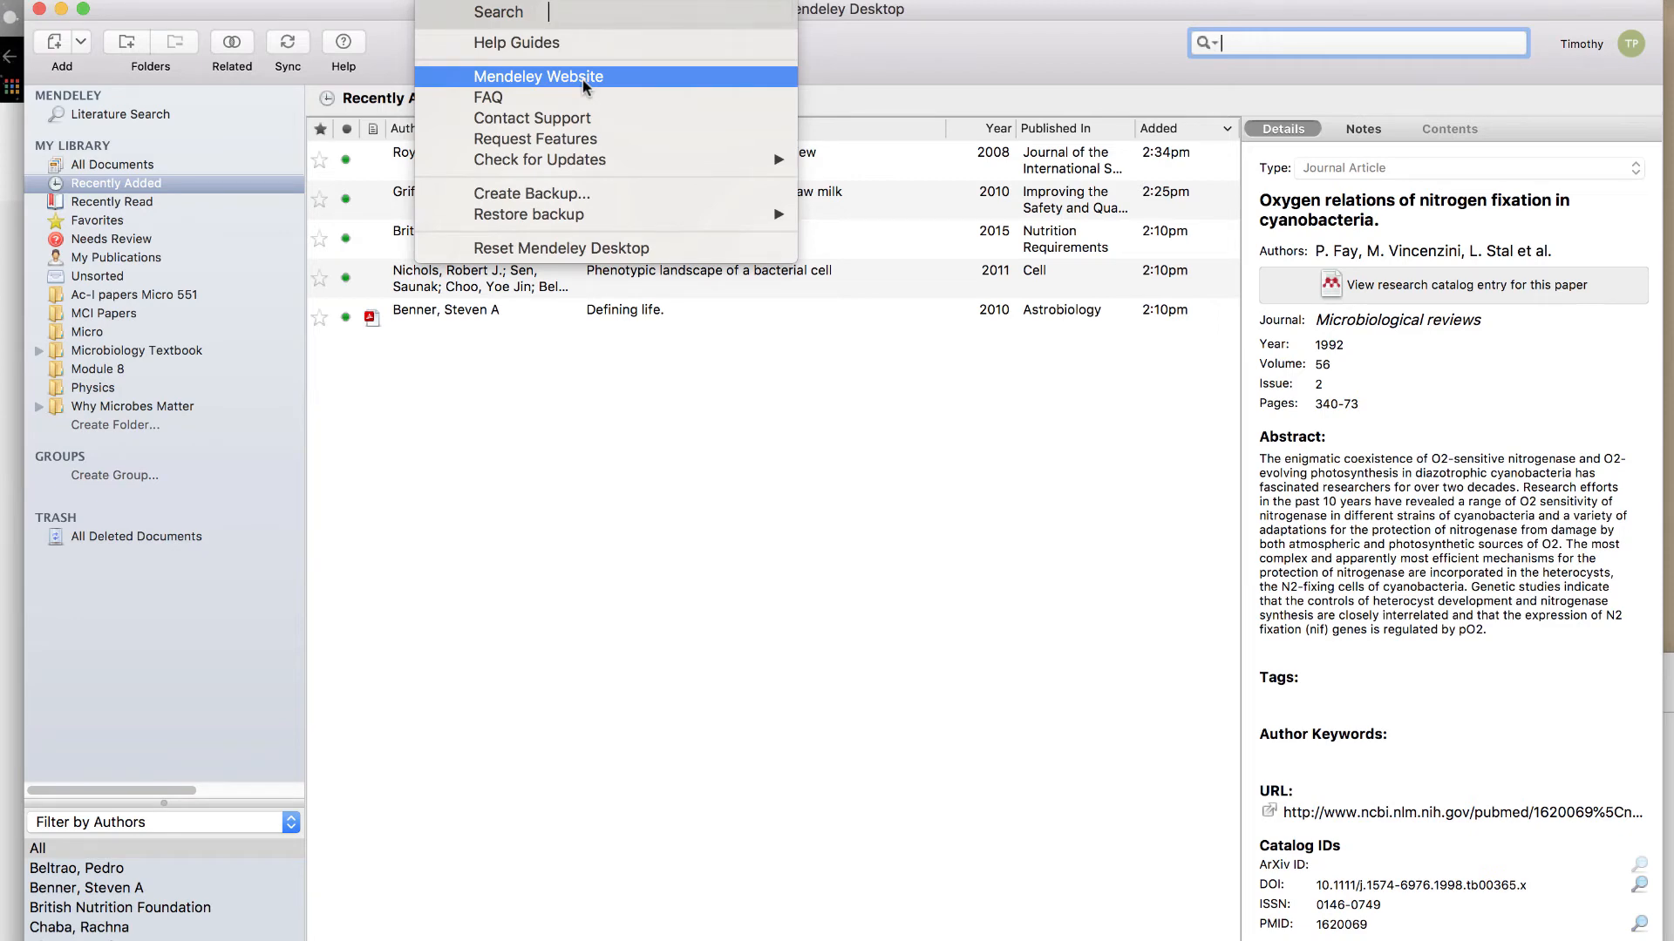
pyautogui.click(735, 551)
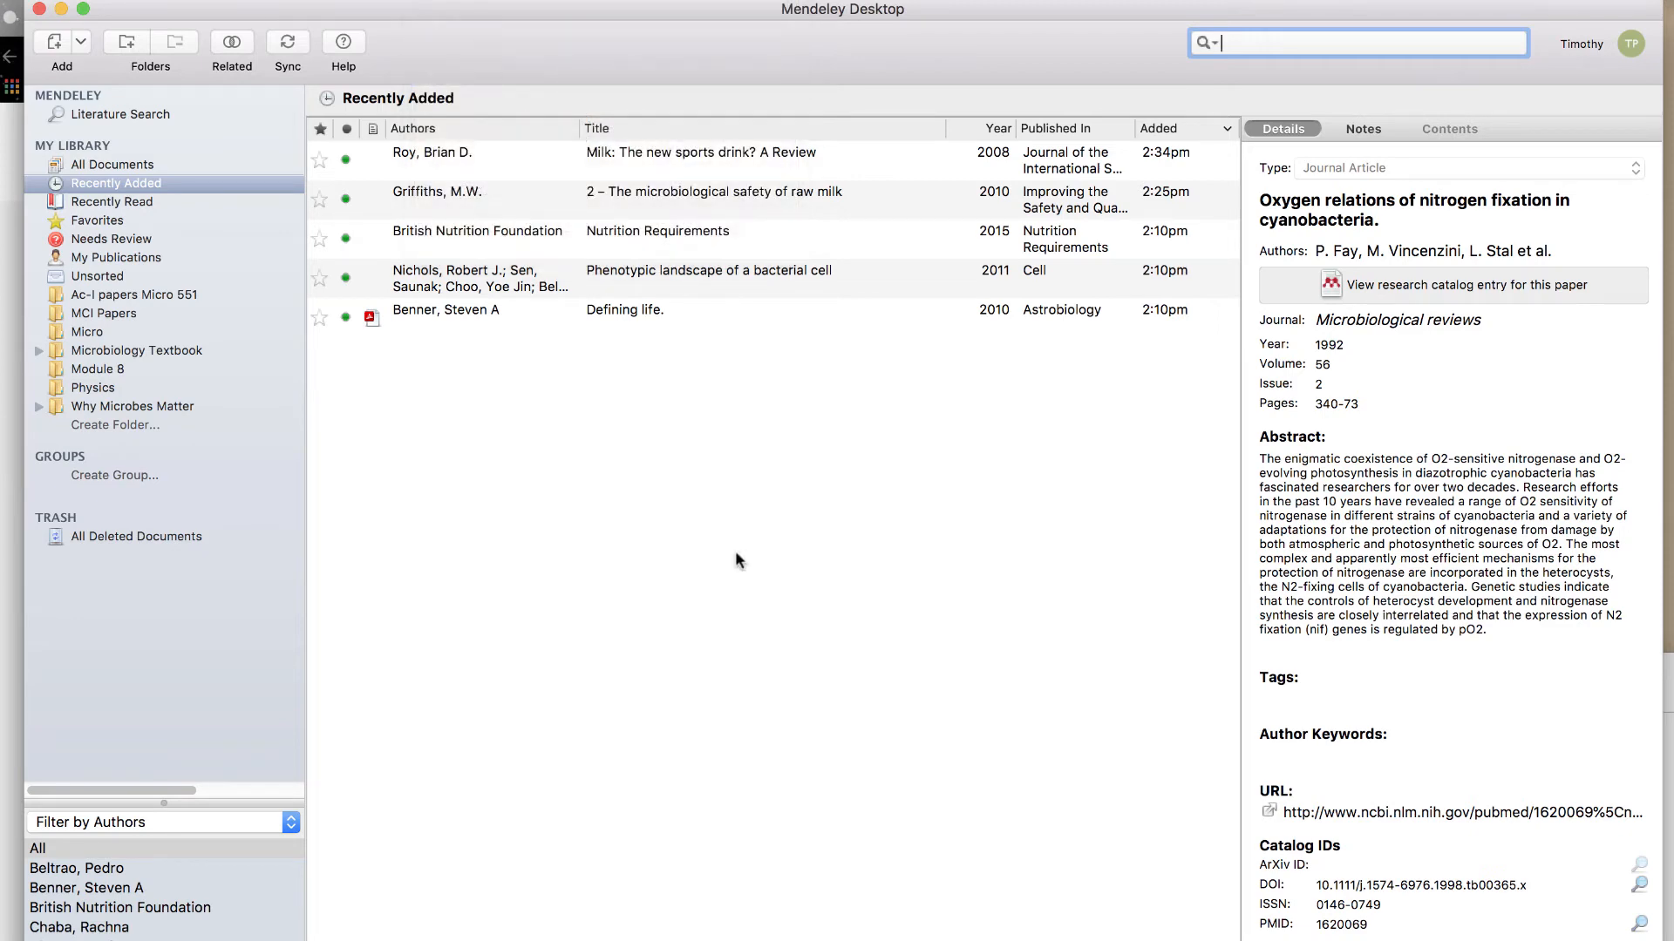
# Switch to the LibreOffice document "Chapter 4 - Origins of Life.odt" and find the "What is life?" passage mentioning "these three things".
pyautogui.press('super+Tab')
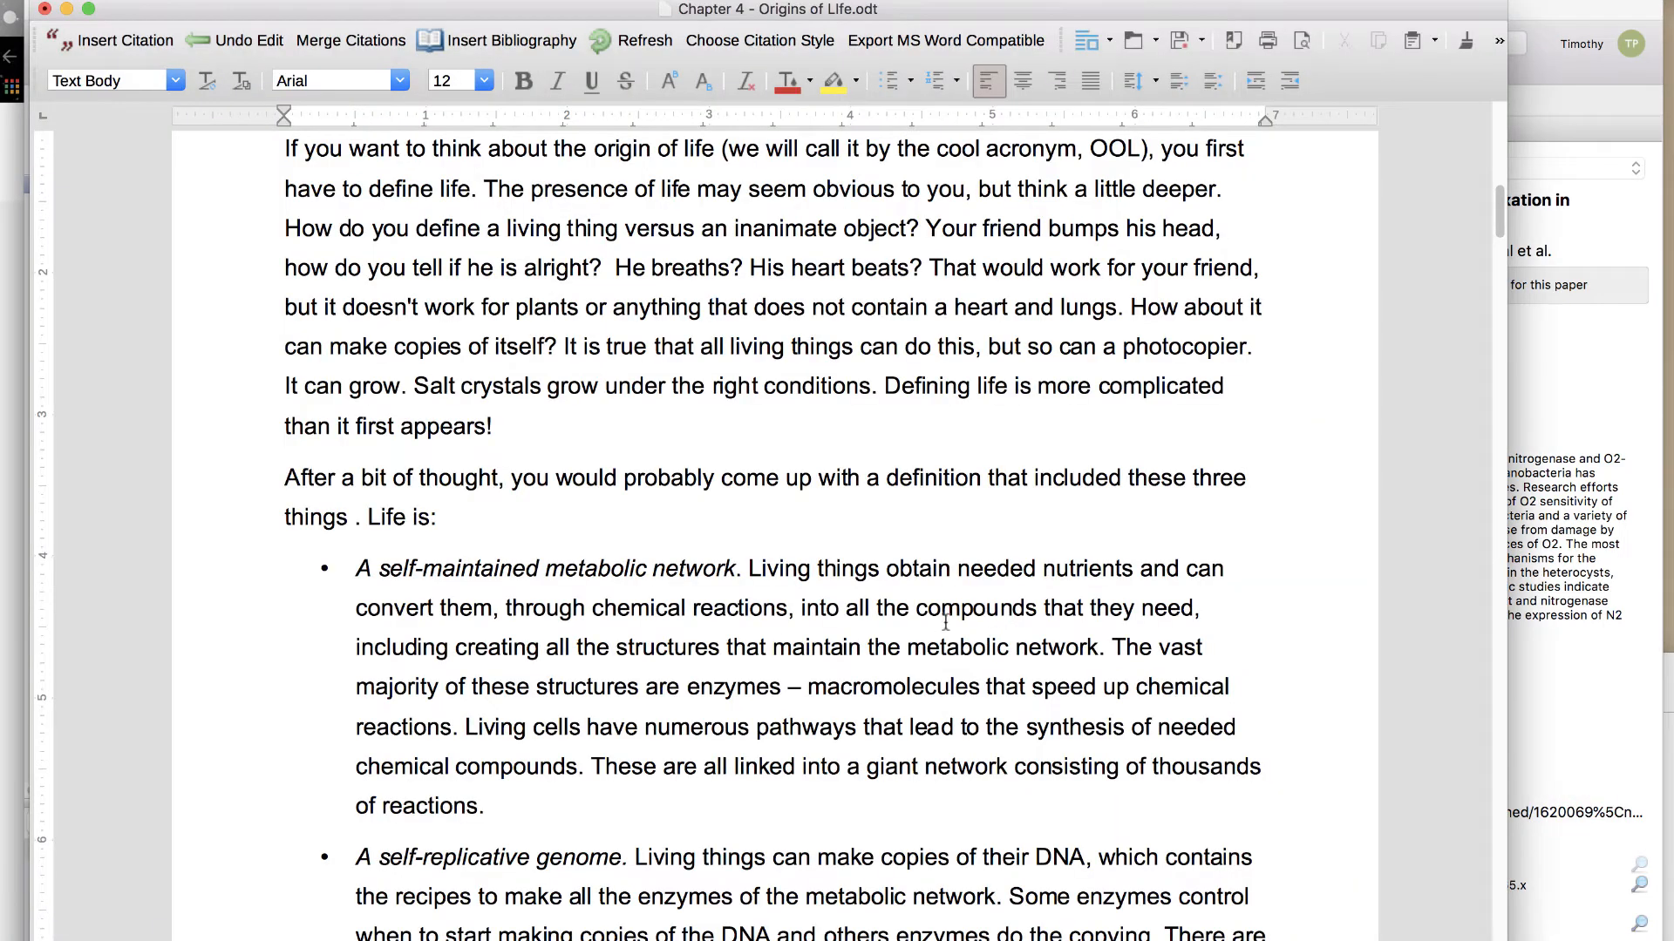
pyautogui.scroll(5, 796, 486)
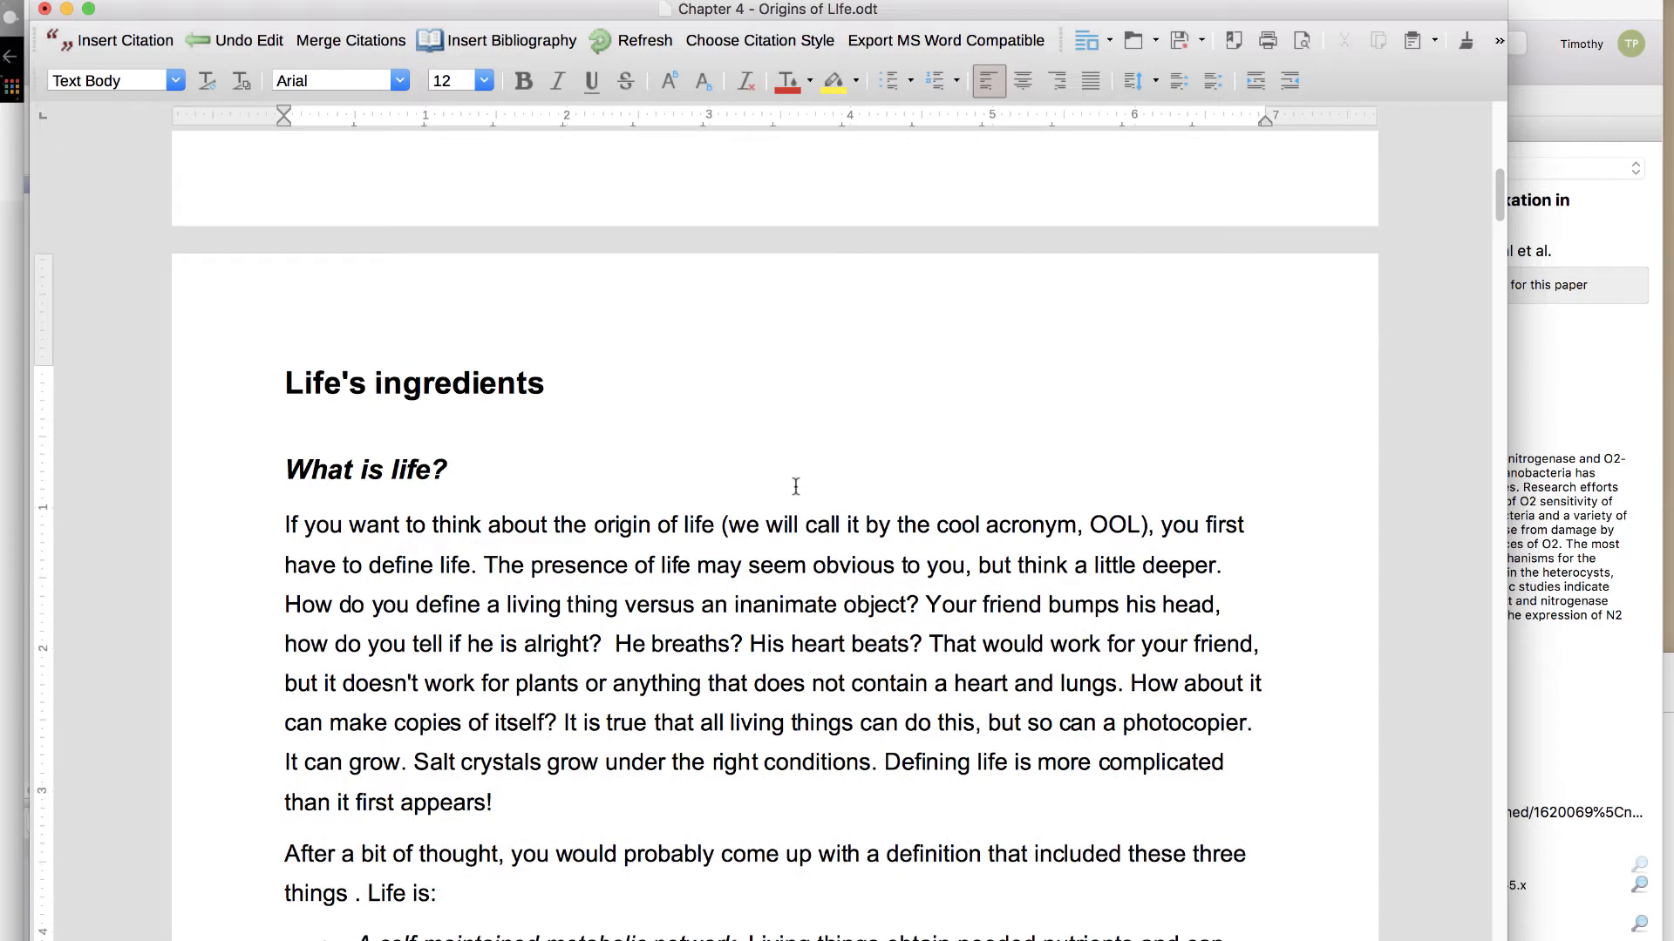
pyautogui.scroll(-3, 796, 485)
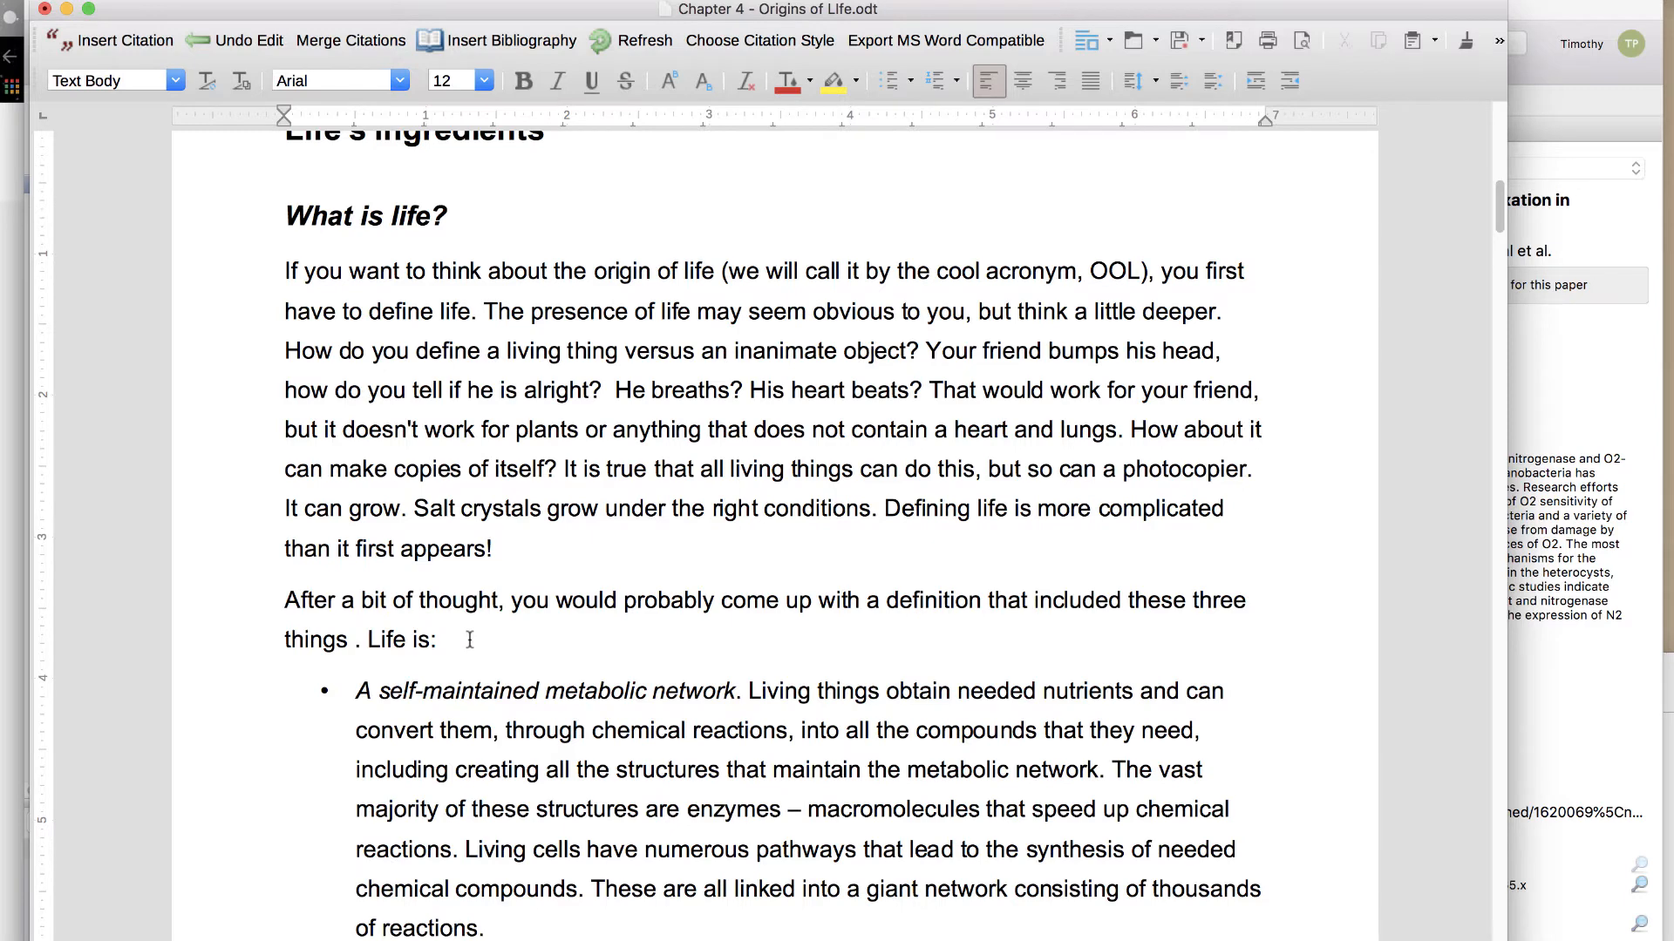
# Insert a citation of "Defining life." after "these three things", finding the reference by its author's surname.
pyautogui.click(148, 44)
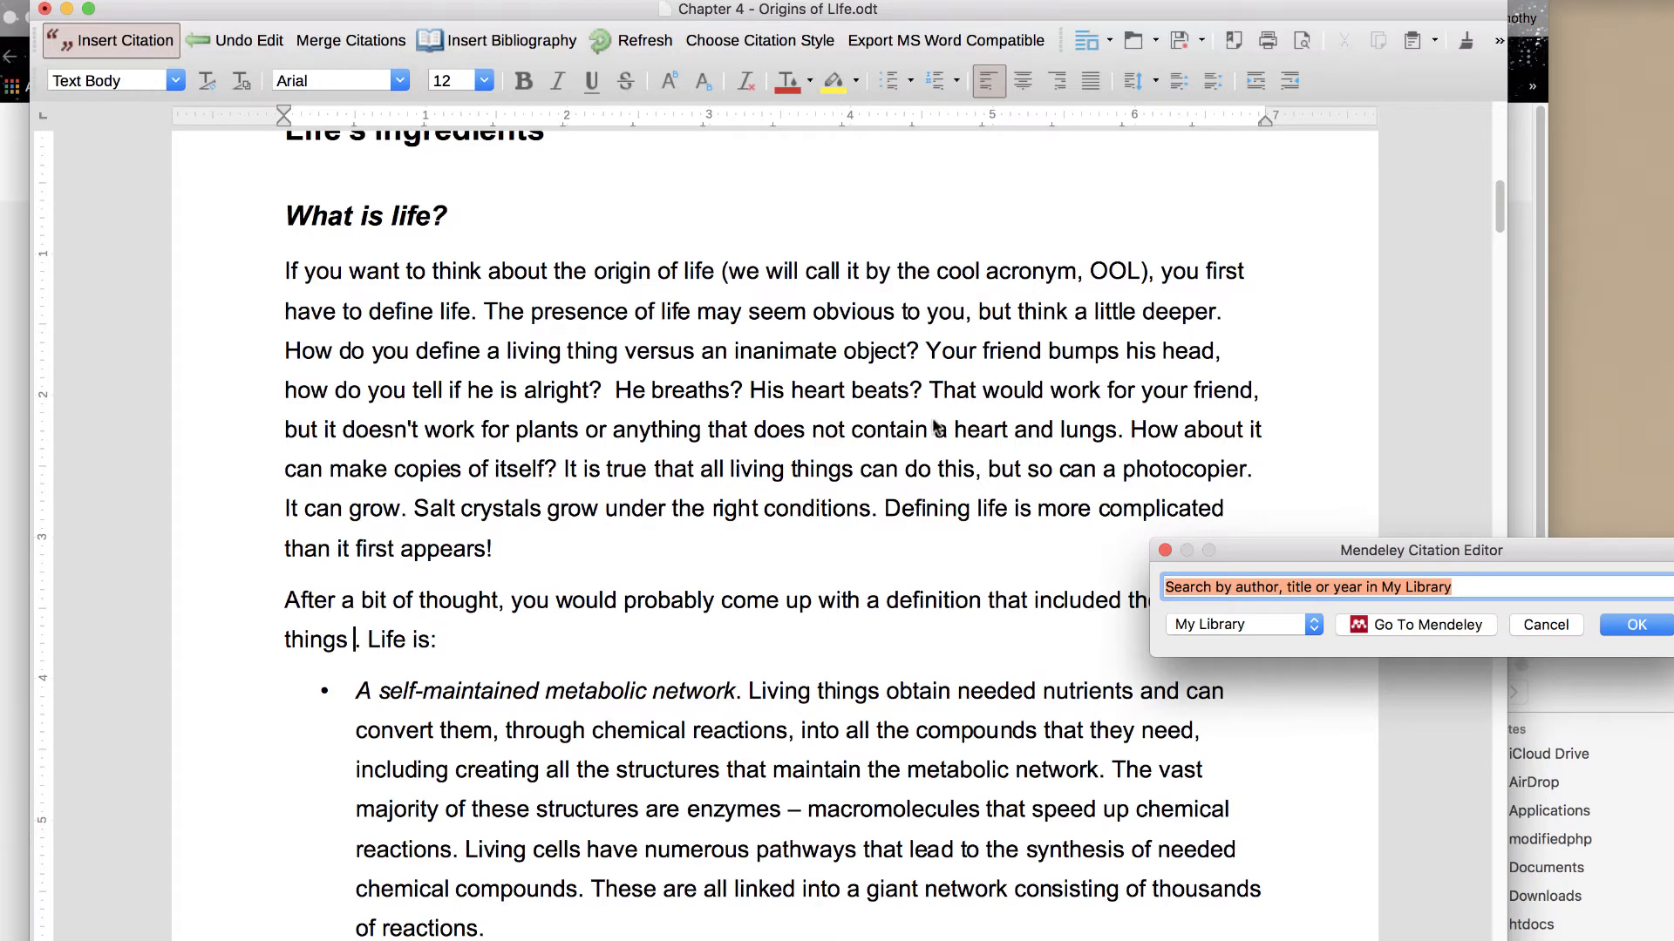
pyautogui.write('Benner')
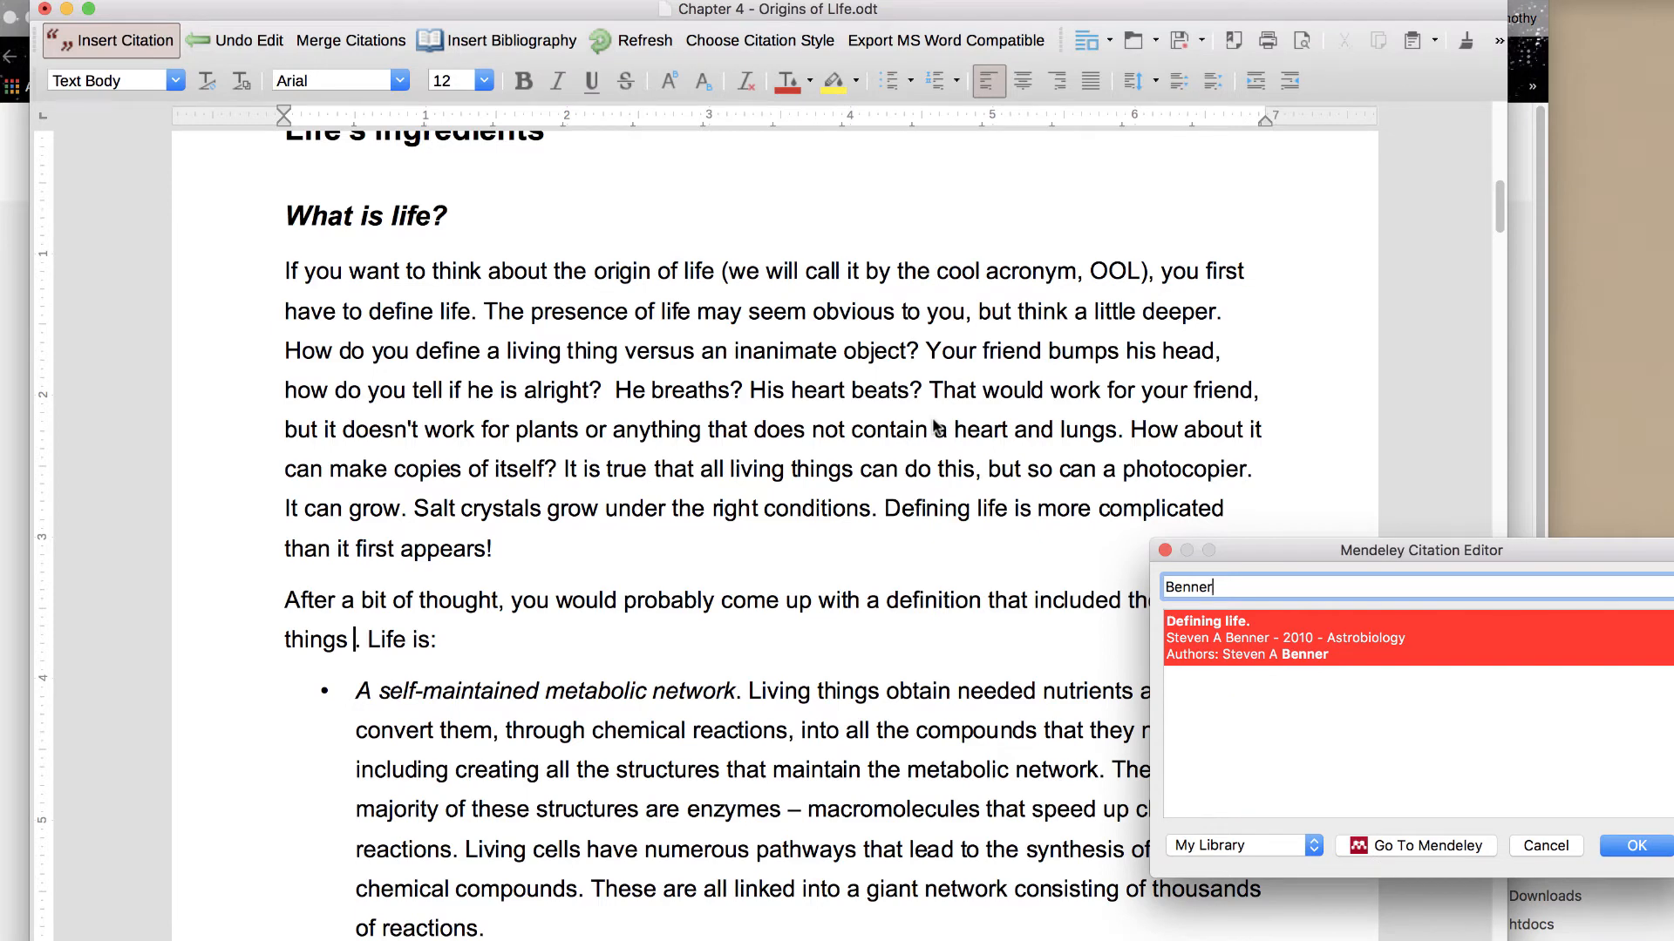
pyautogui.click(1633, 844)
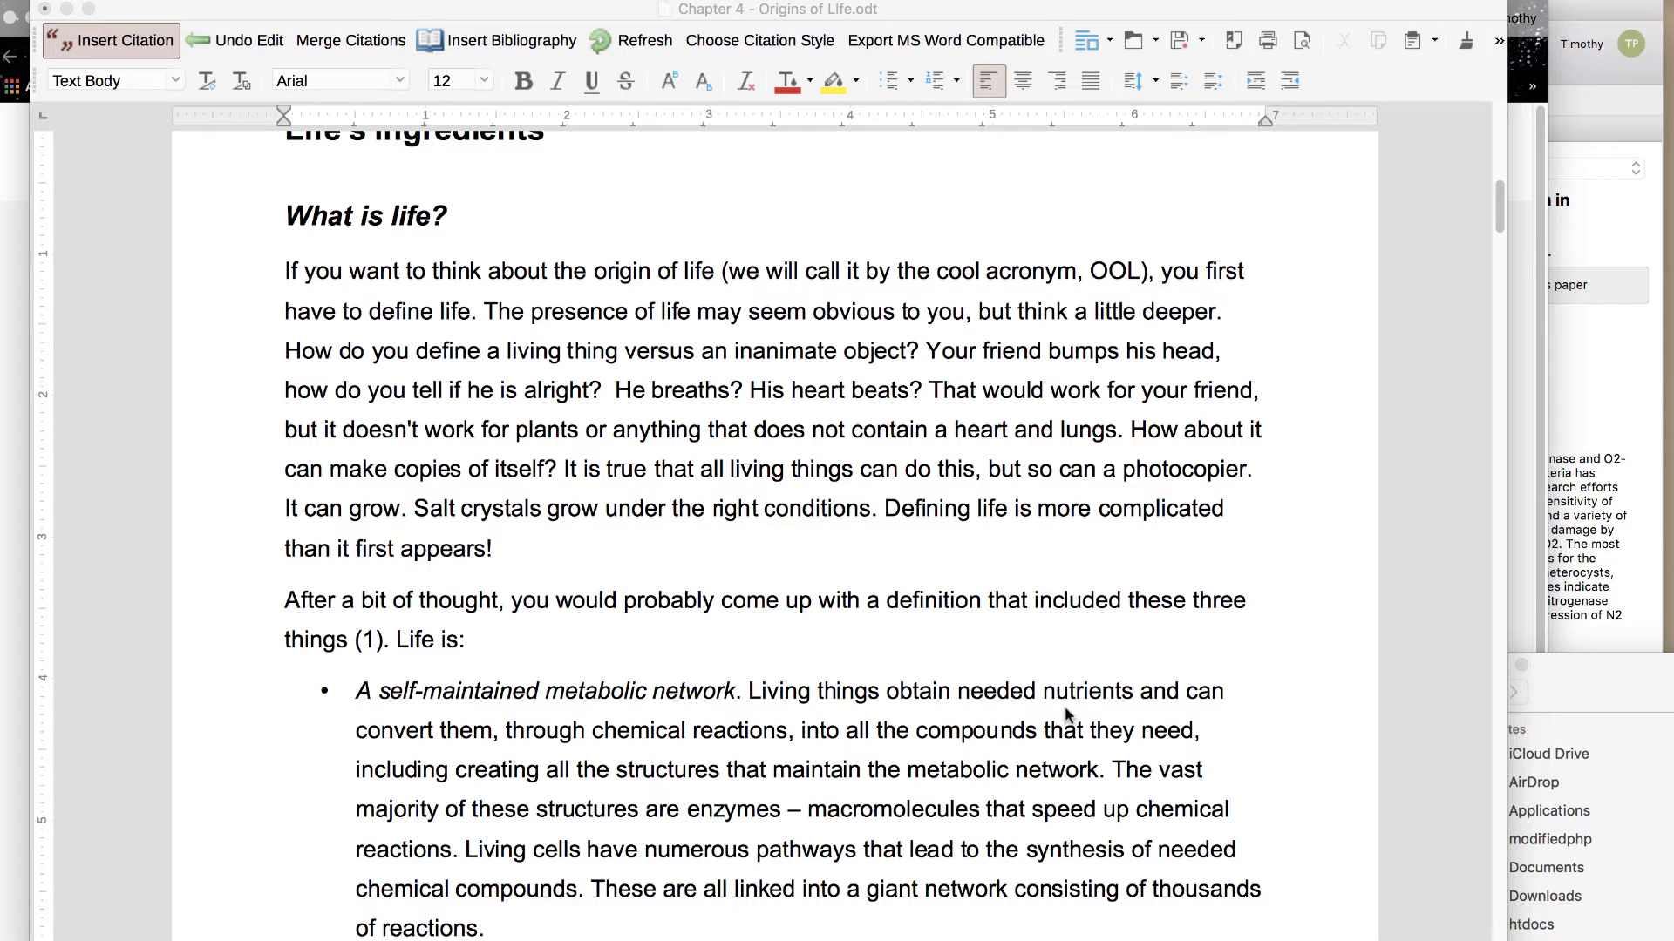
# Delete the citation after "these three things".
pyautogui.click(385, 642)
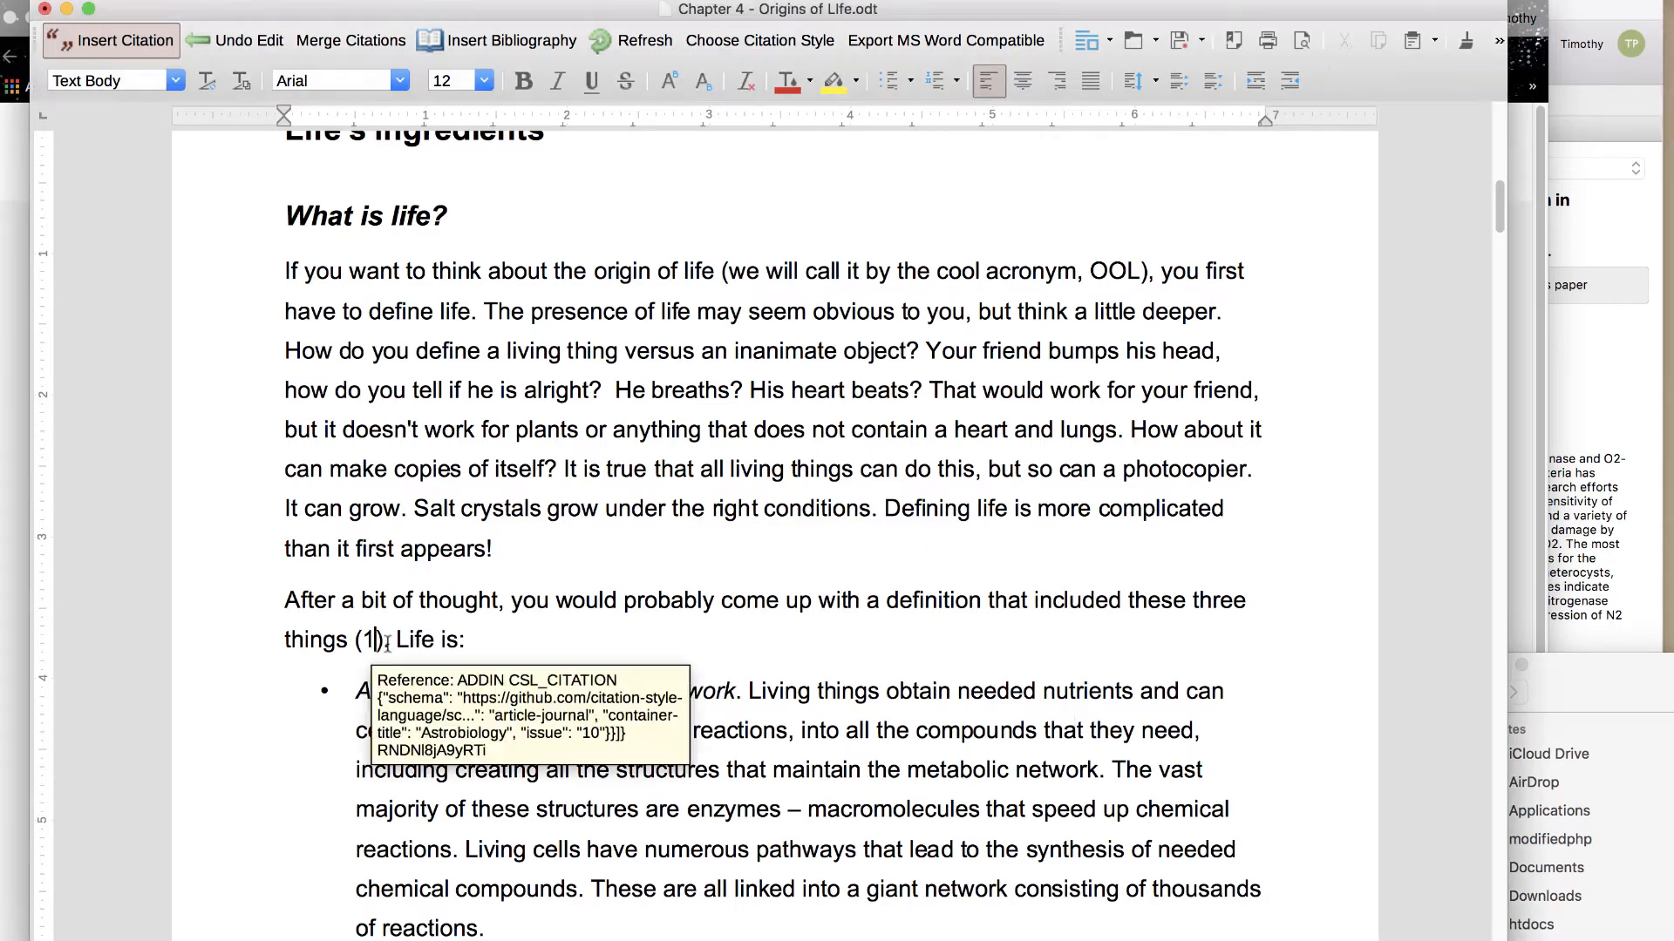
pyautogui.press('BackSpace')
pyautogui.press('BackSpace')
pyautogui.press('BackSpace')
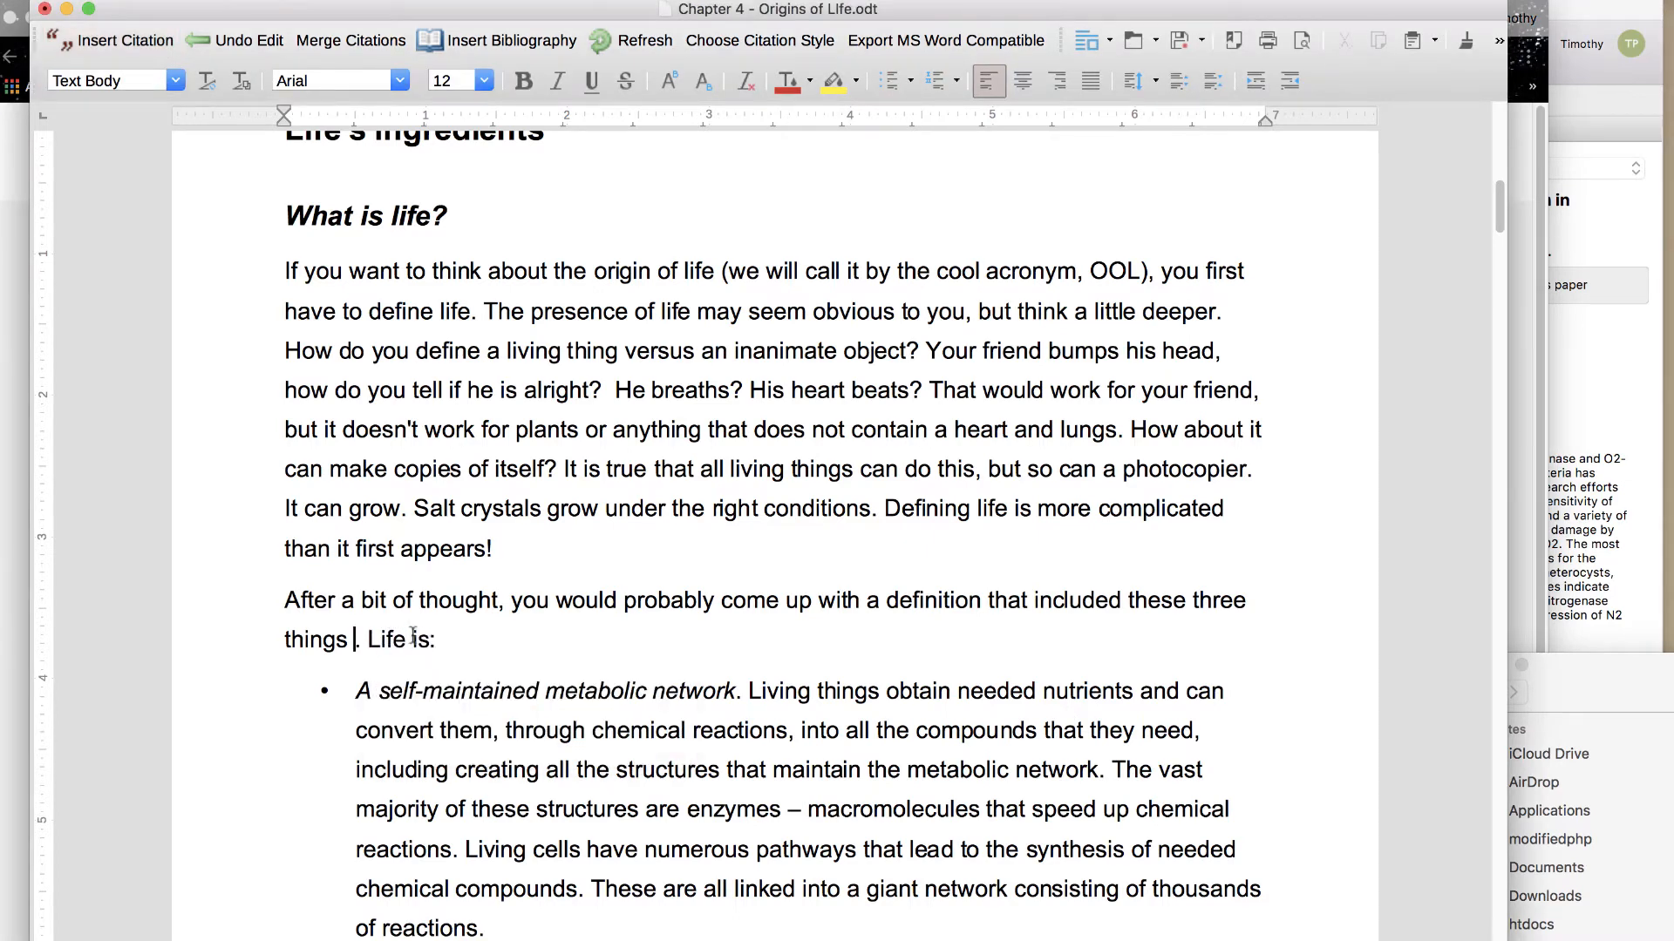
# Insert a citation of "Defining life." after "these three things", finding the reference by searching the library for "life".
pyautogui.click(125, 40)
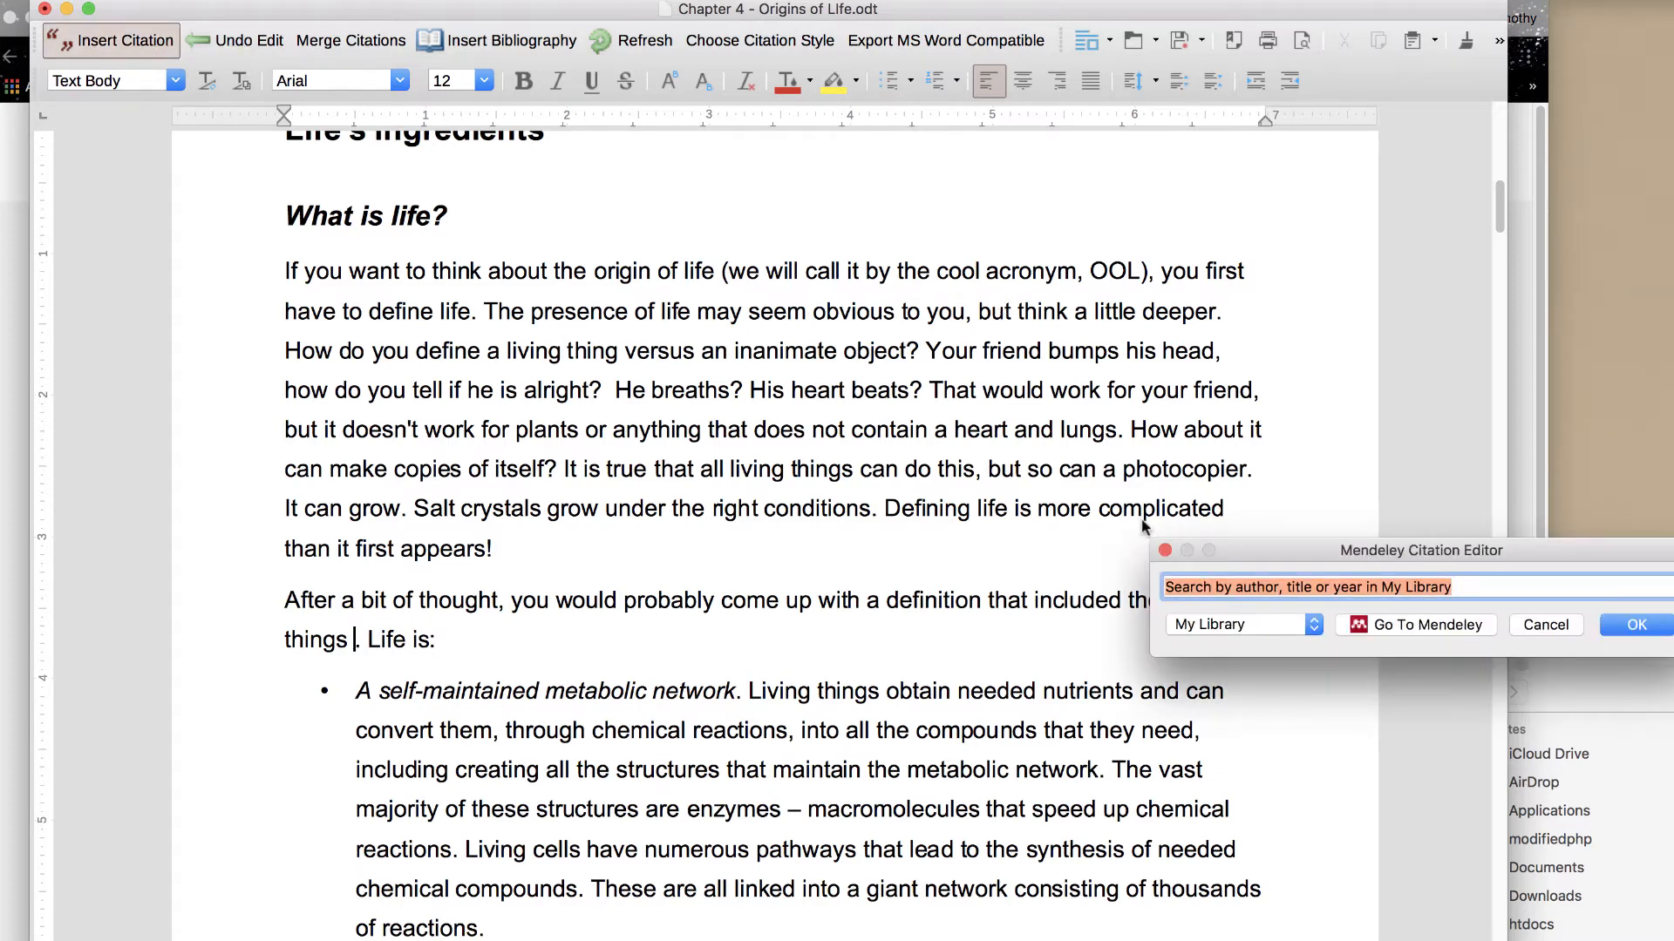
pyautogui.write('life')
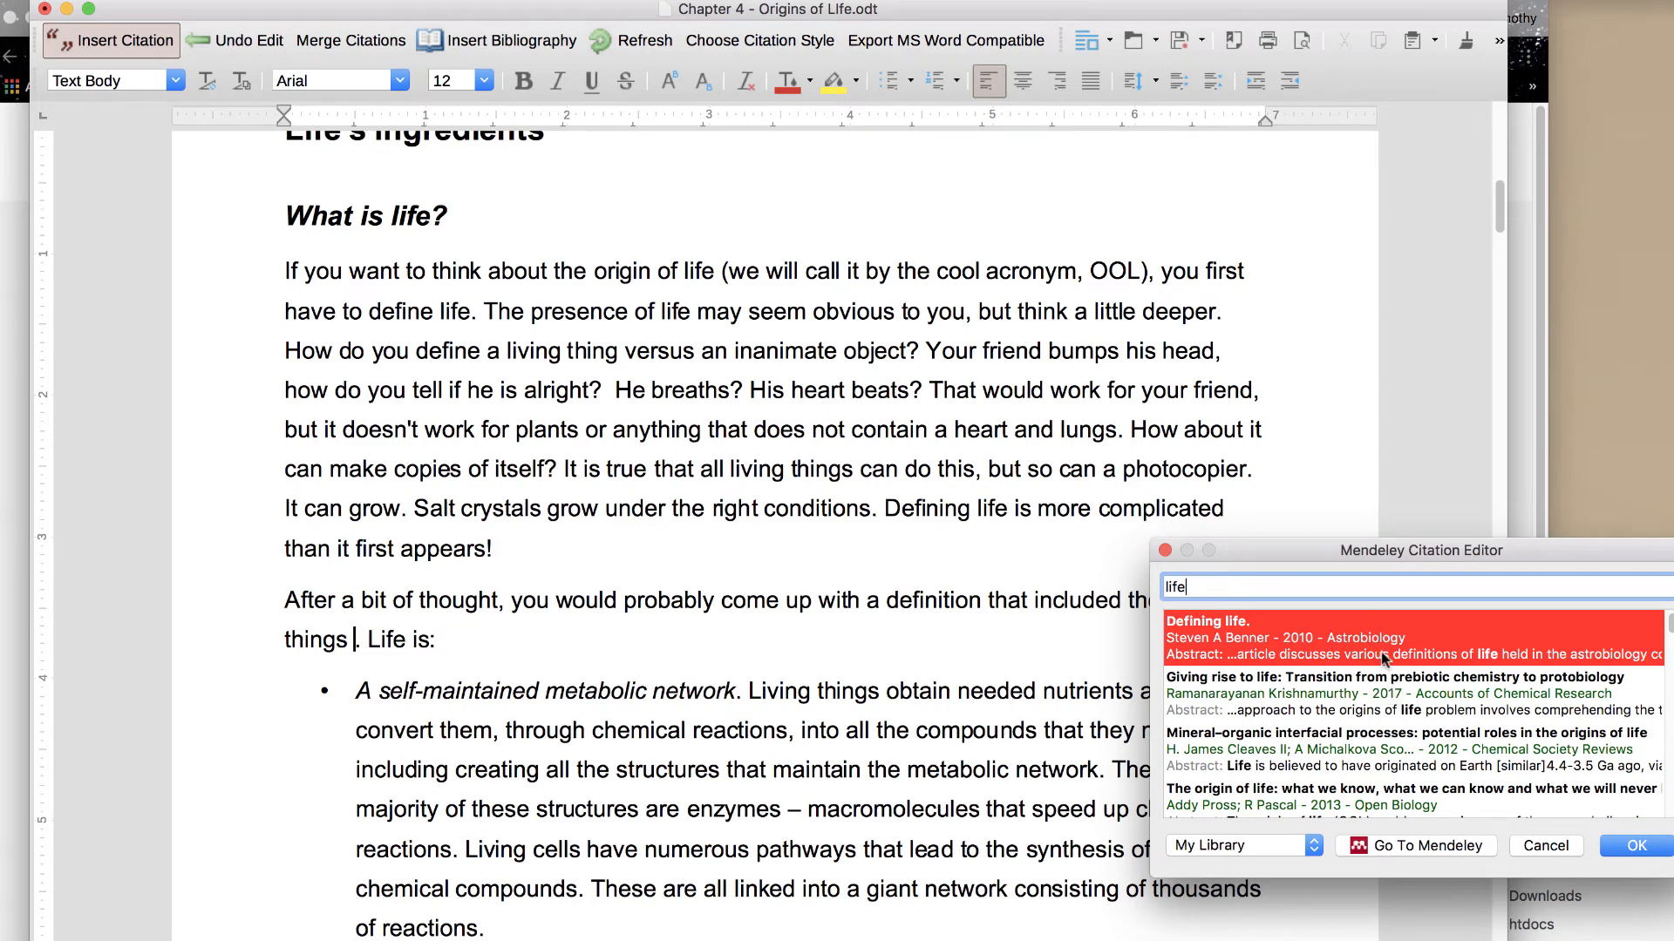
pyautogui.scroll(-5, 1391, 743)
pyautogui.click(1365, 650)
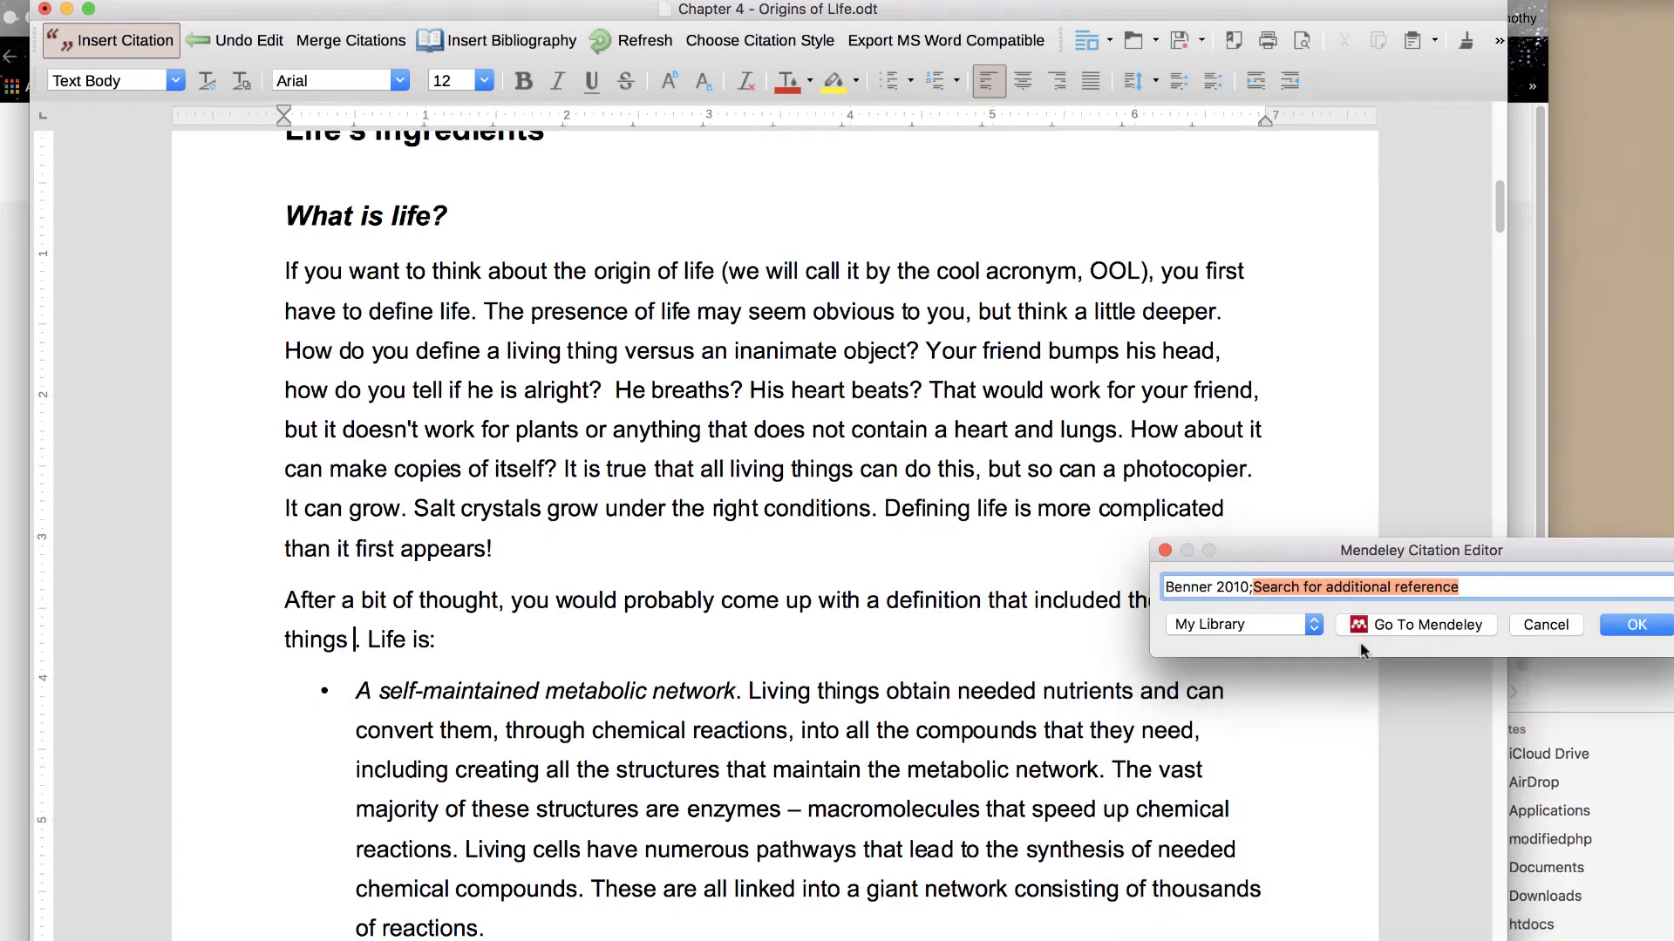
pyautogui.click(1634, 626)
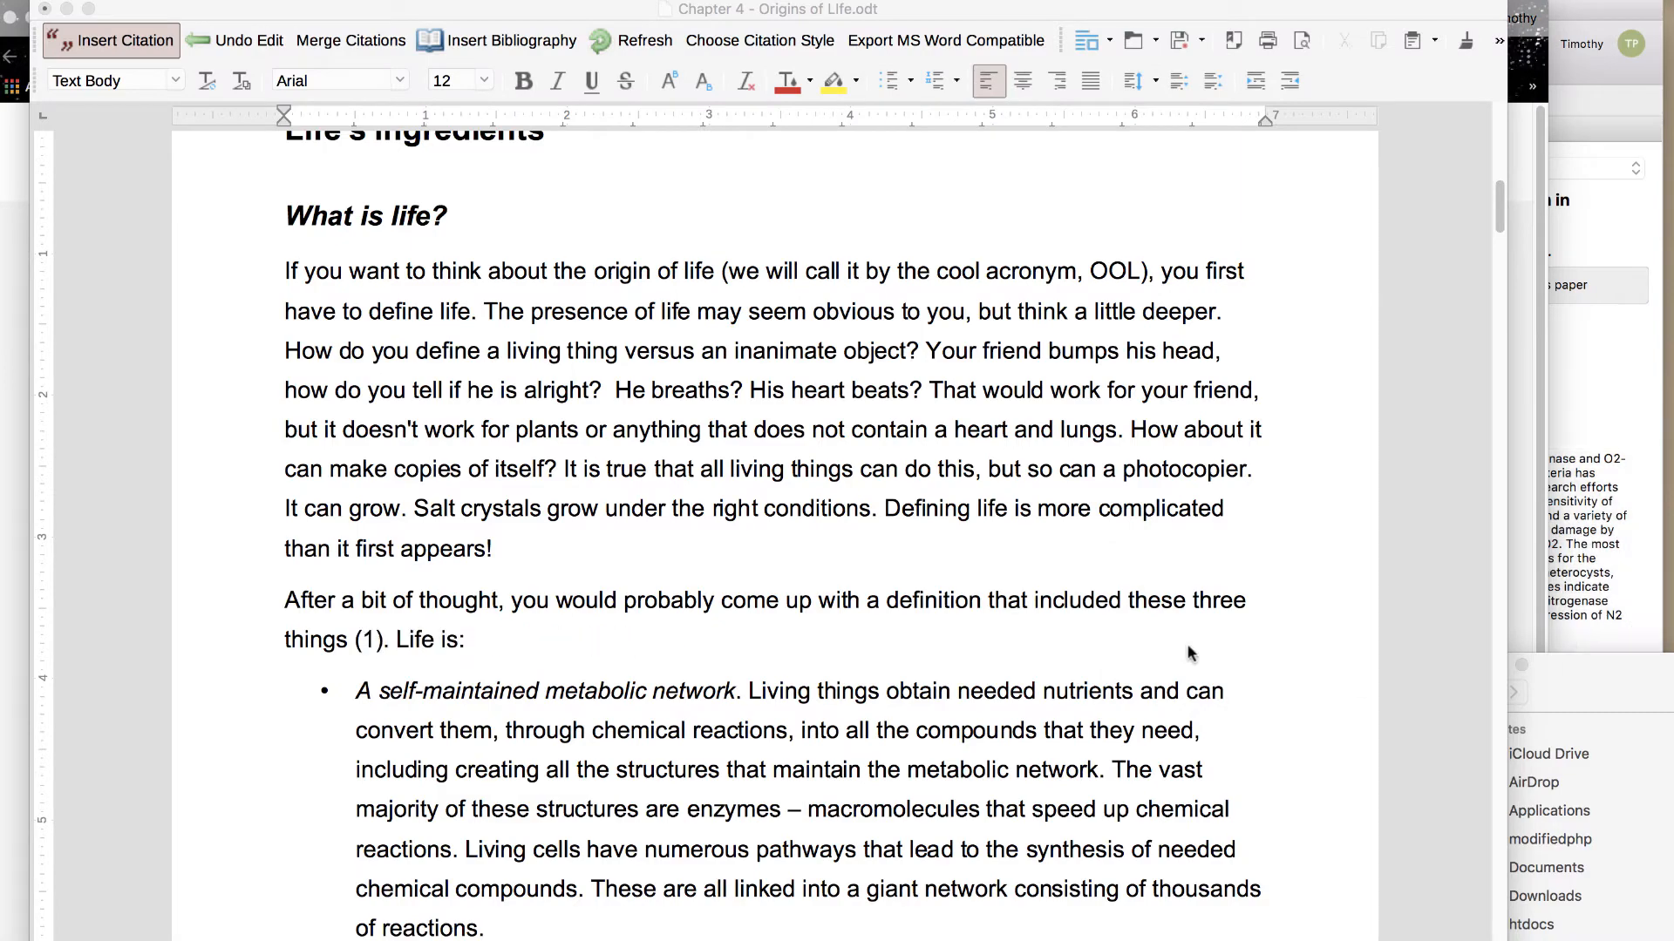
# Add a Heading 1 titled "Citations" below the final paragraph at the end of the chapter, followed by an empty line.
pyautogui.scroll(-15, 1183, 689)
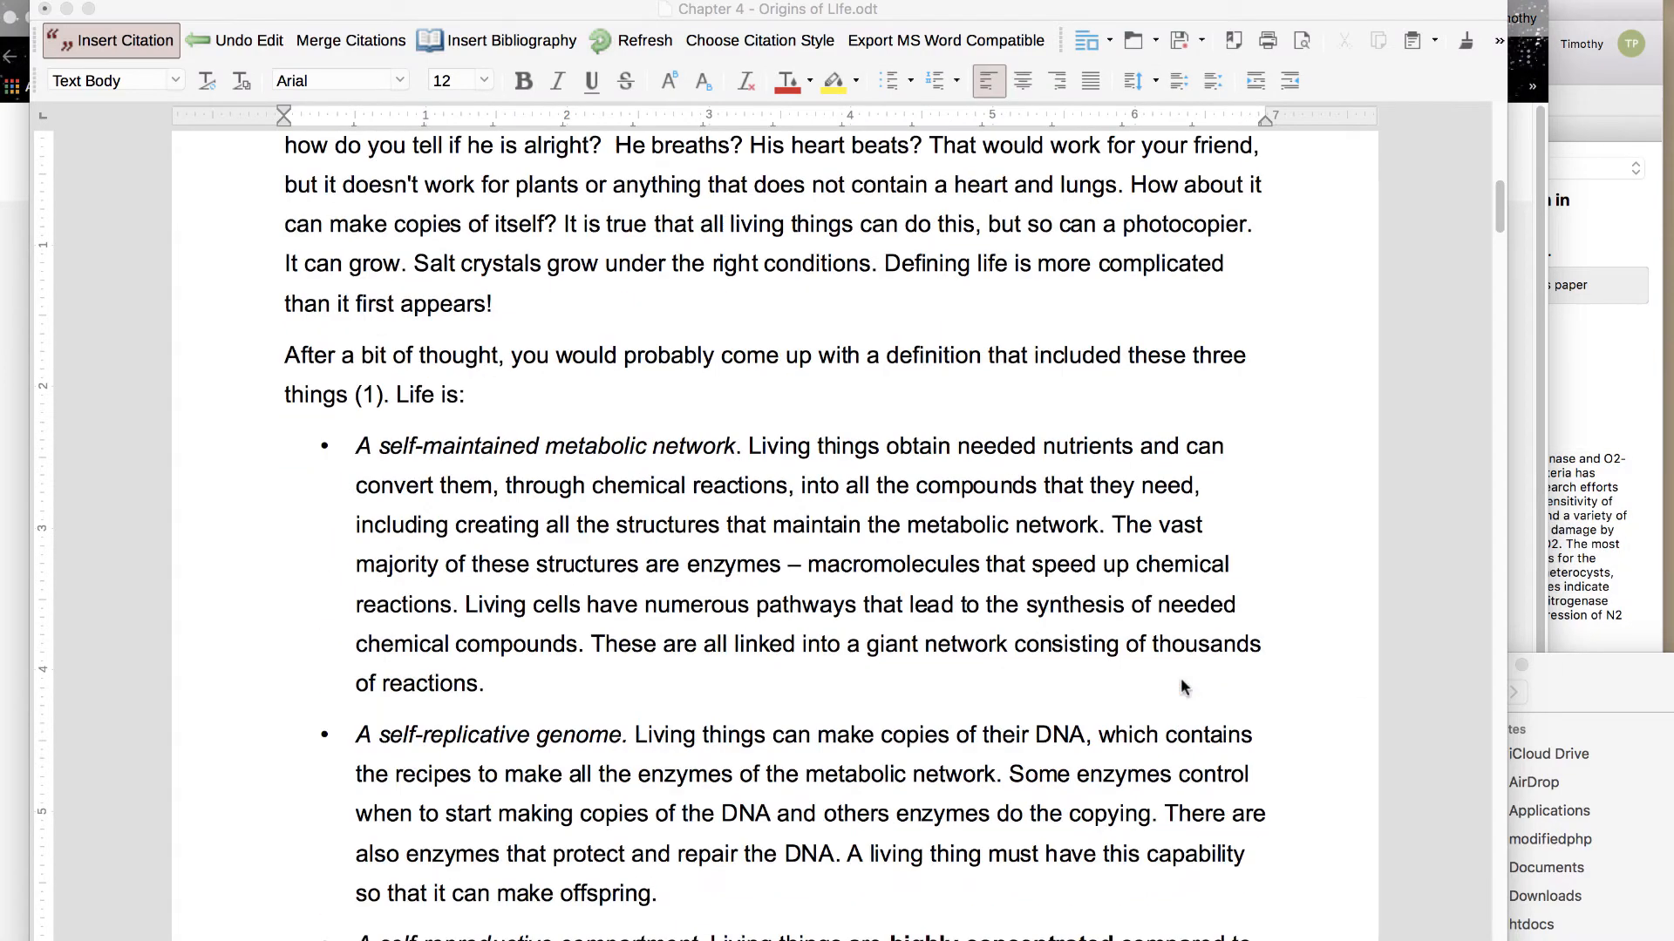
pyautogui.scroll(-10, 1183, 689)
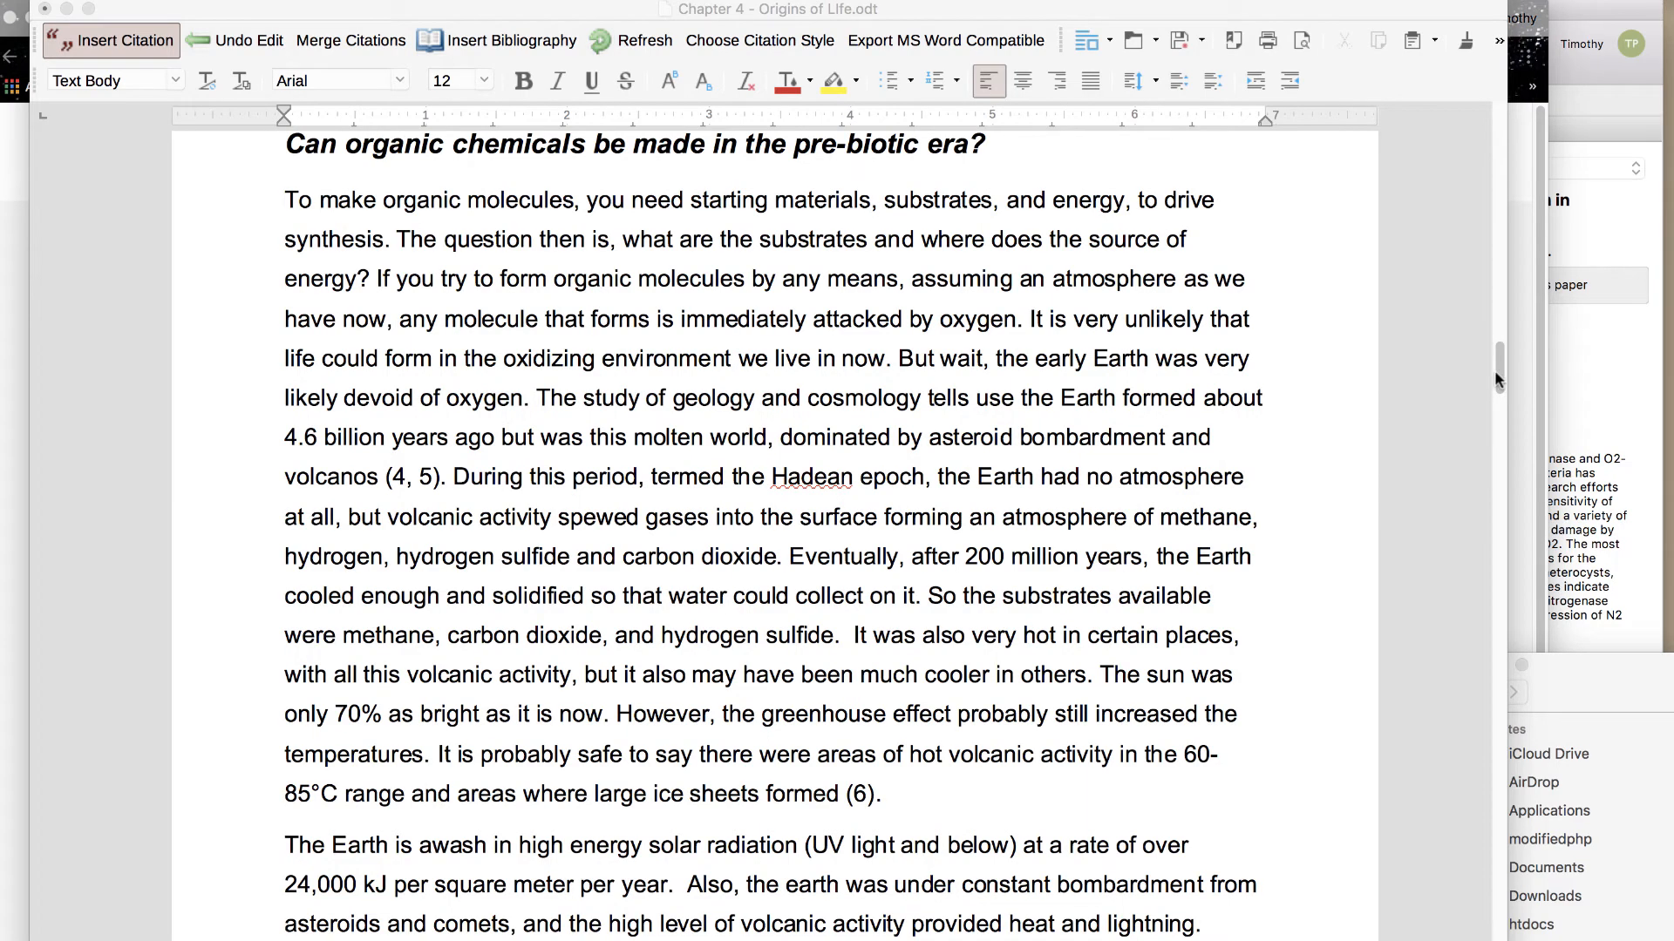
pyautogui.moveTo(1497, 370); pyautogui.dragTo(1499, 580)
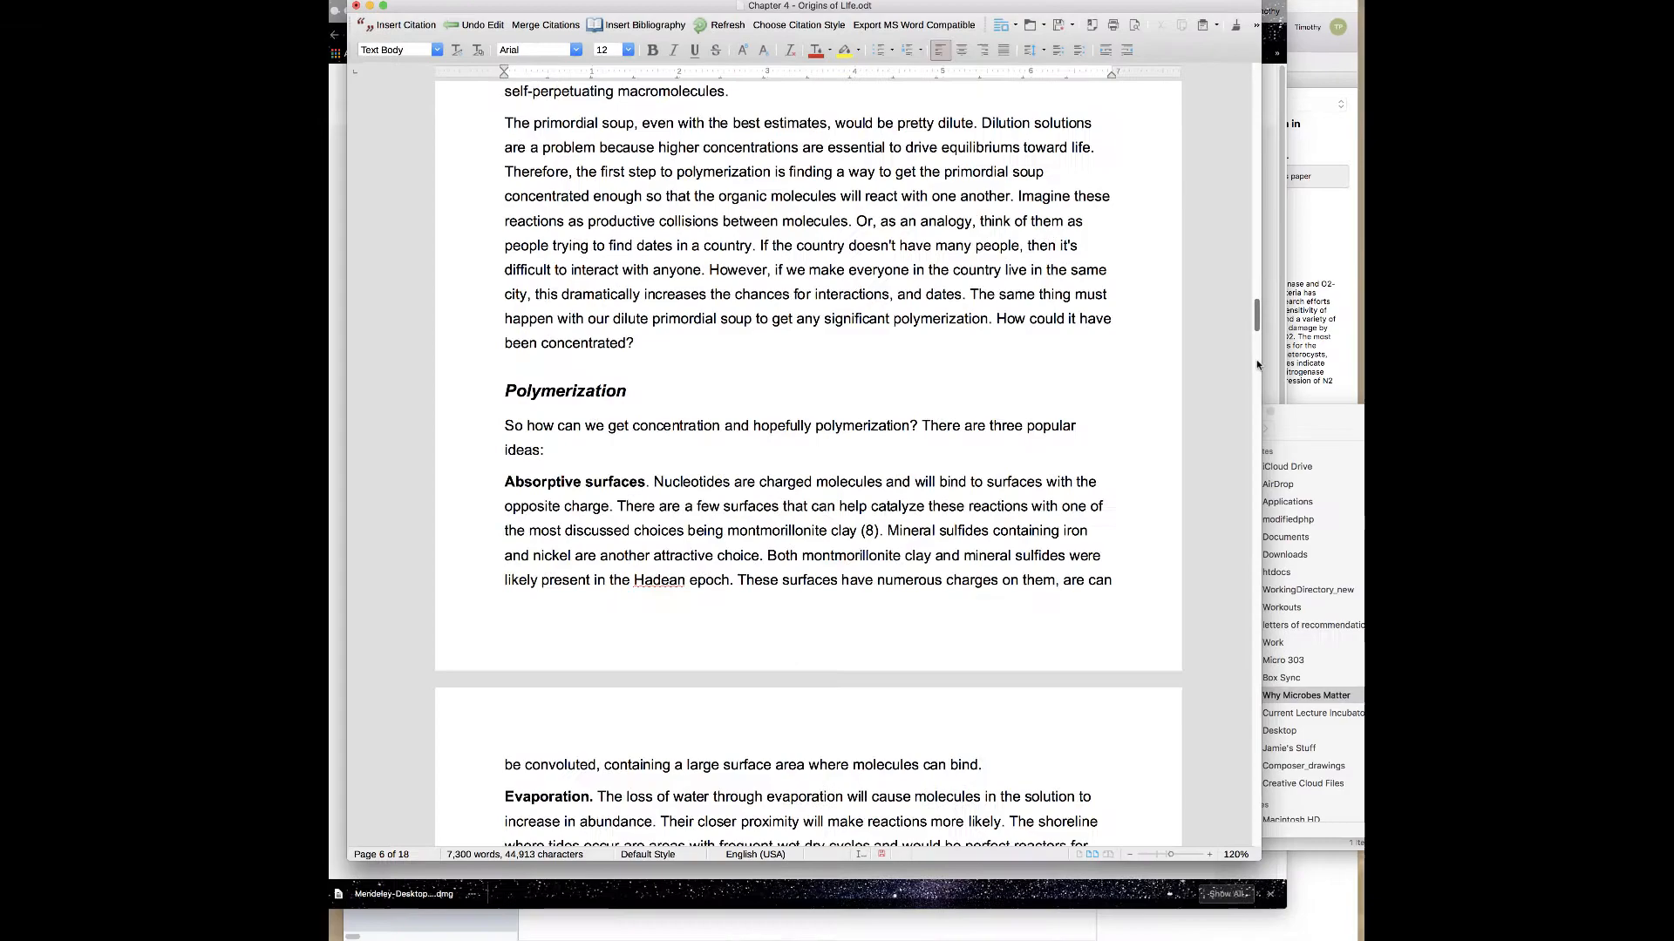
pyautogui.moveTo(1257, 365); pyautogui.dragTo(1257, 843)
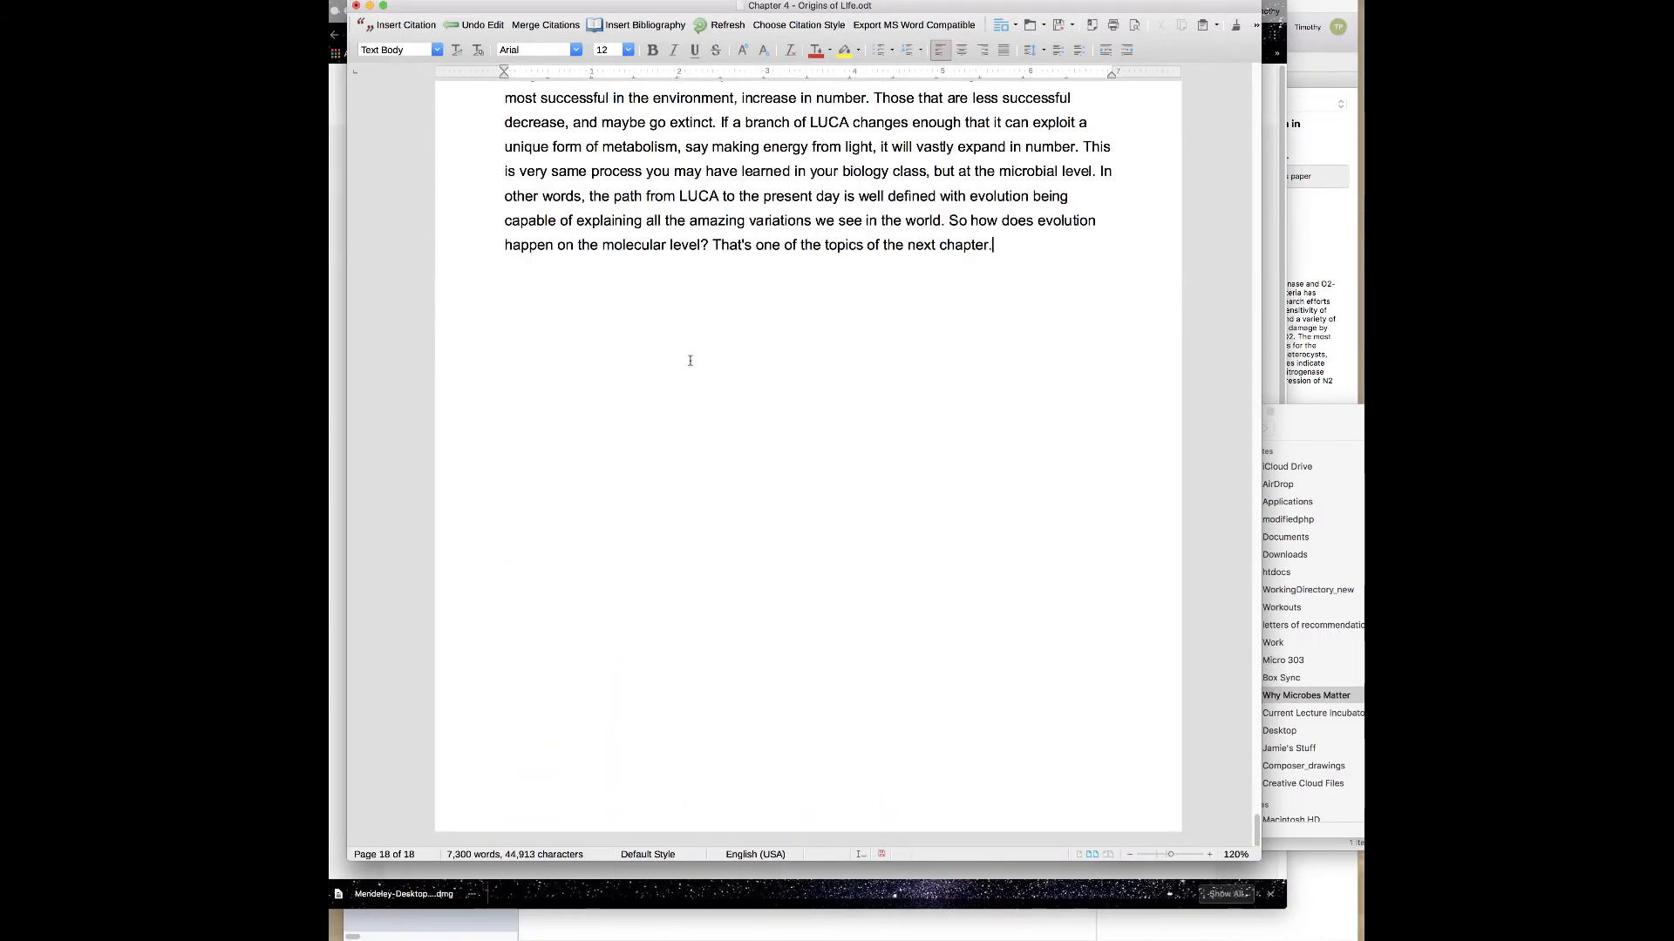
pyautogui.click(690, 361)
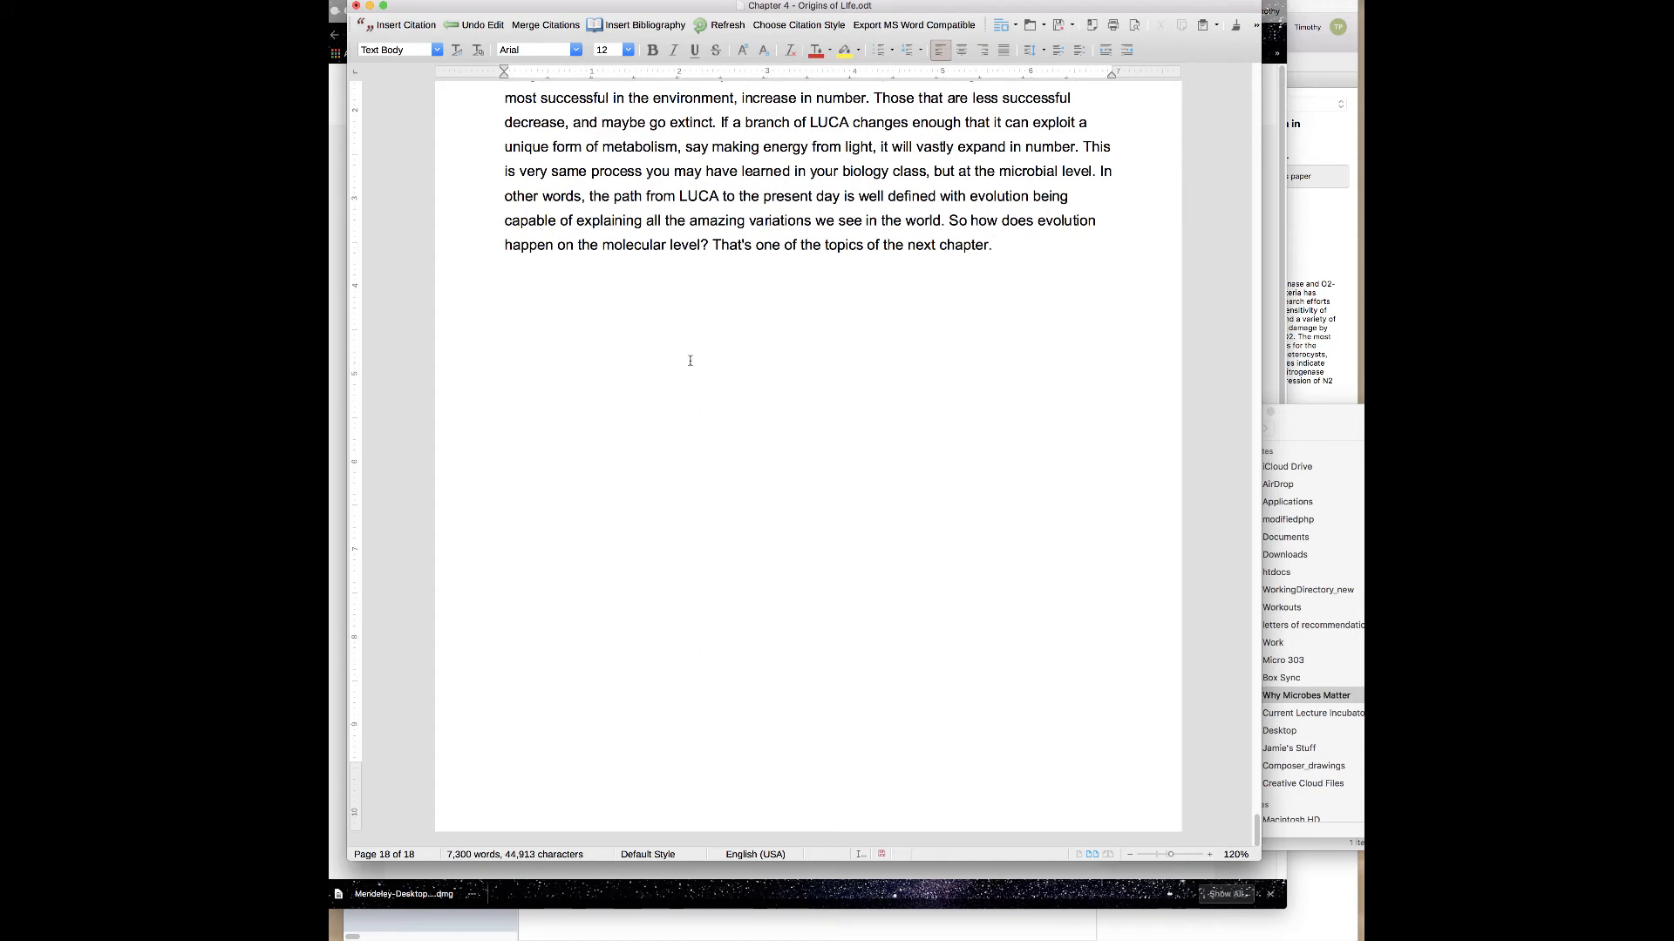
pyautogui.press('super+1')
pyautogui.write('Xi')
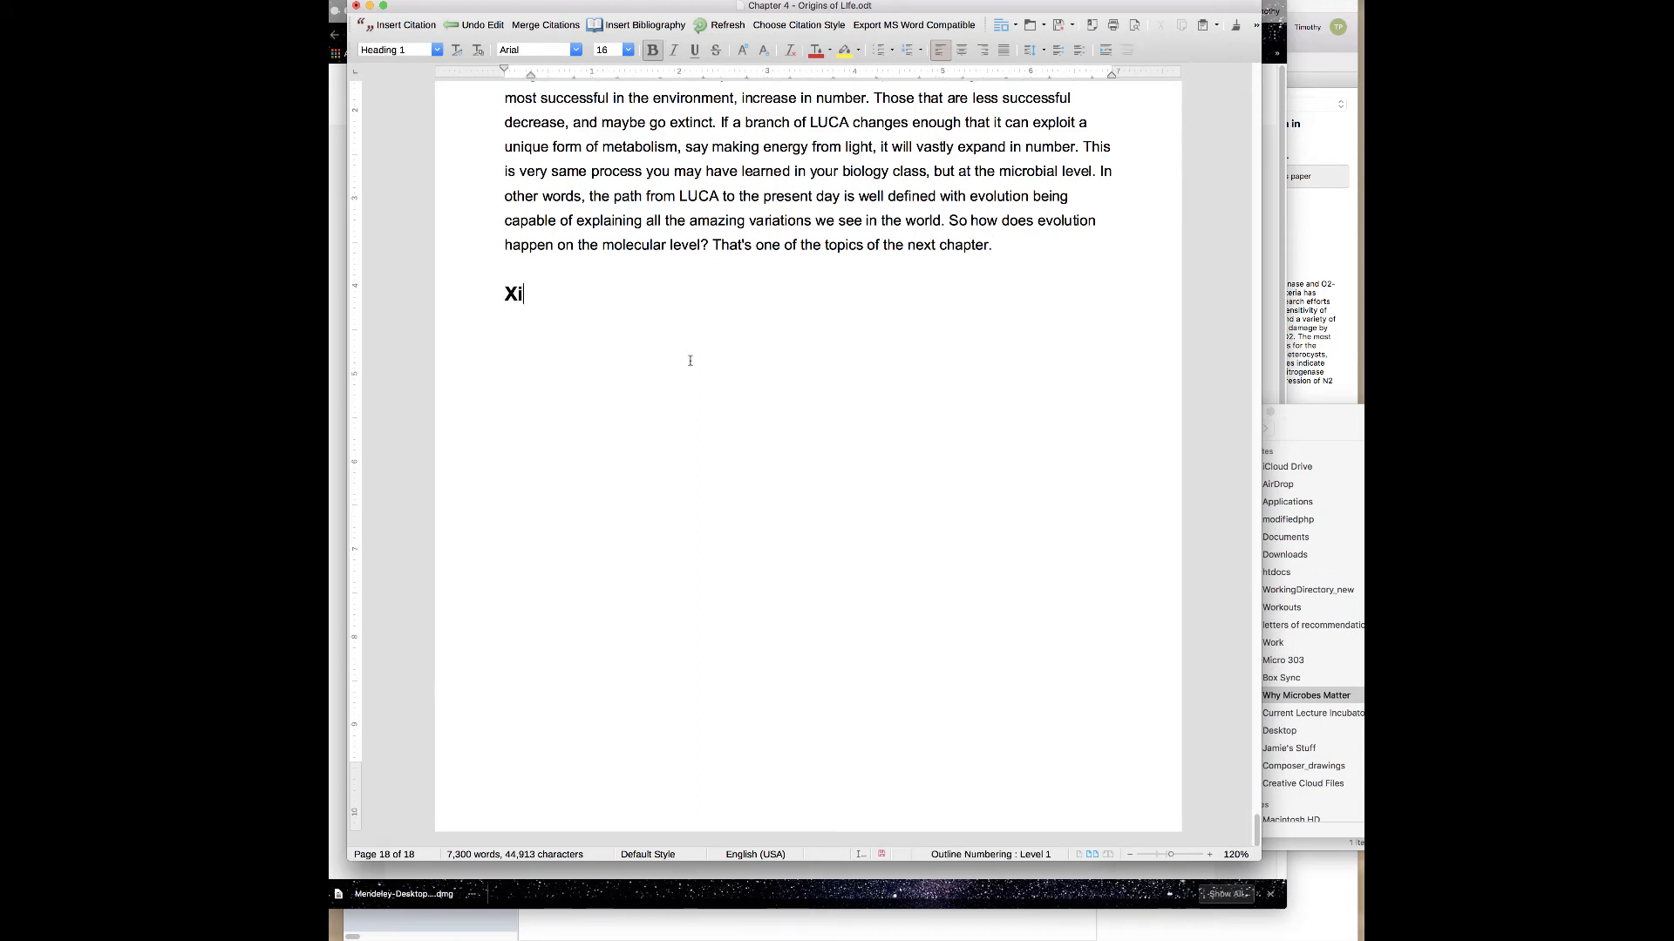
pyautogui.press('BackSpace')
pyautogui.press('BackSpace')
pyautogui.write('Citations')
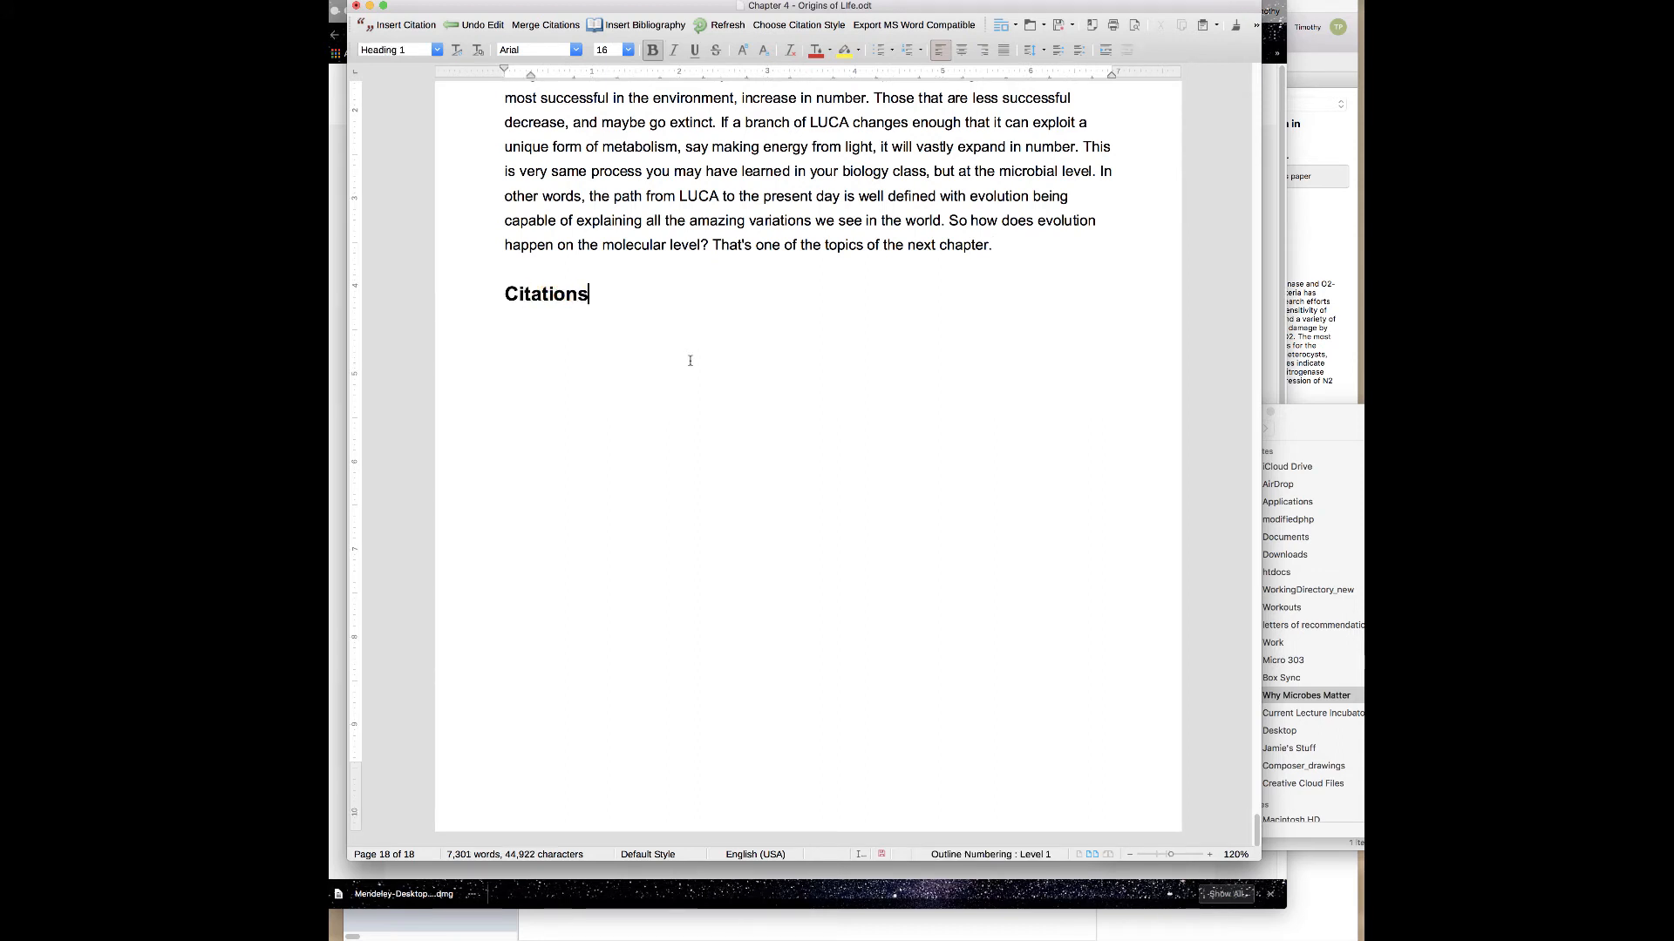
pyautogui.press('Return')
# Insert the Mendeley bibliography under the "Citations" heading and look through its entries back up to the heading.
pyautogui.click(622, 26)
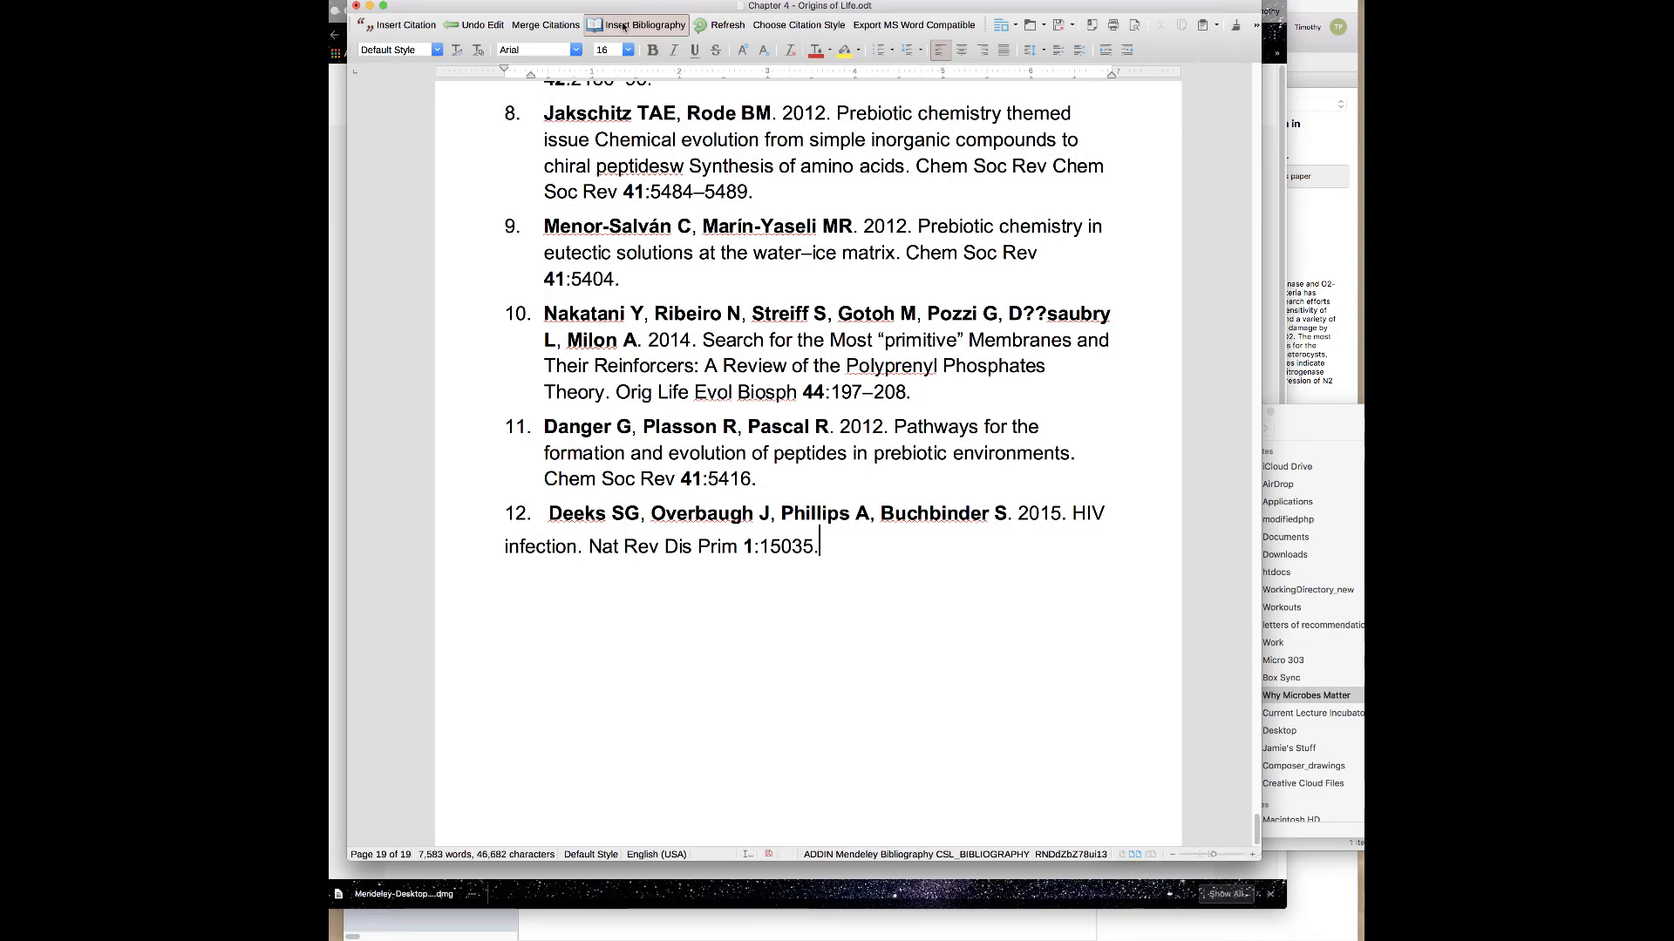
pyautogui.scroll(3, 882, 457)
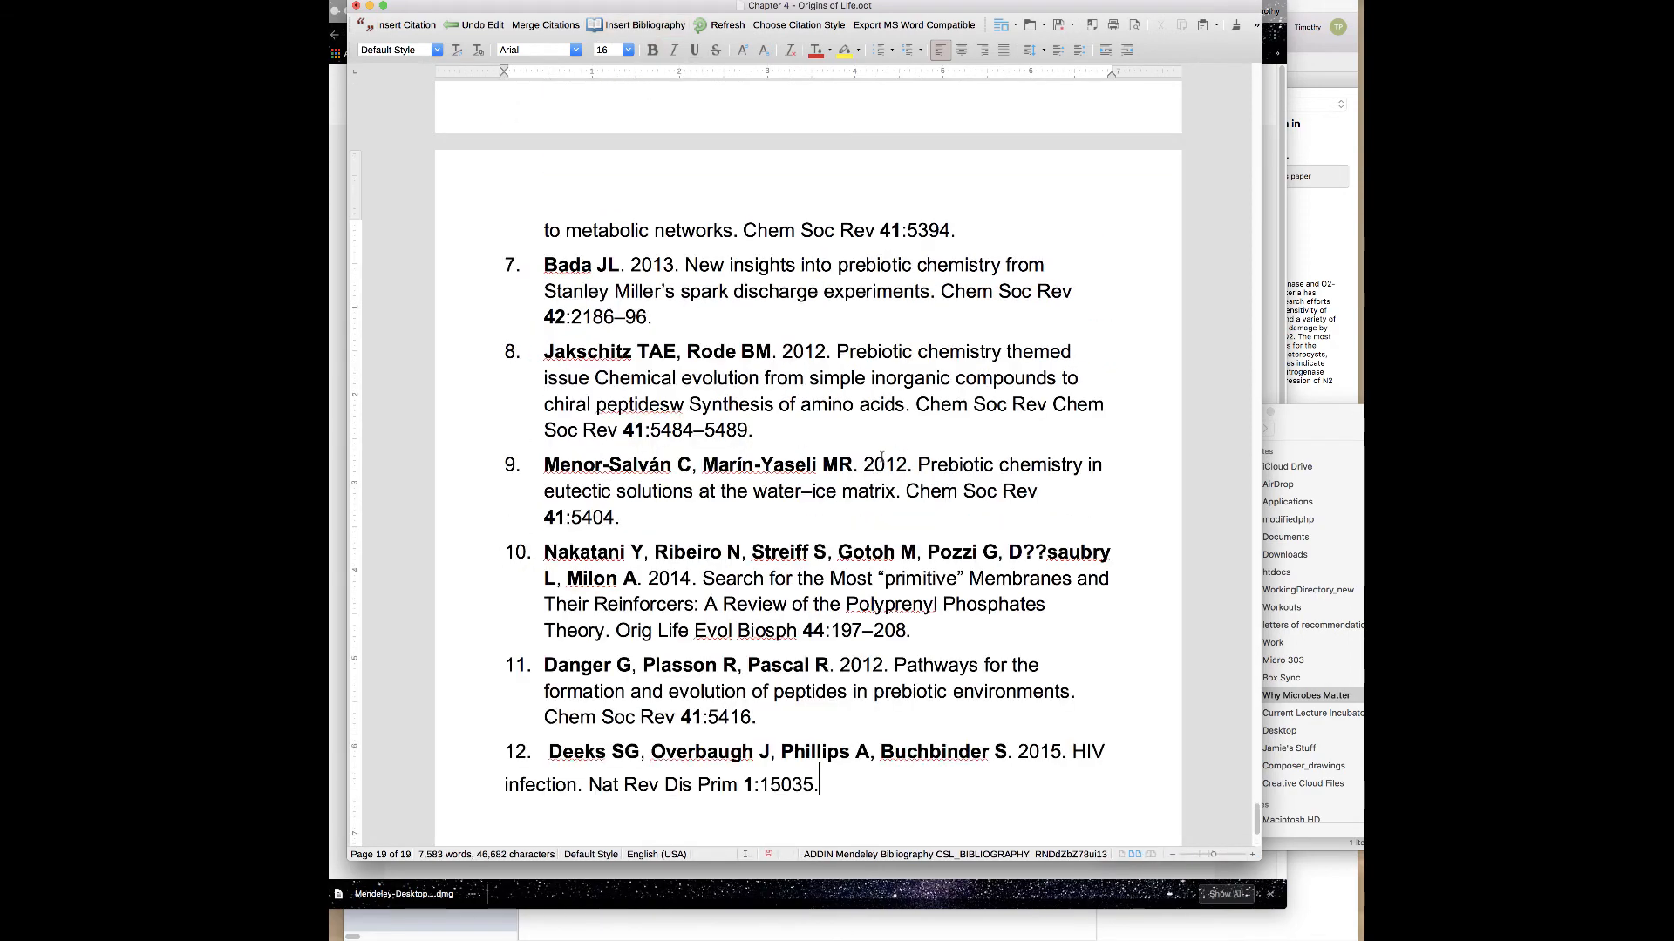
pyautogui.scroll(6, 882, 456)
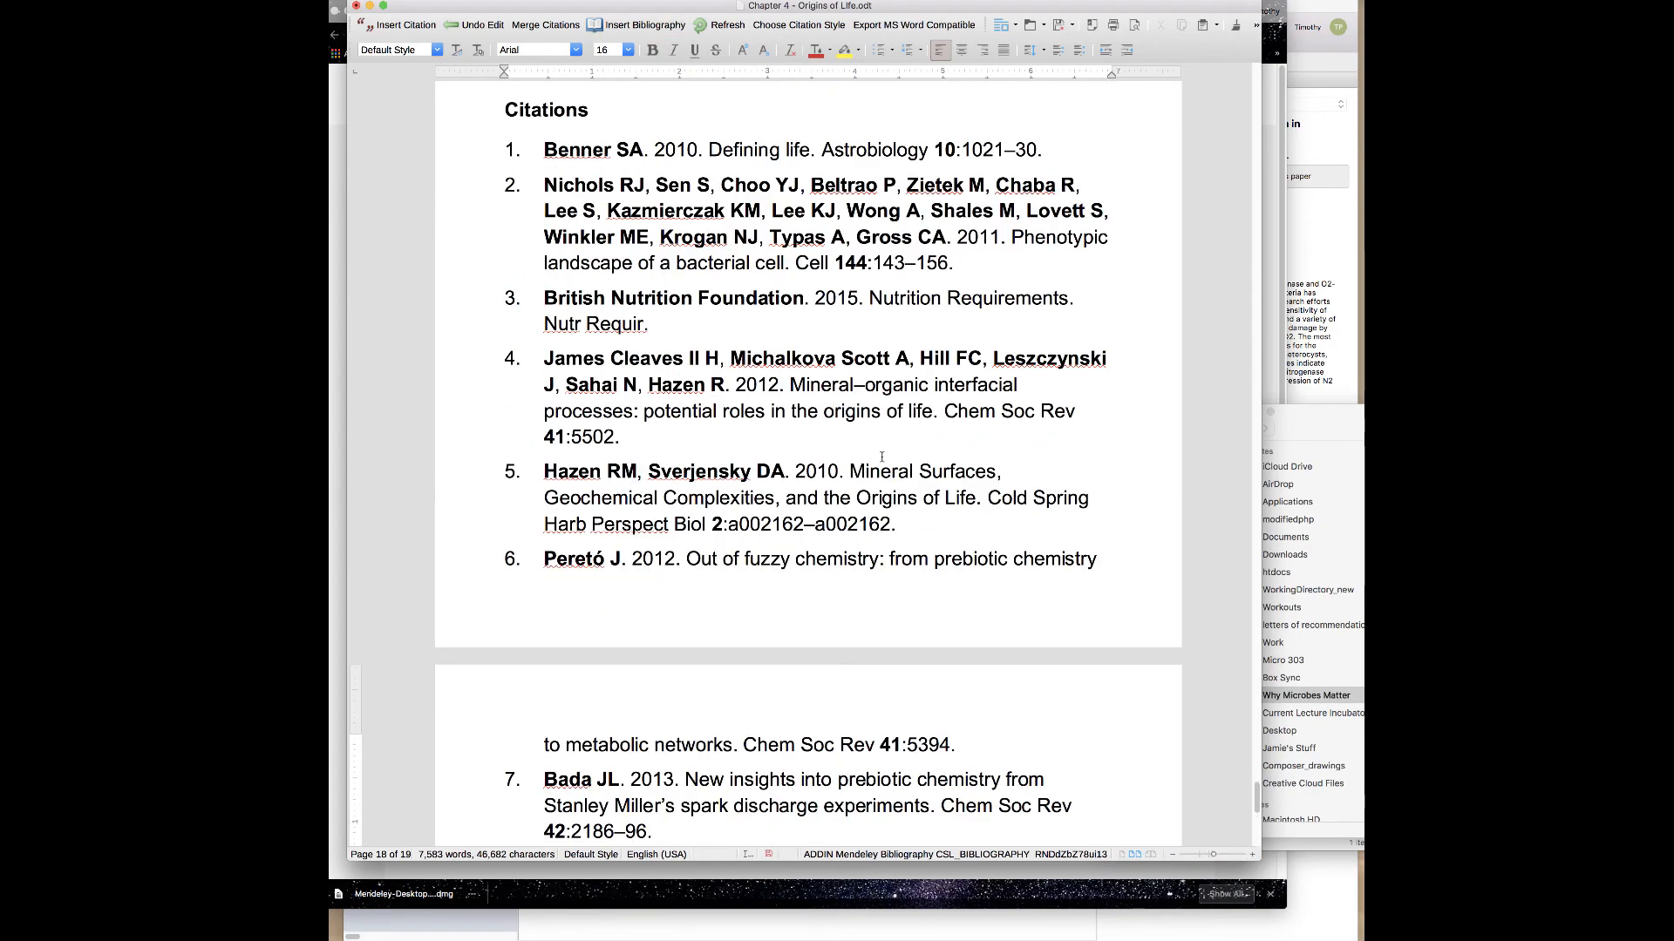
pyautogui.scroll(5, 882, 457)
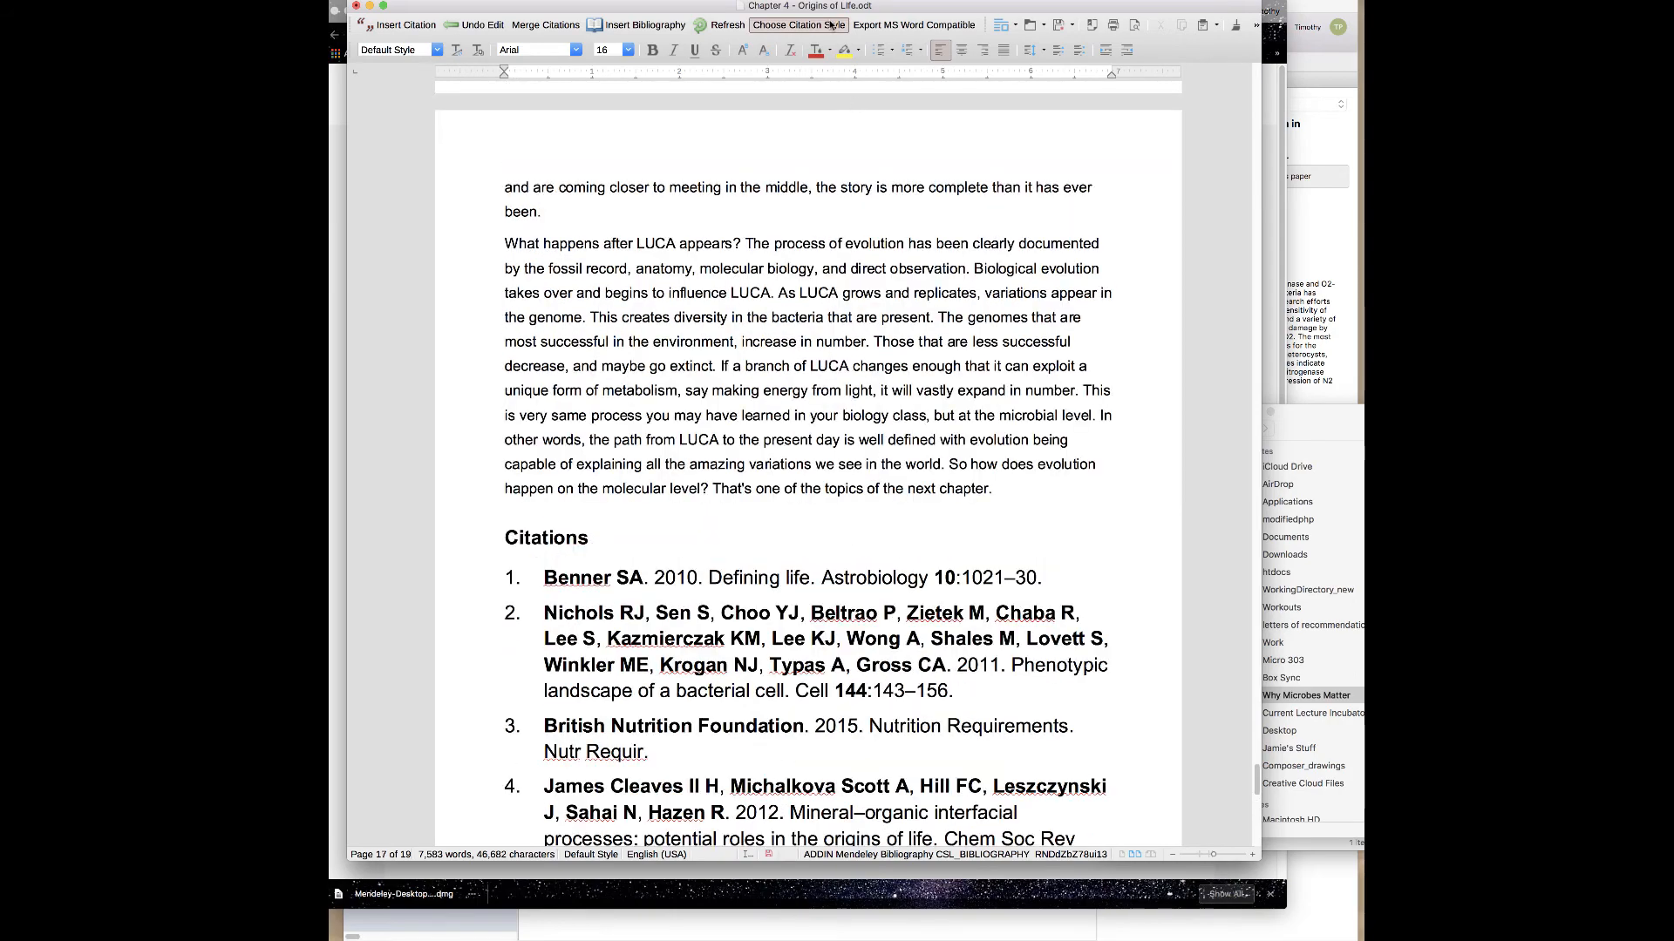
# Choose American Society for Microbiology as the citation style for the document.
pyautogui.click(831, 26)
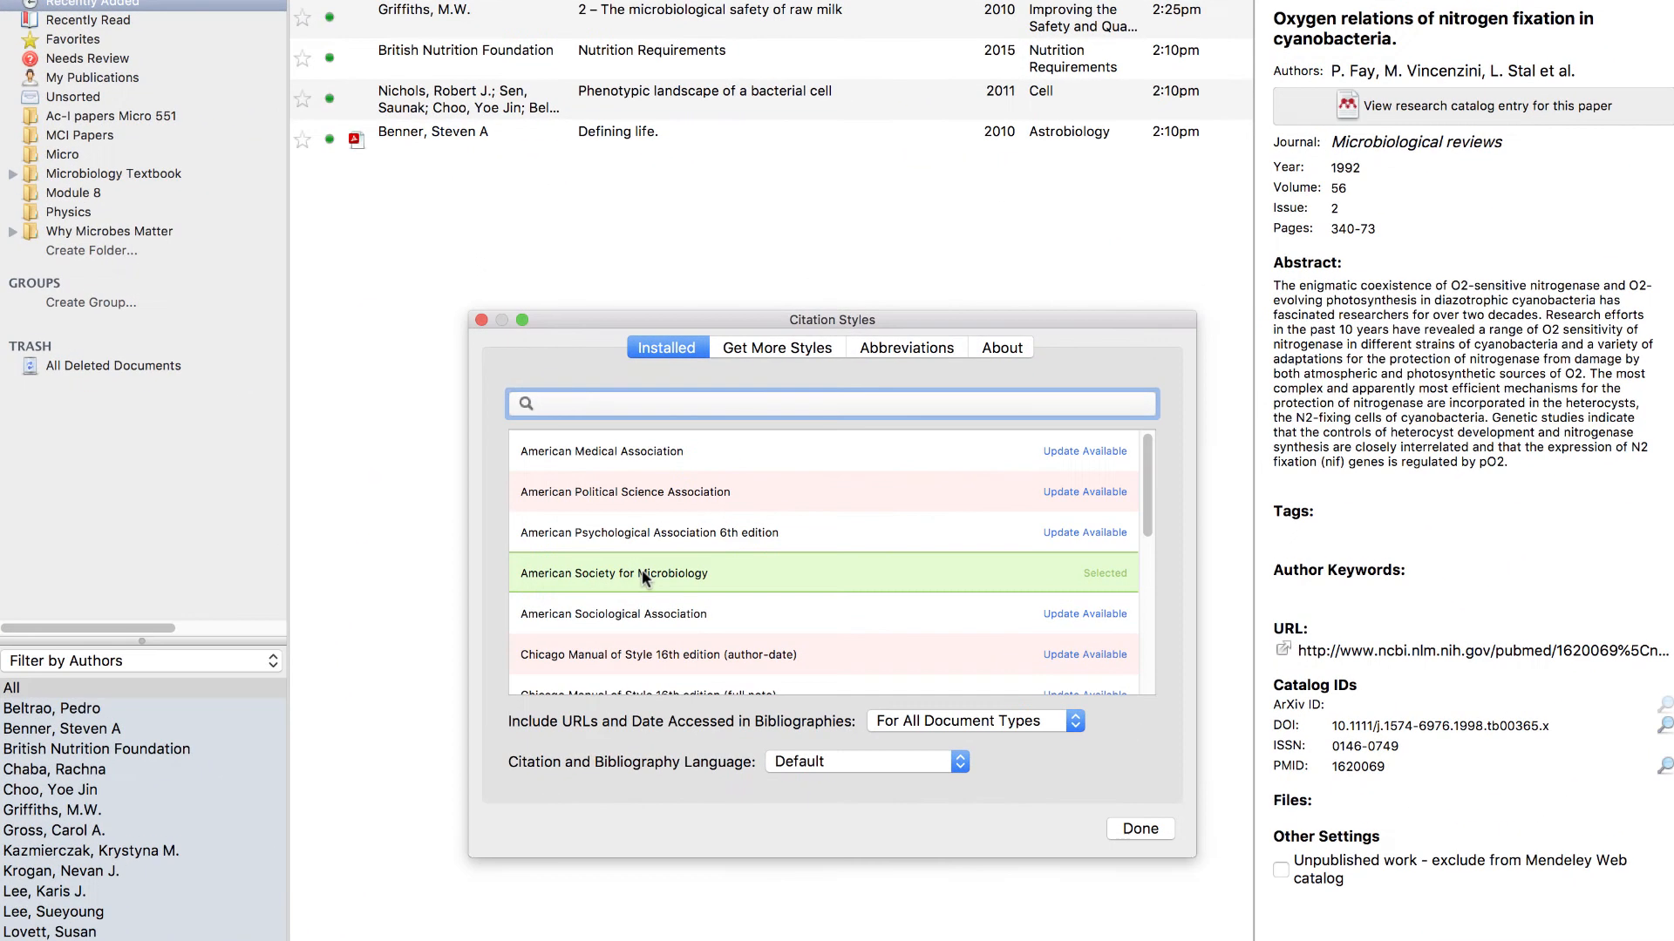
pyautogui.click(642, 573)
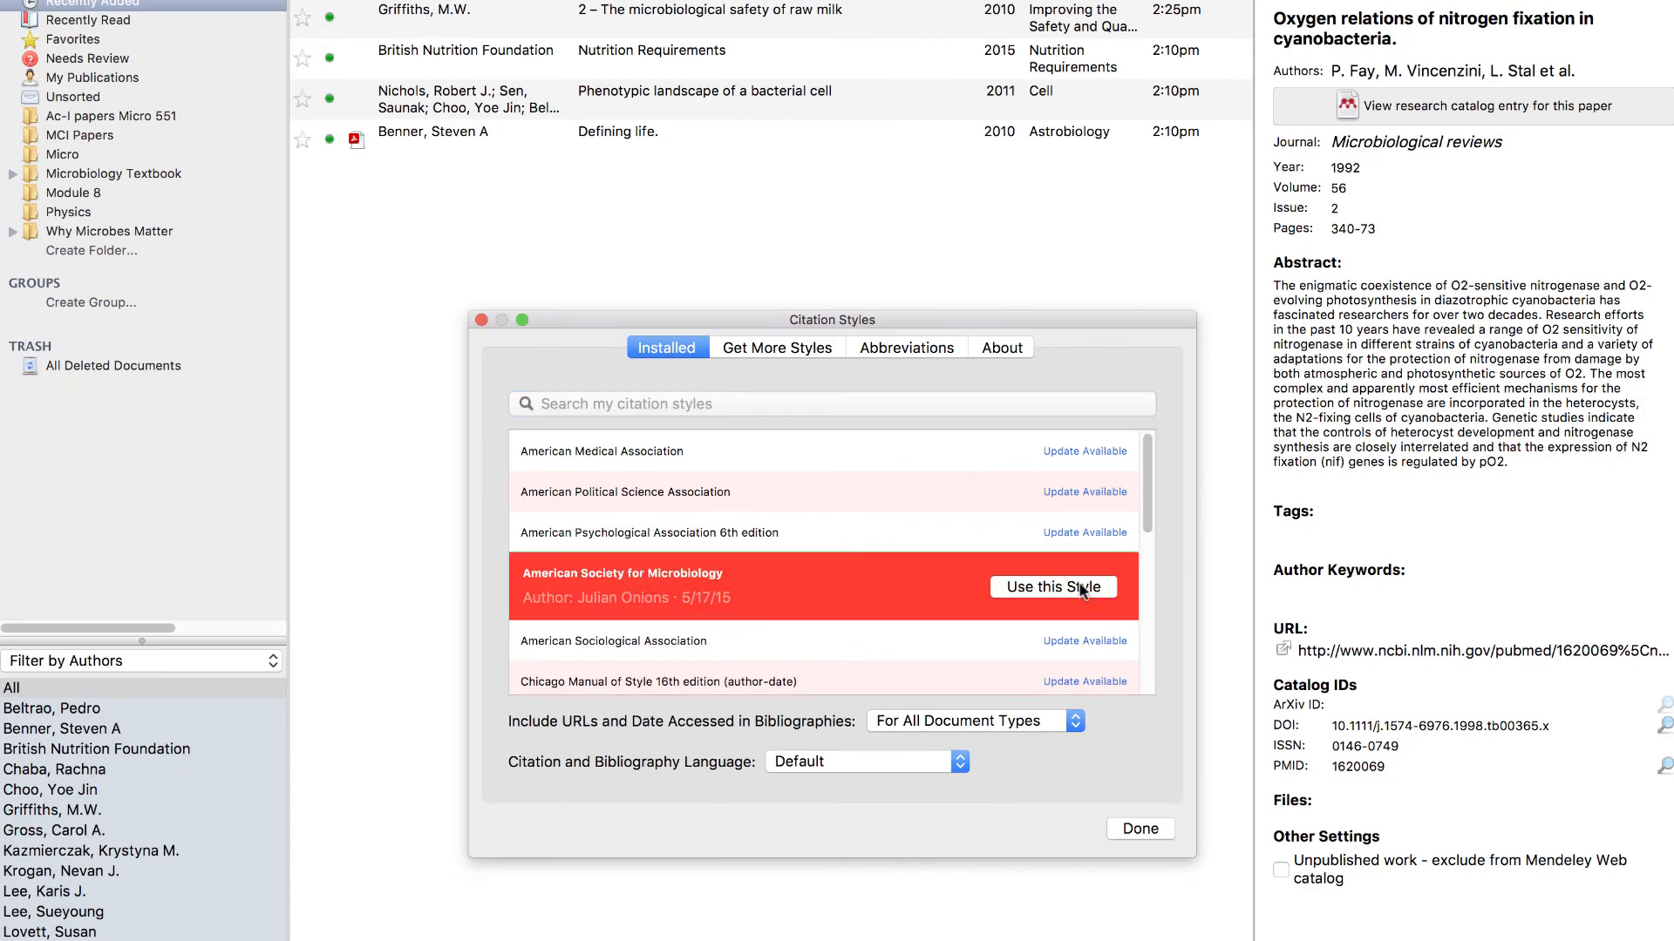
pyautogui.click(1011, 586)
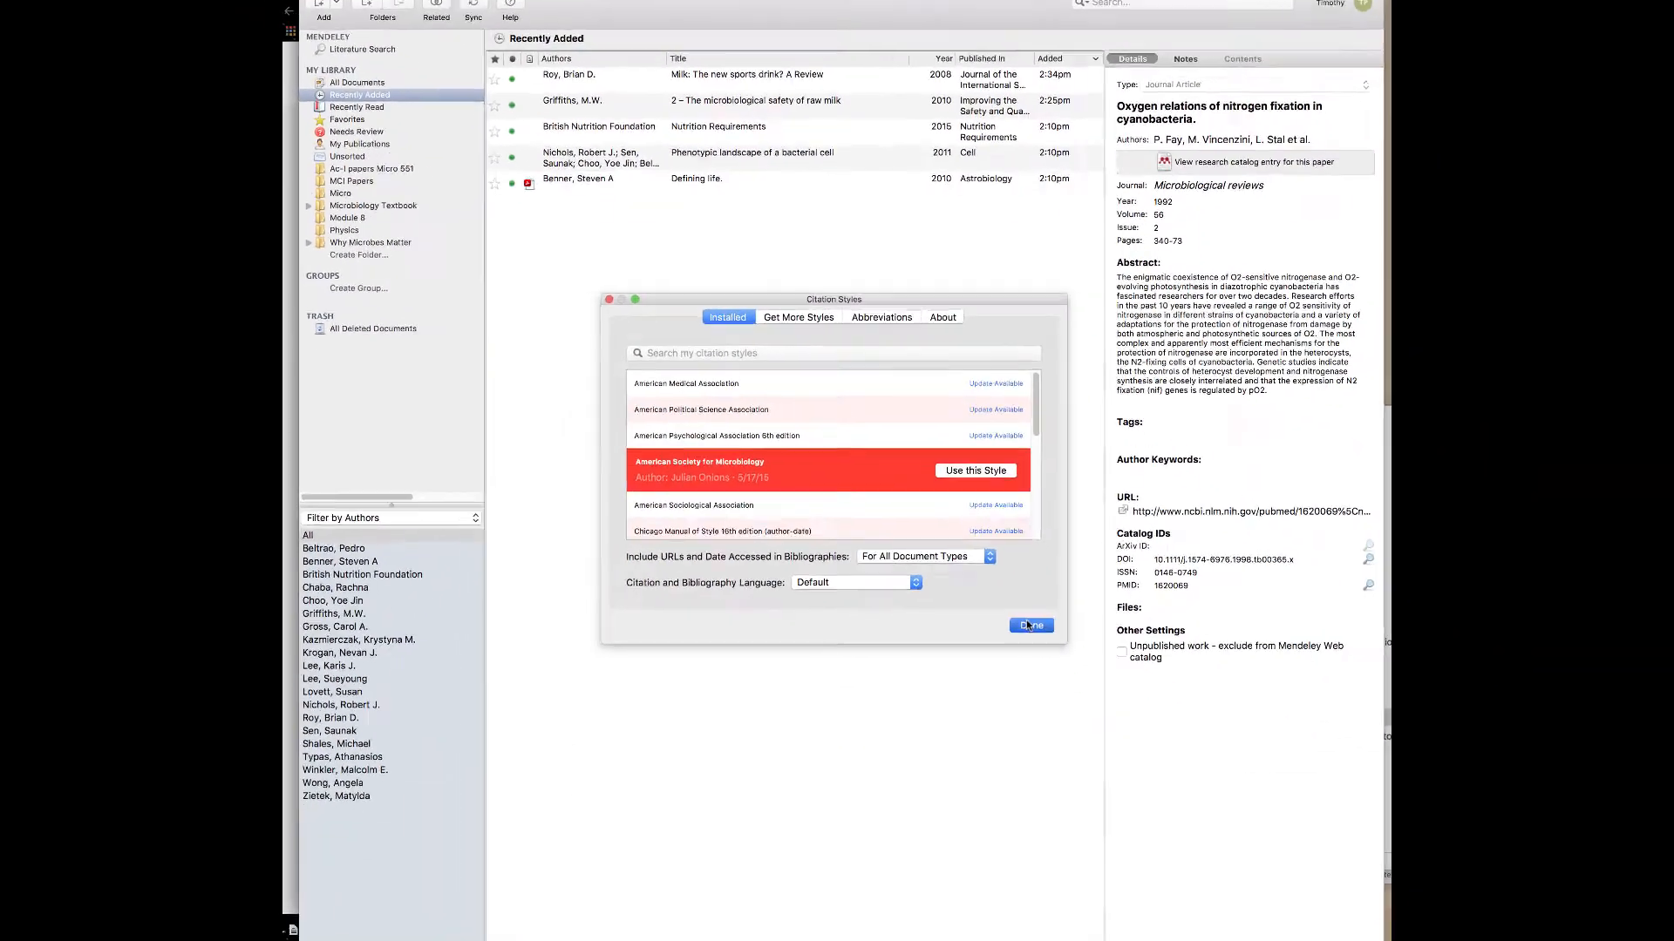
pyautogui.click(1118, 796)
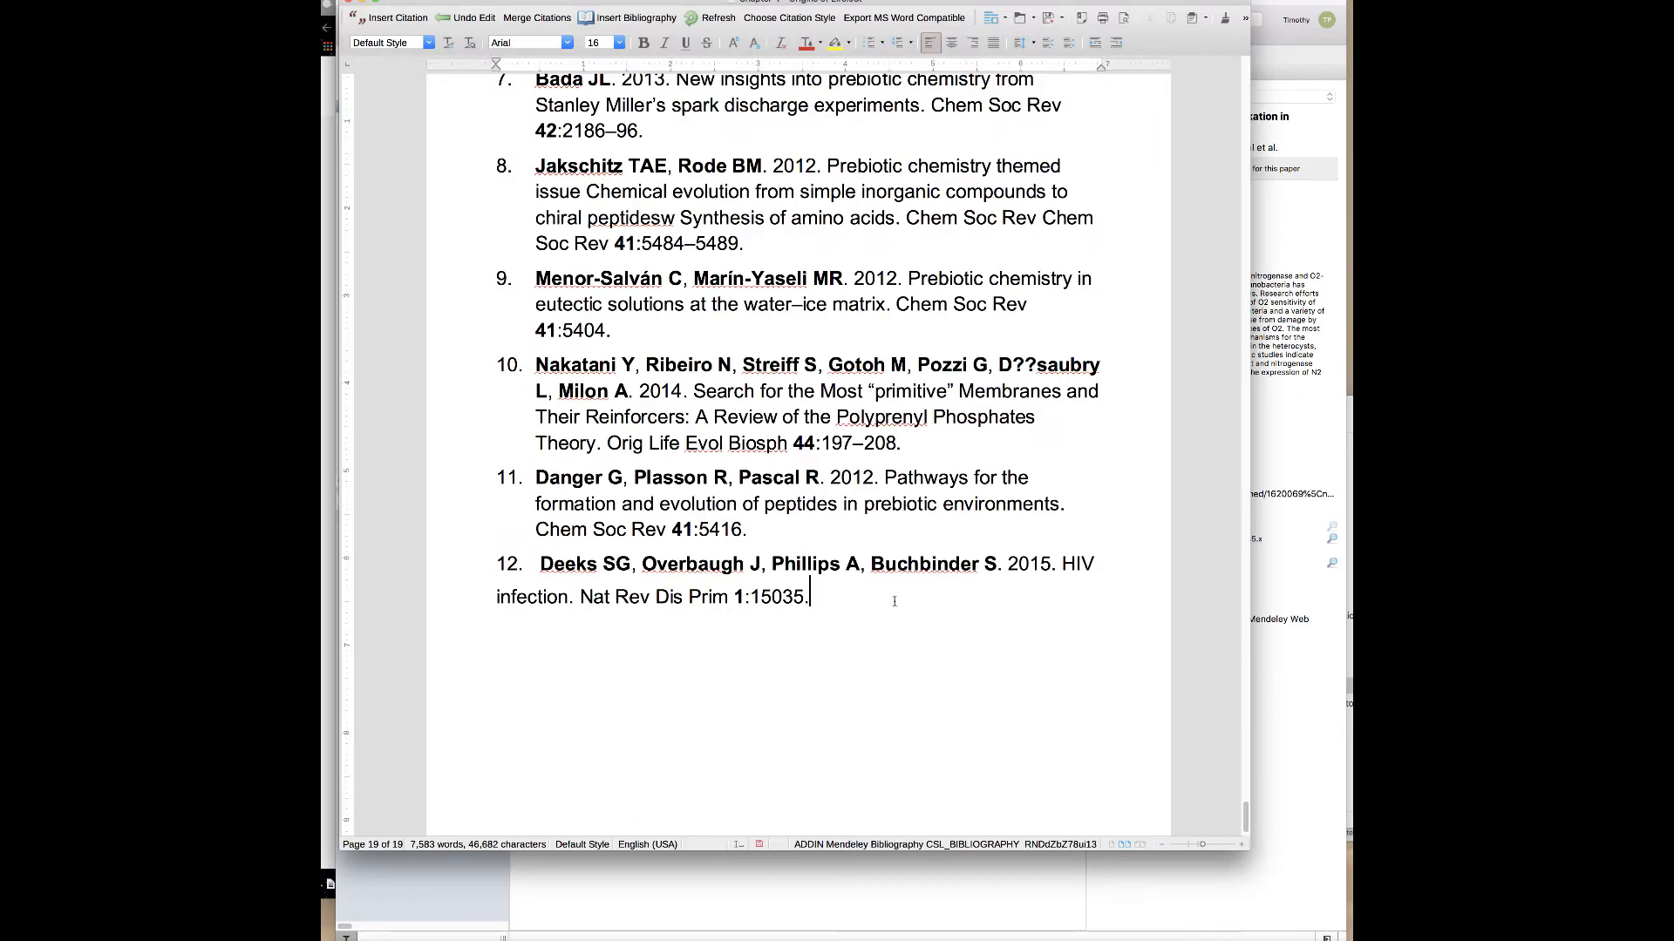
# Look over the bibliography entries under the "Citations" heading and the pages just before it.
pyautogui.scroll(-2, 890, 593)
pyautogui.scroll(6, 876, 571)
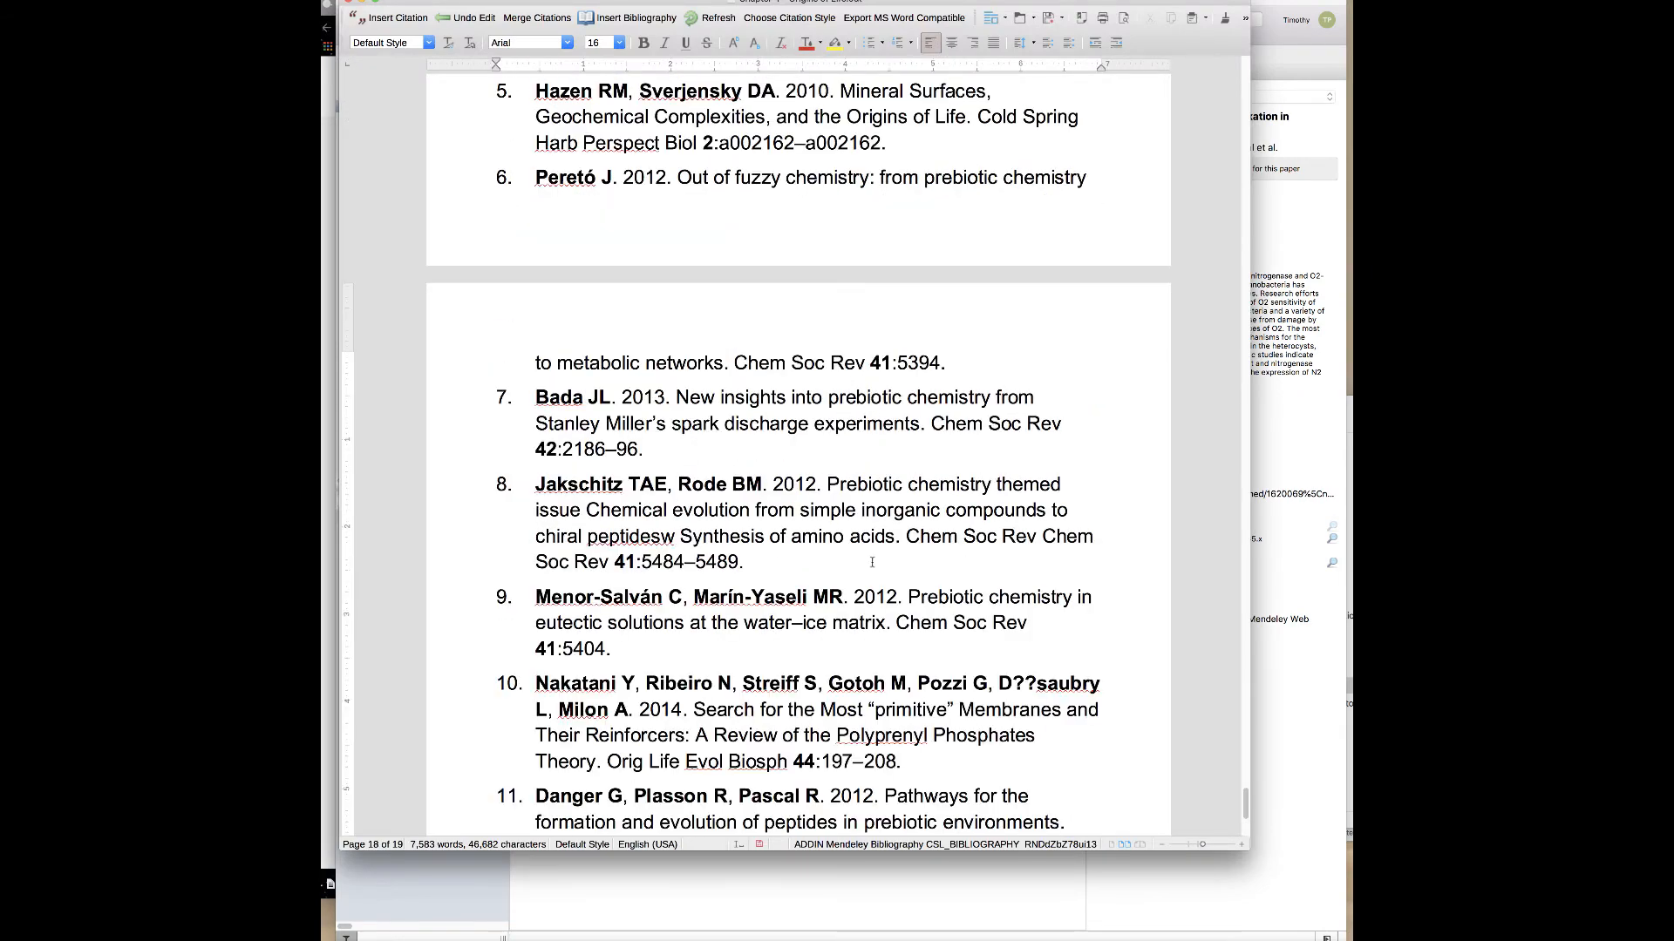
pyautogui.scroll(10, 872, 562)
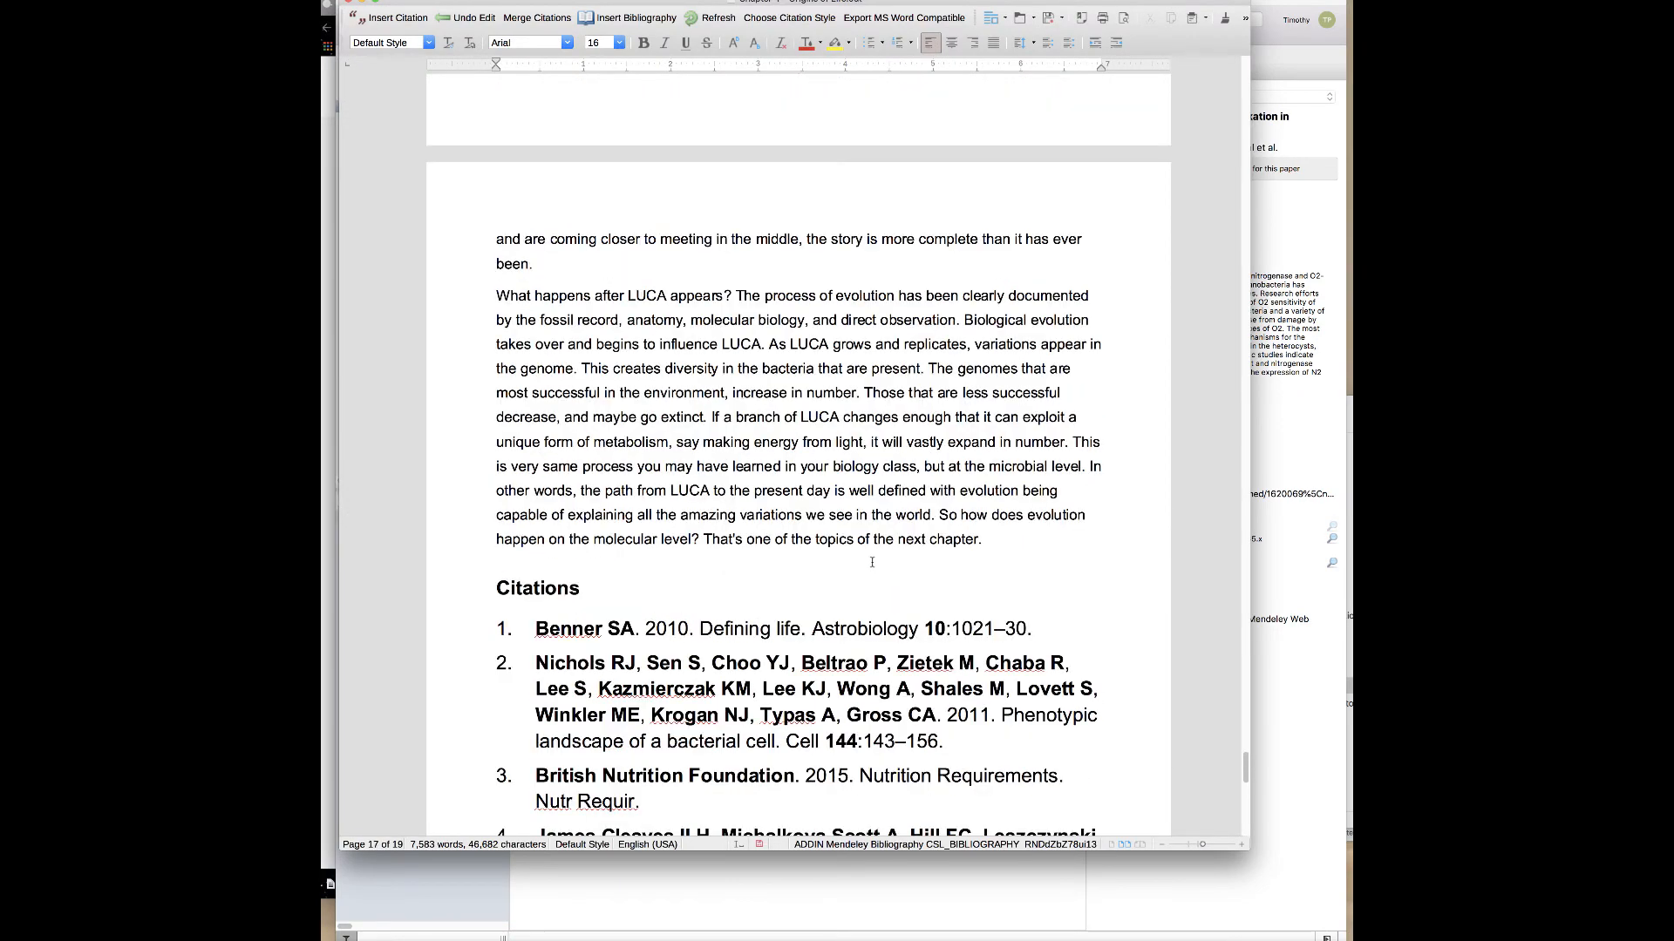
pyautogui.press('super+z')
pyautogui.press('super+z')
pyautogui.press('super+z')
pyautogui.press('super+z')
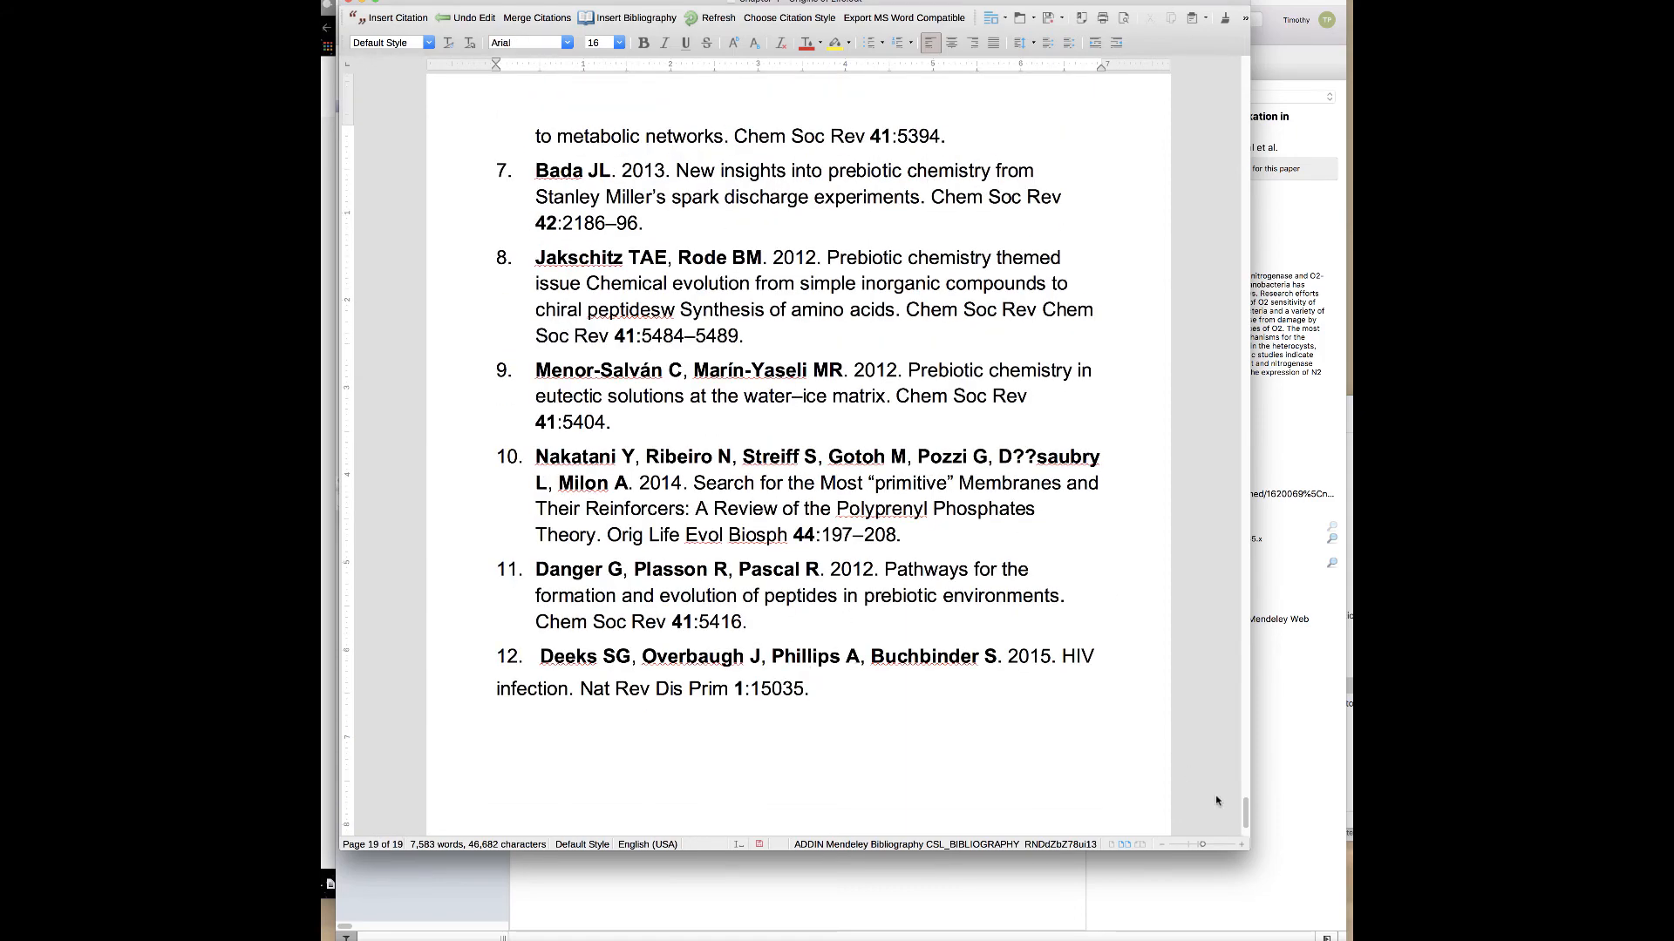
pyautogui.scroll(8, 1248, 761)
pyautogui.scroll(10, 1247, 761)
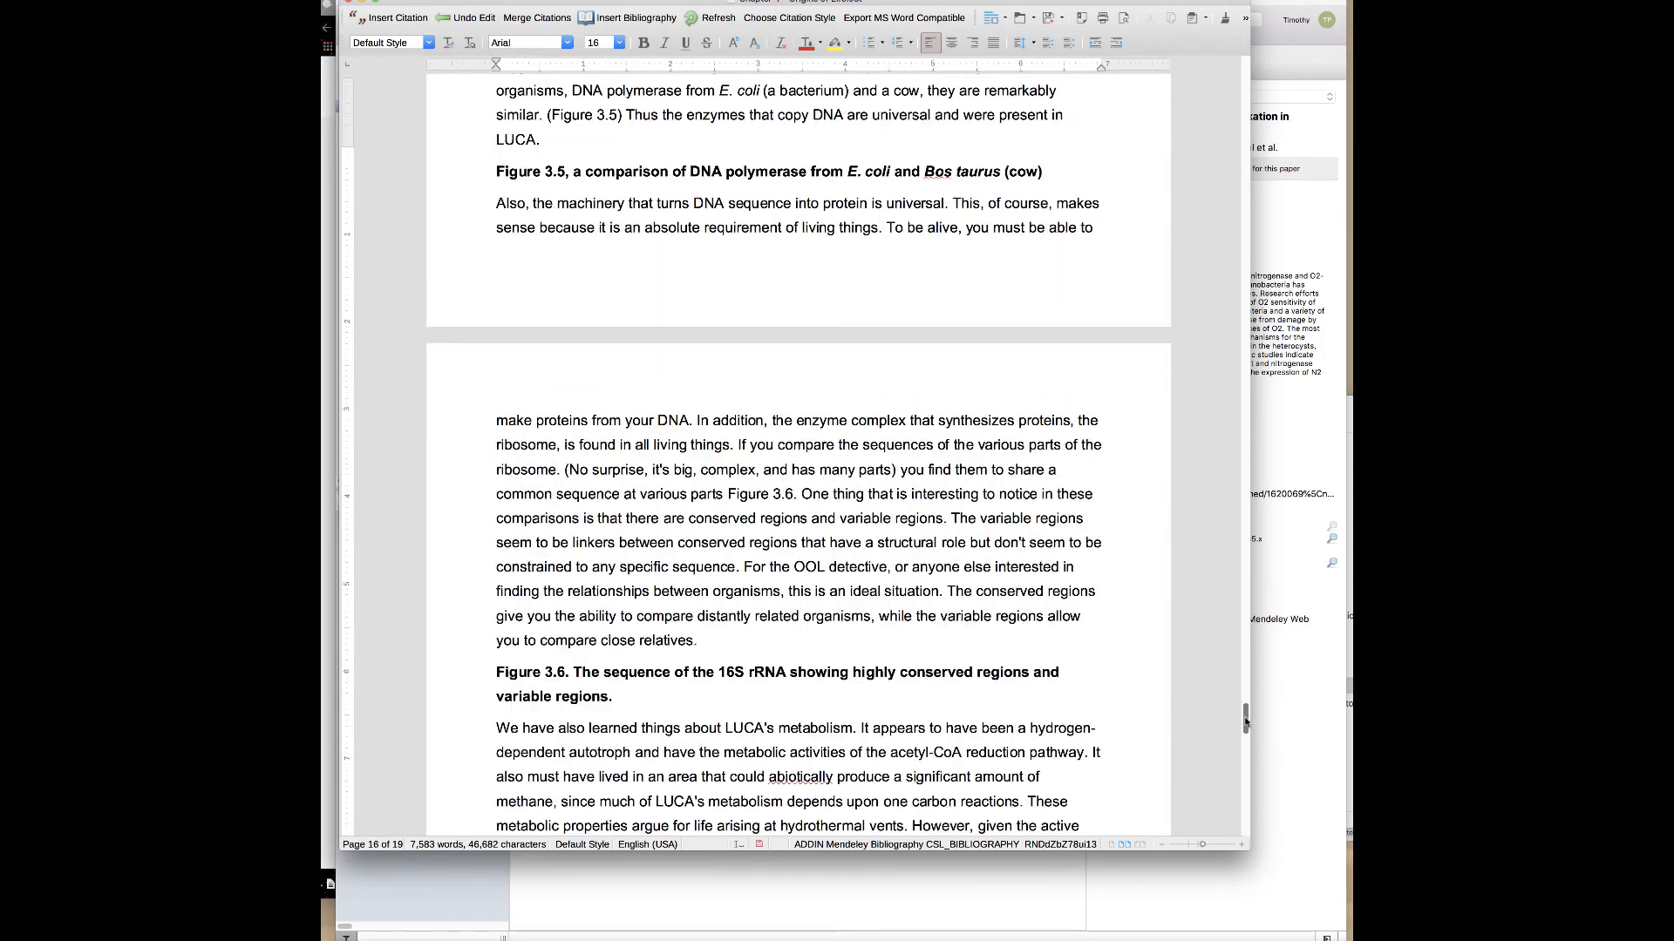
pyautogui.scroll(-5, 1247, 761)
pyautogui.scroll(-7, 1244, 761)
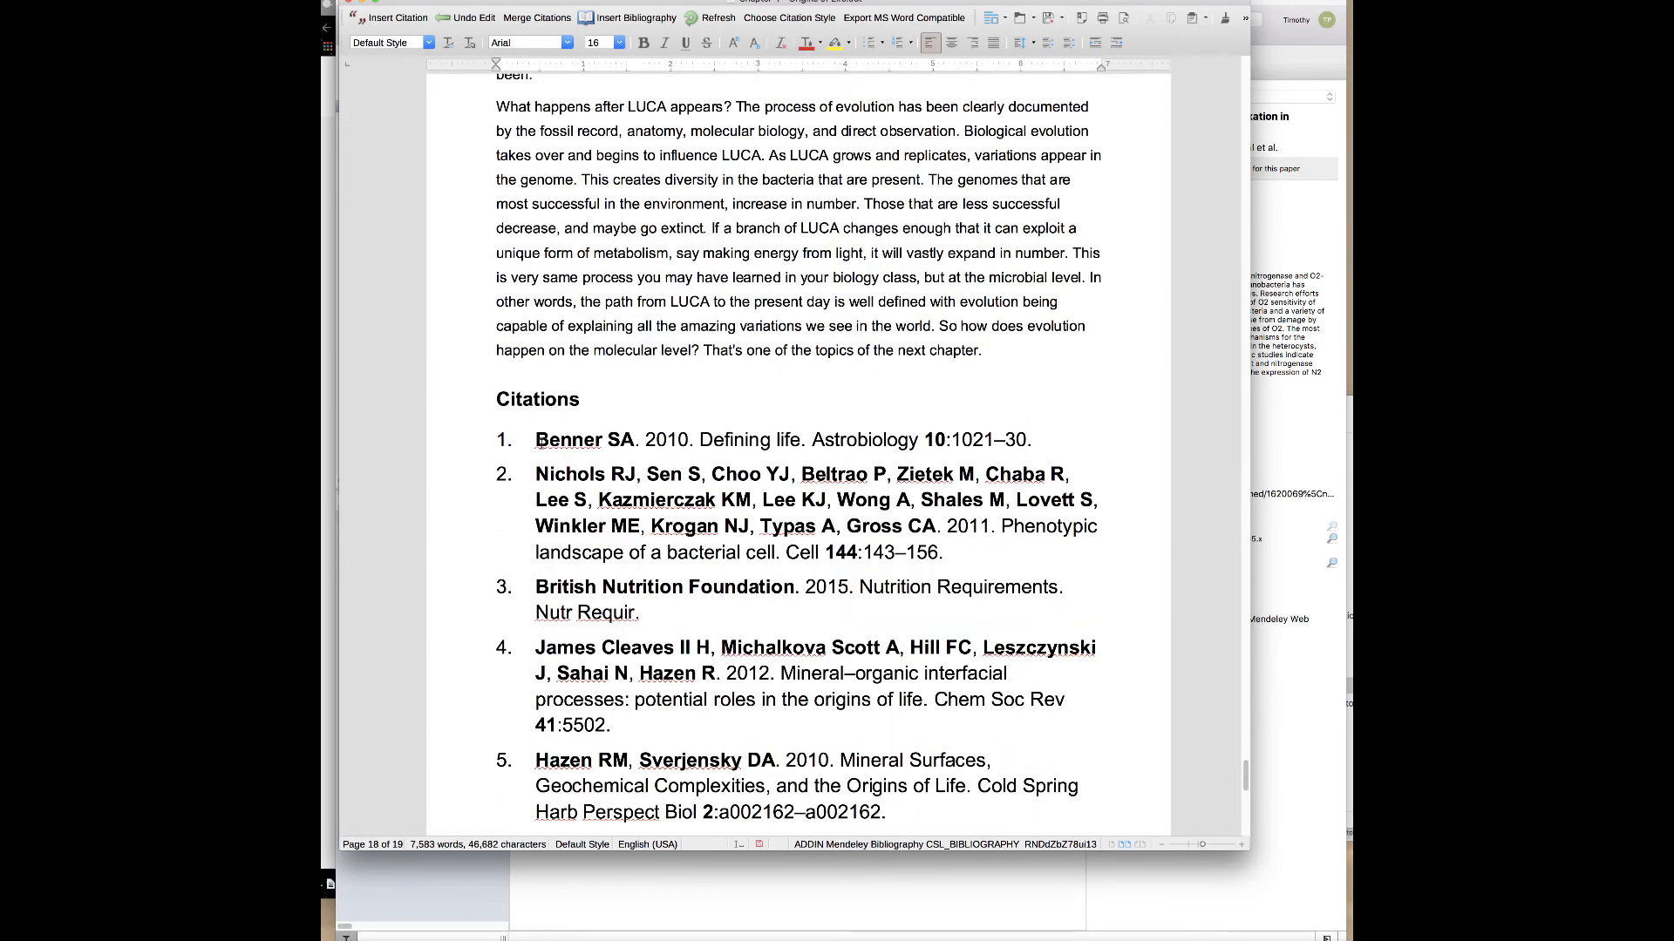
# Select the whole bibliography under the "Citations" heading and set its font size to 10.
pyautogui.click(534, 444)
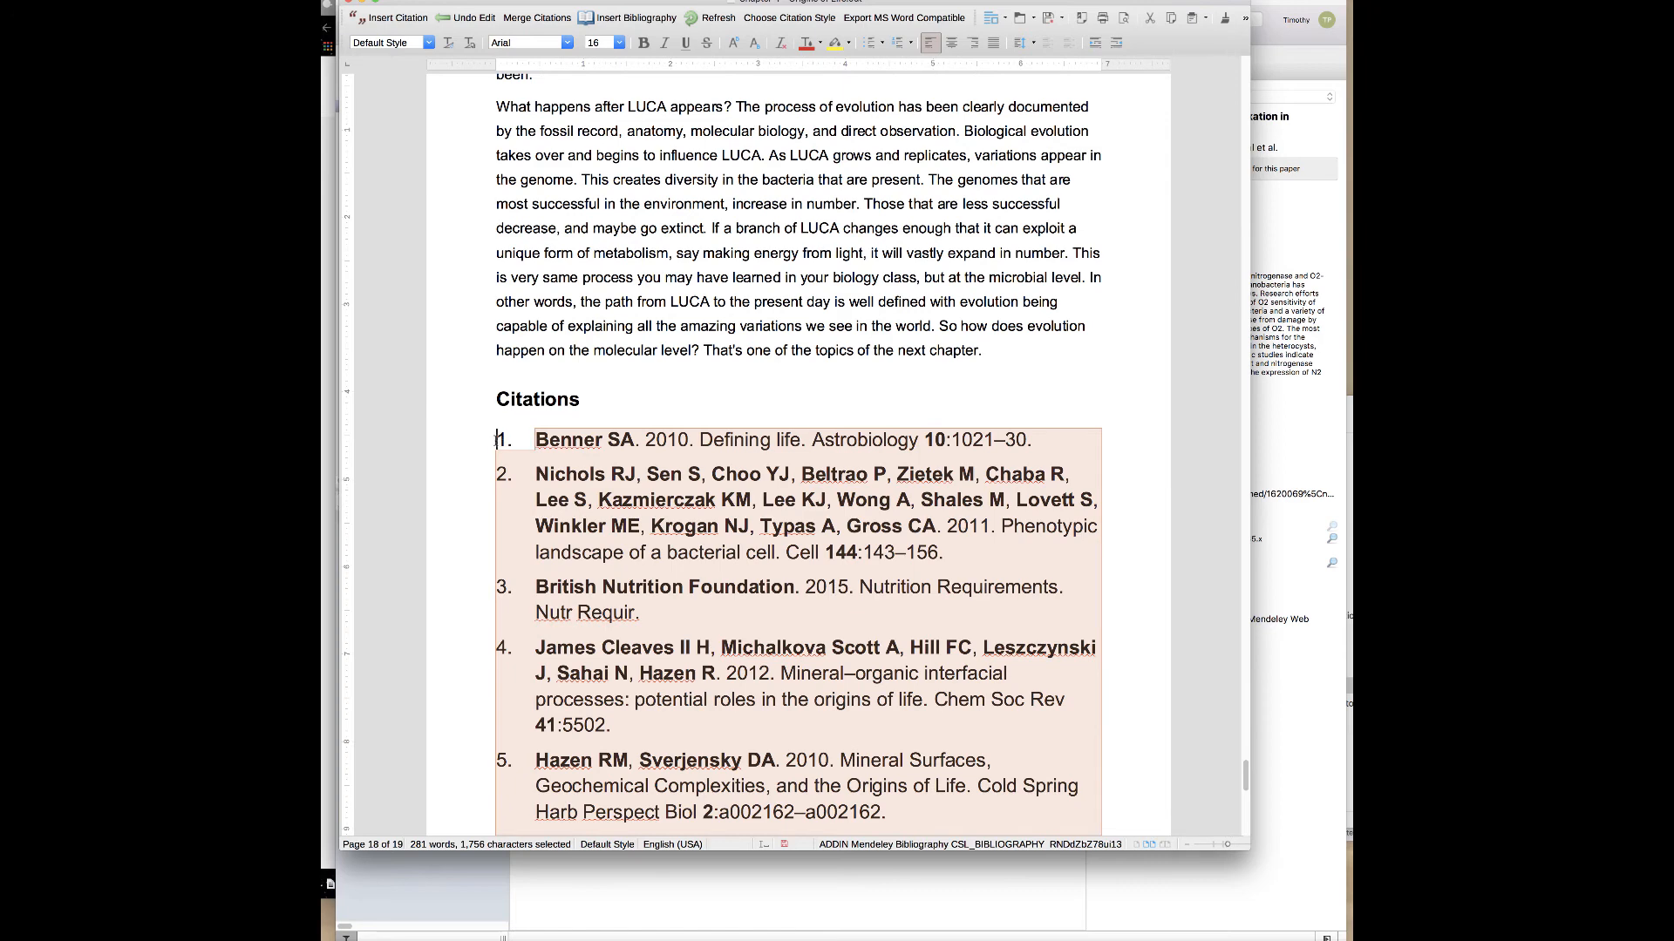
pyautogui.keyDown('shift'); pyautogui.click(496, 440); pyautogui.keyUp('shift')
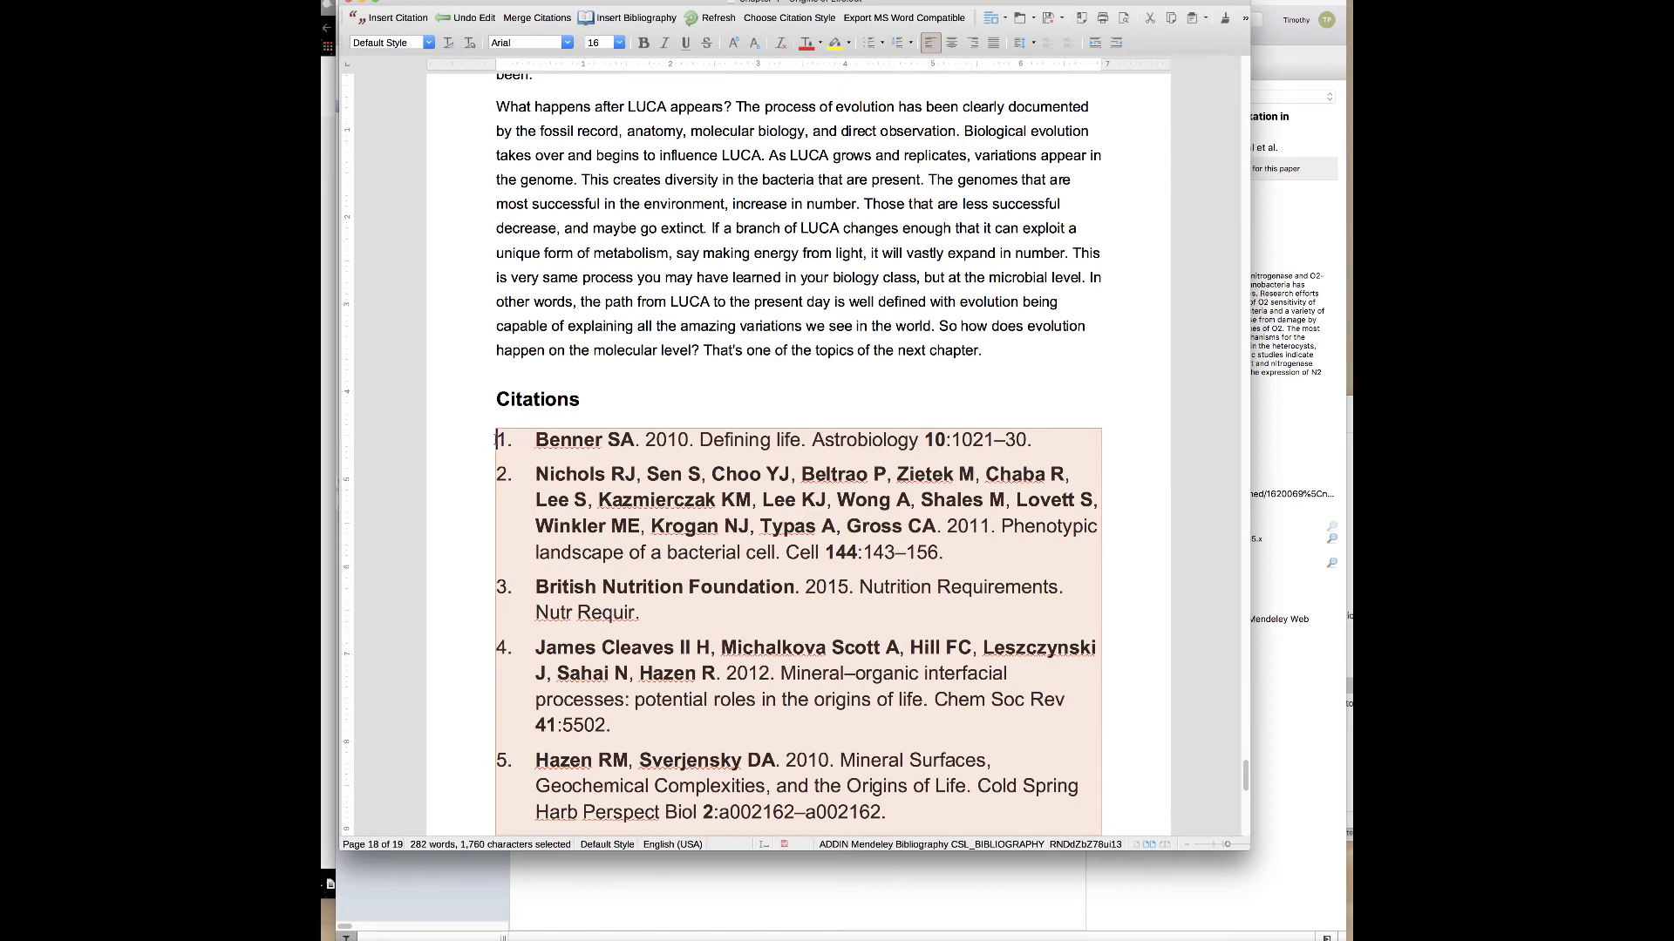
pyautogui.click(619, 42)
pyautogui.click(592, 56)
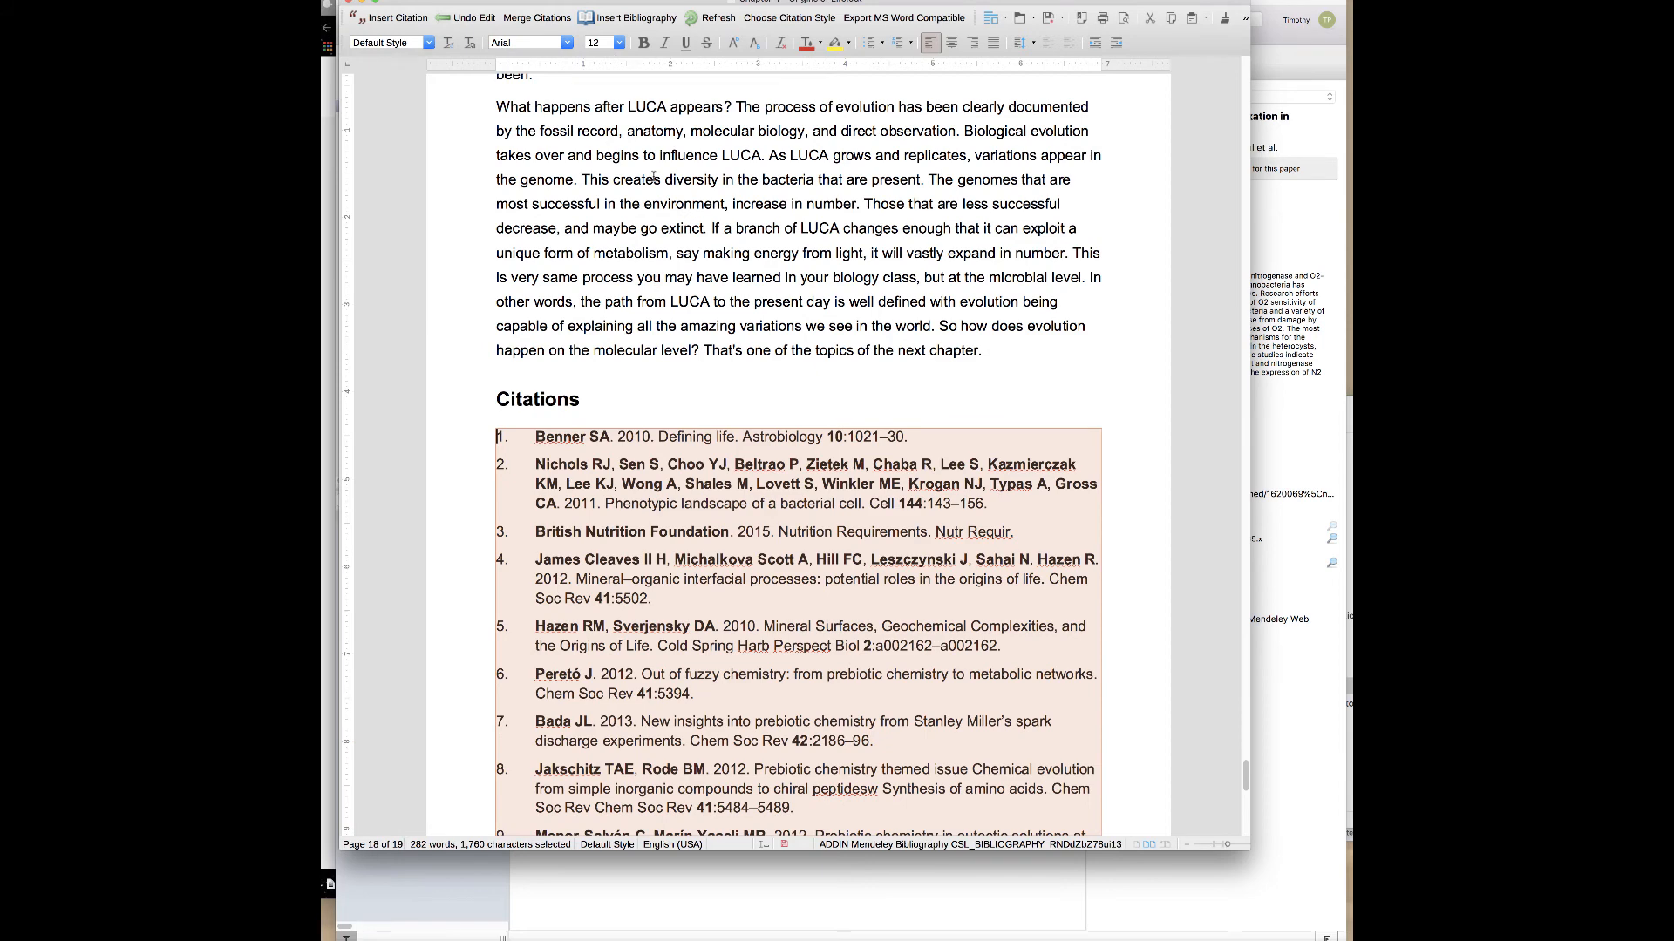
pyautogui.click(619, 43)
pyautogui.click(616, 68)
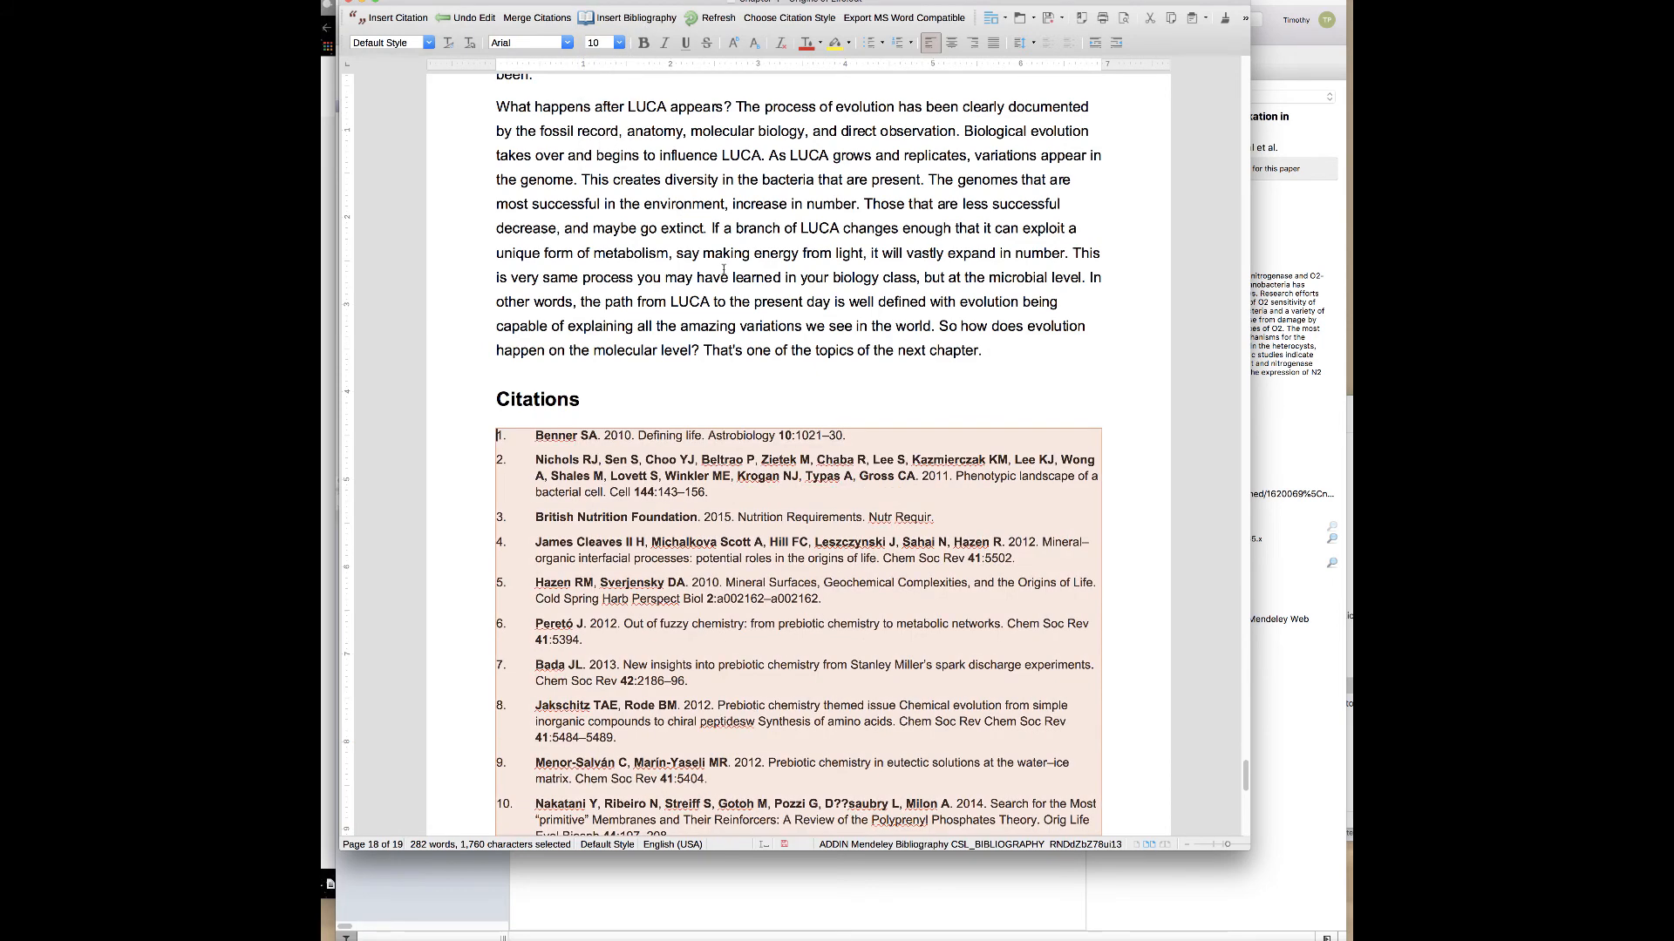
pyautogui.click(787, 302)
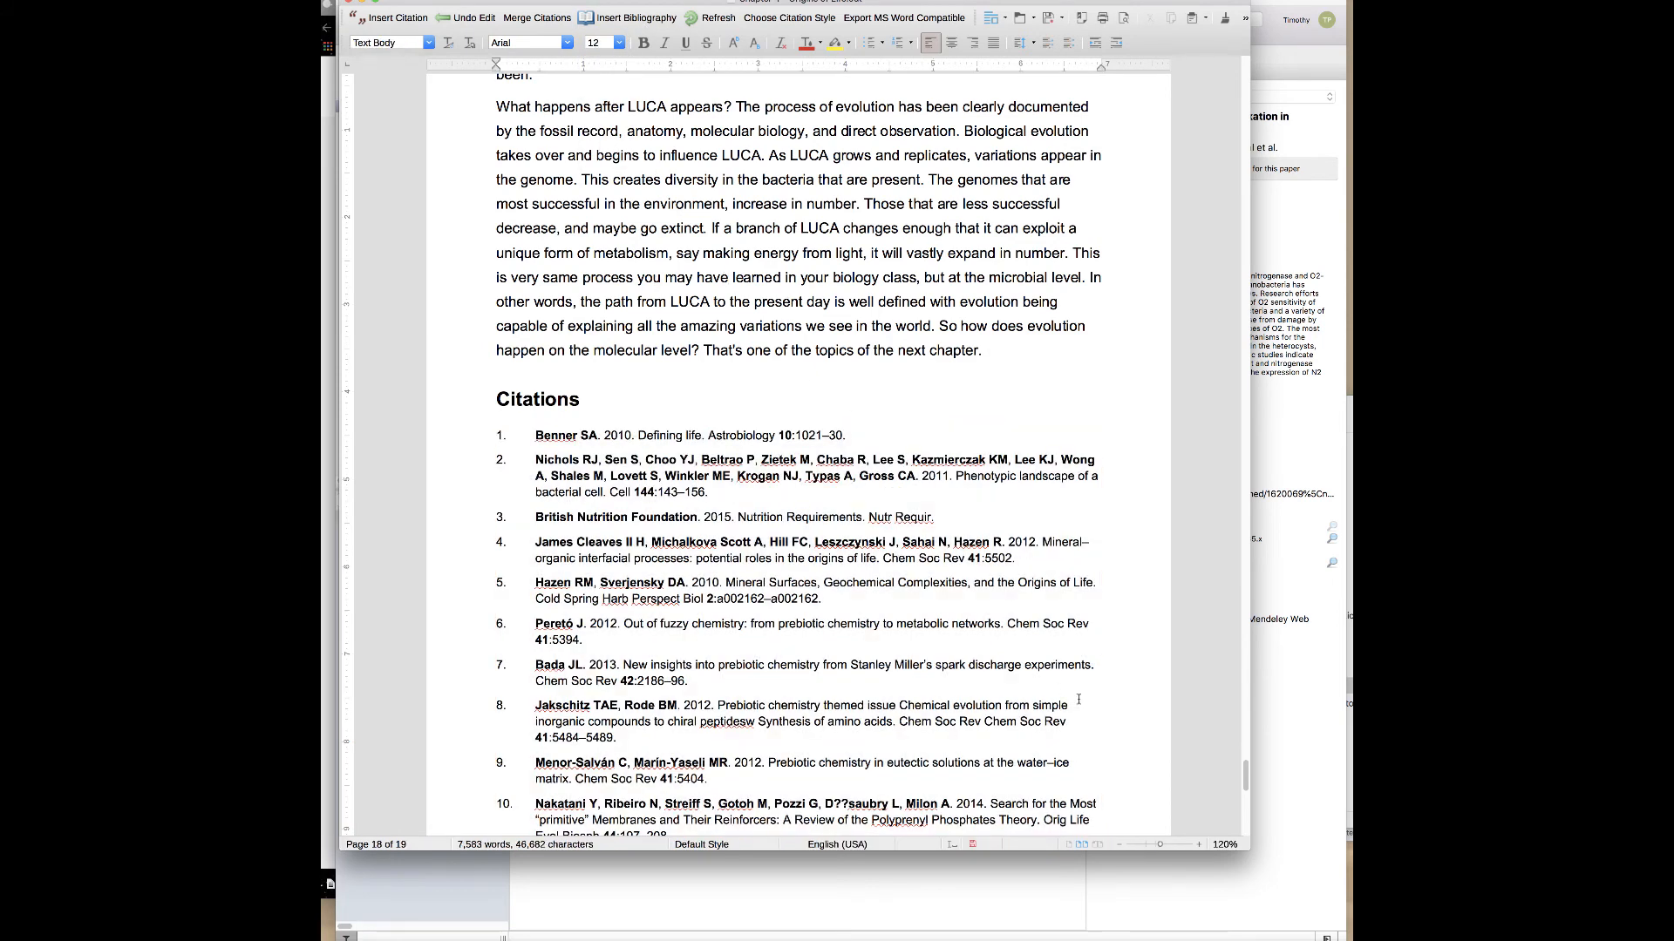
# Find the opening paragraph of "Linking LUCA to Darwin" and remove the extra space after "early Earth".
pyautogui.moveTo(1243, 782); pyautogui.dragTo(1244, 737)
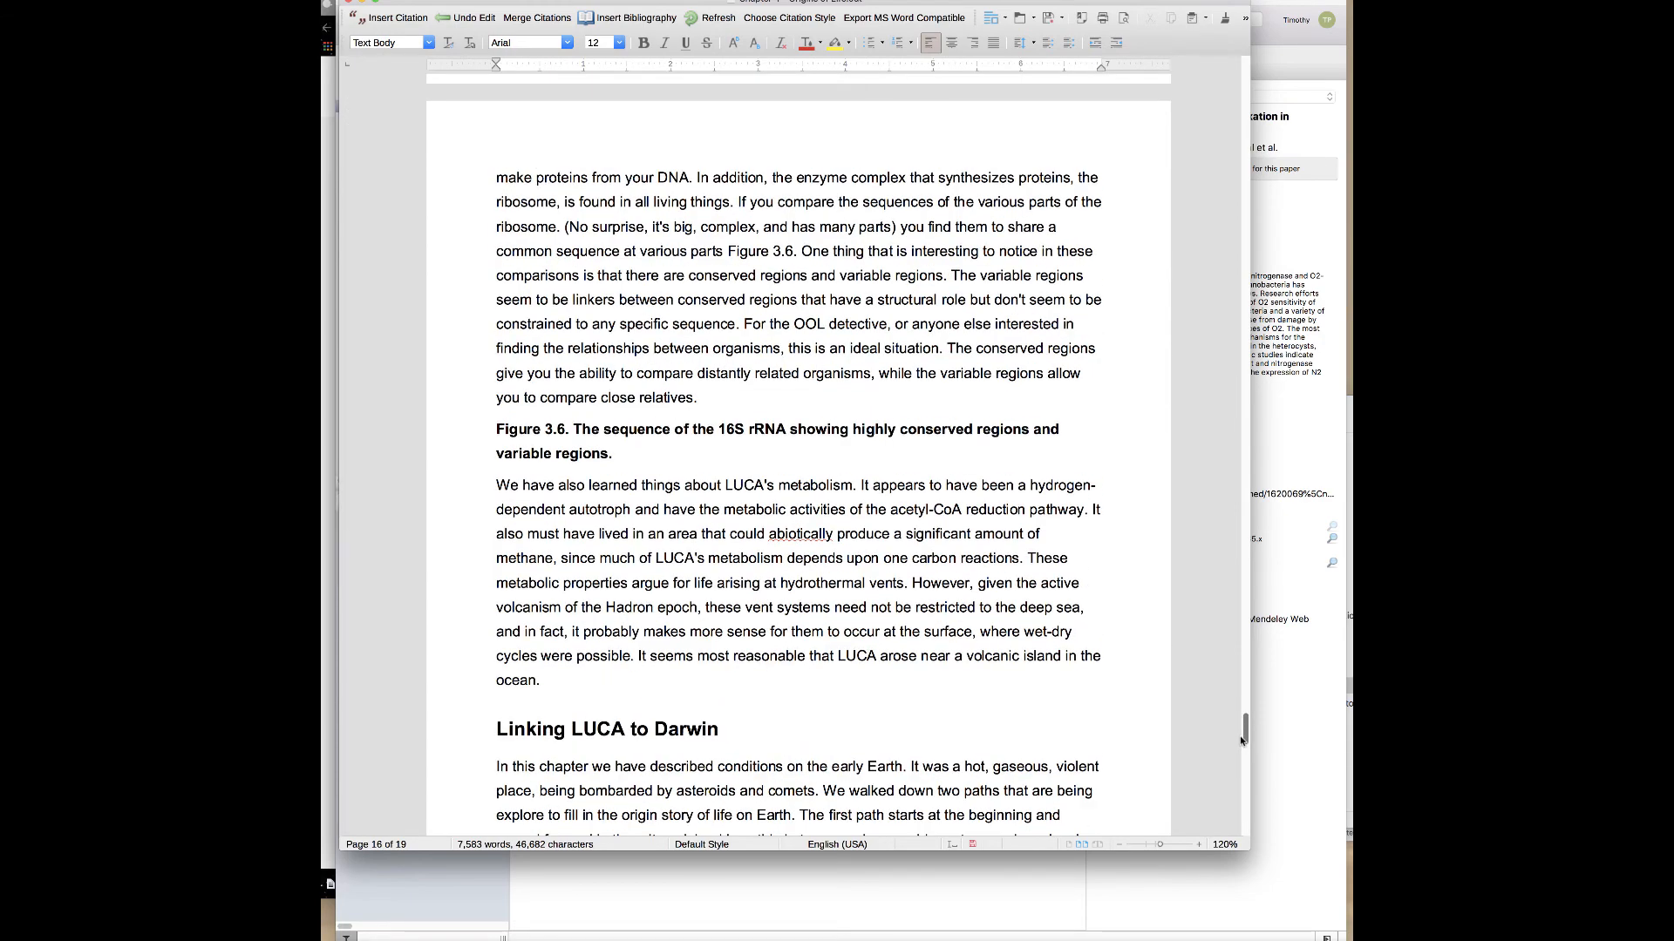
pyautogui.scroll(-5, 1062, 667)
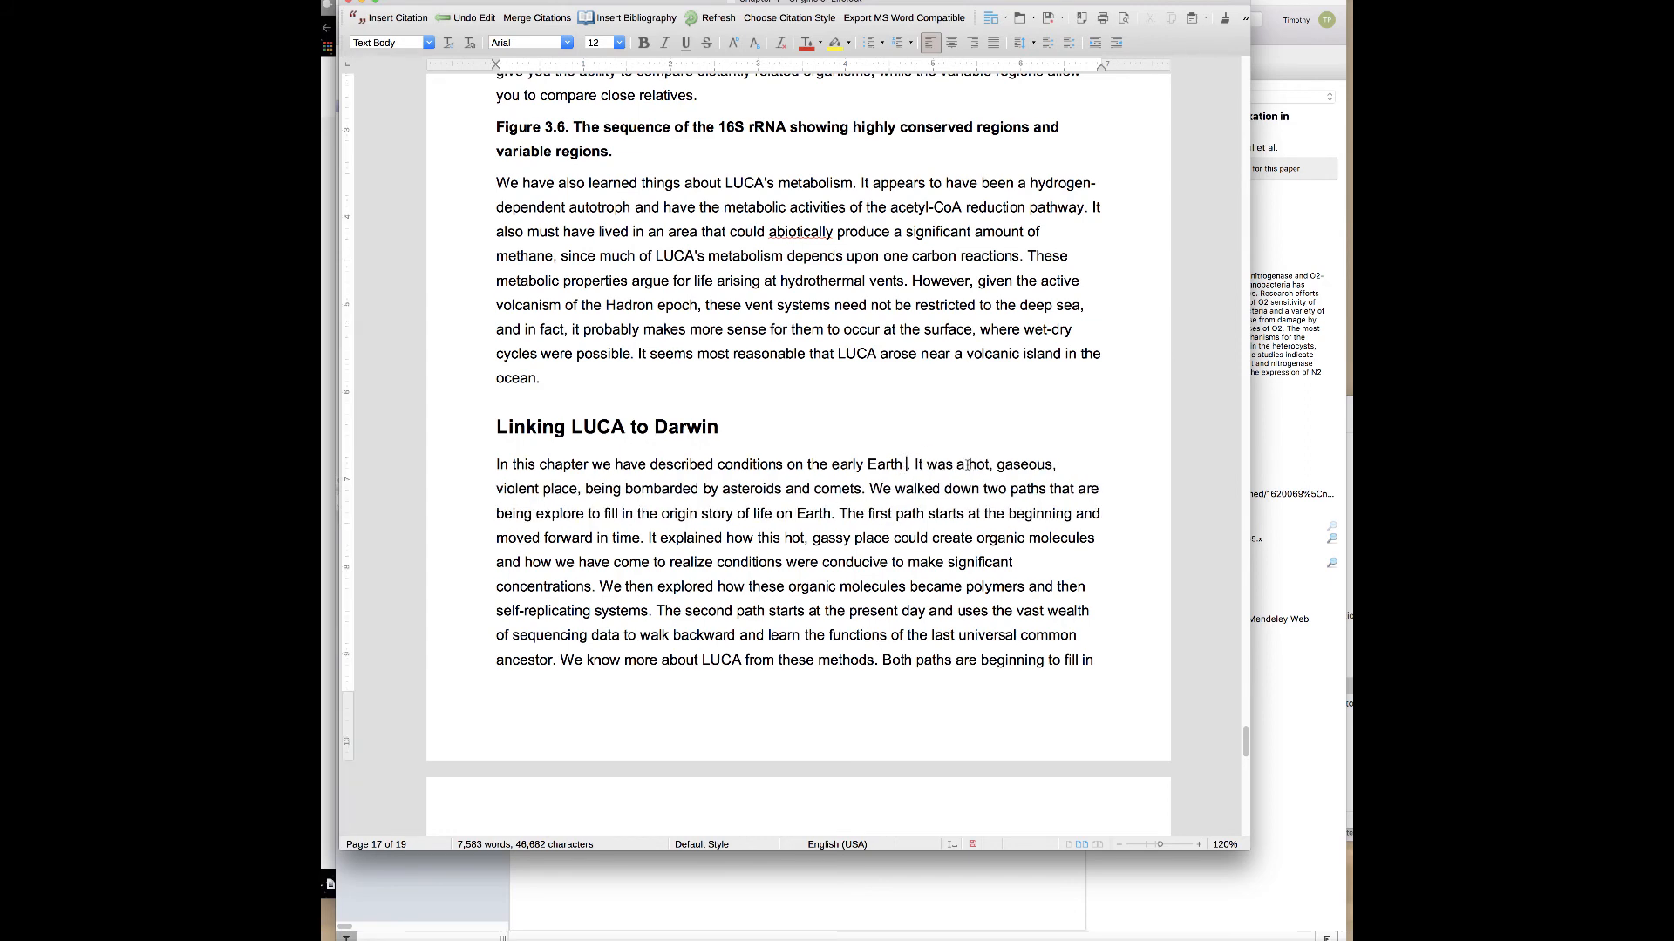
pyautogui.press('super+Tab')
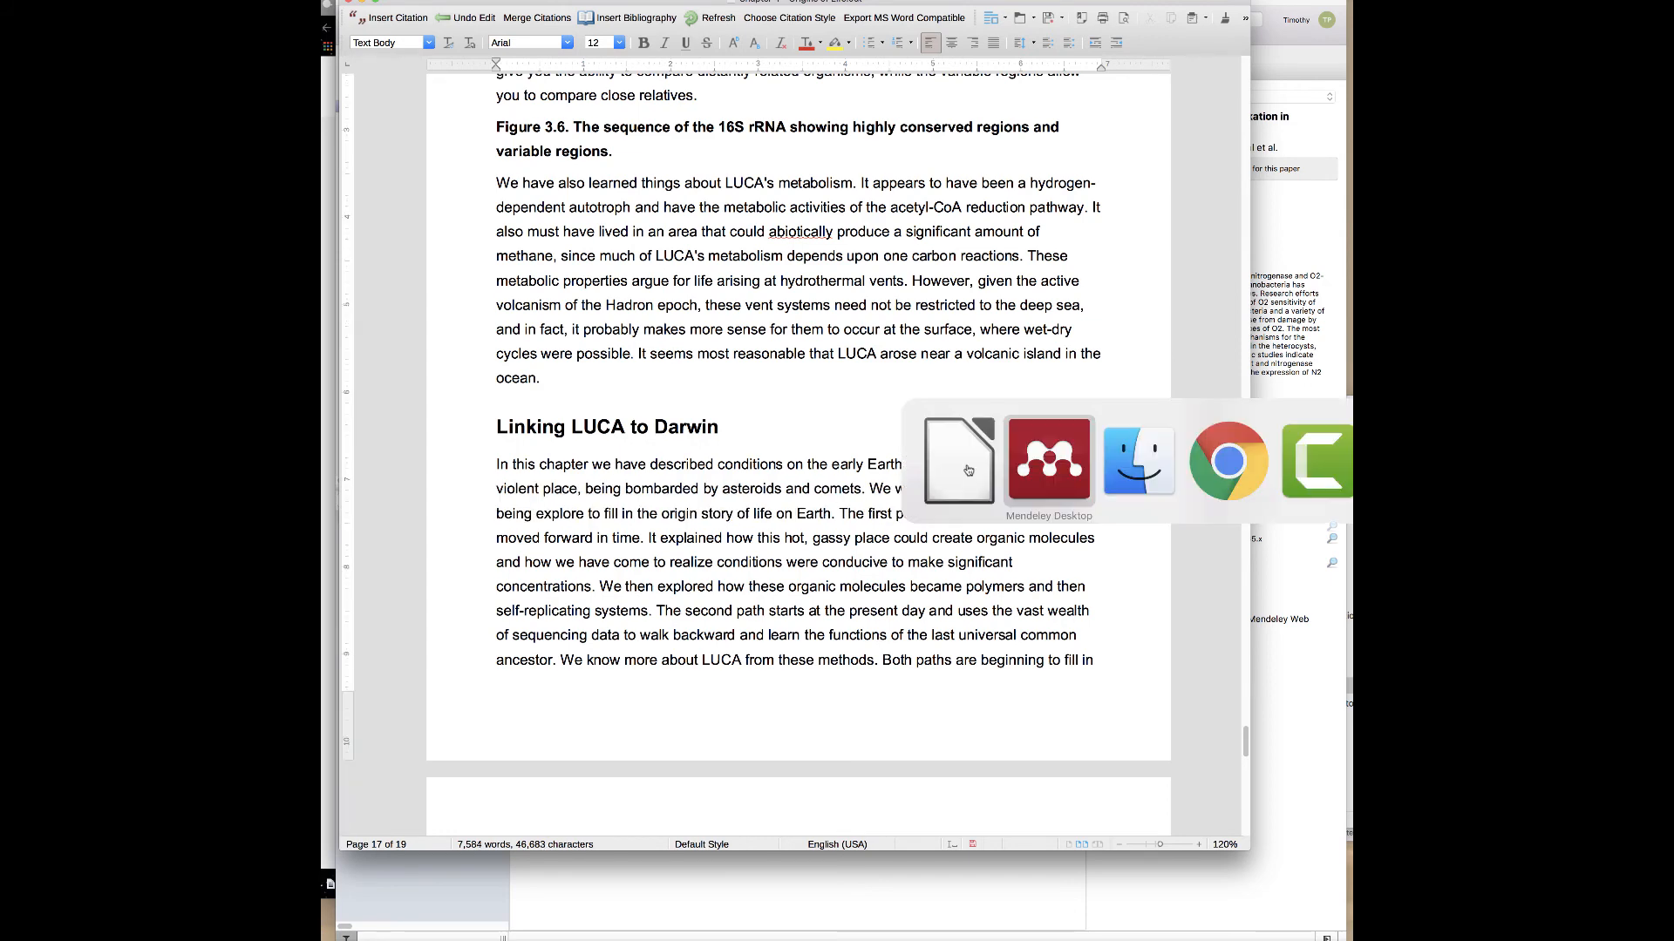
pyautogui.press('super+Tab')
pyautogui.press('BackSpace')
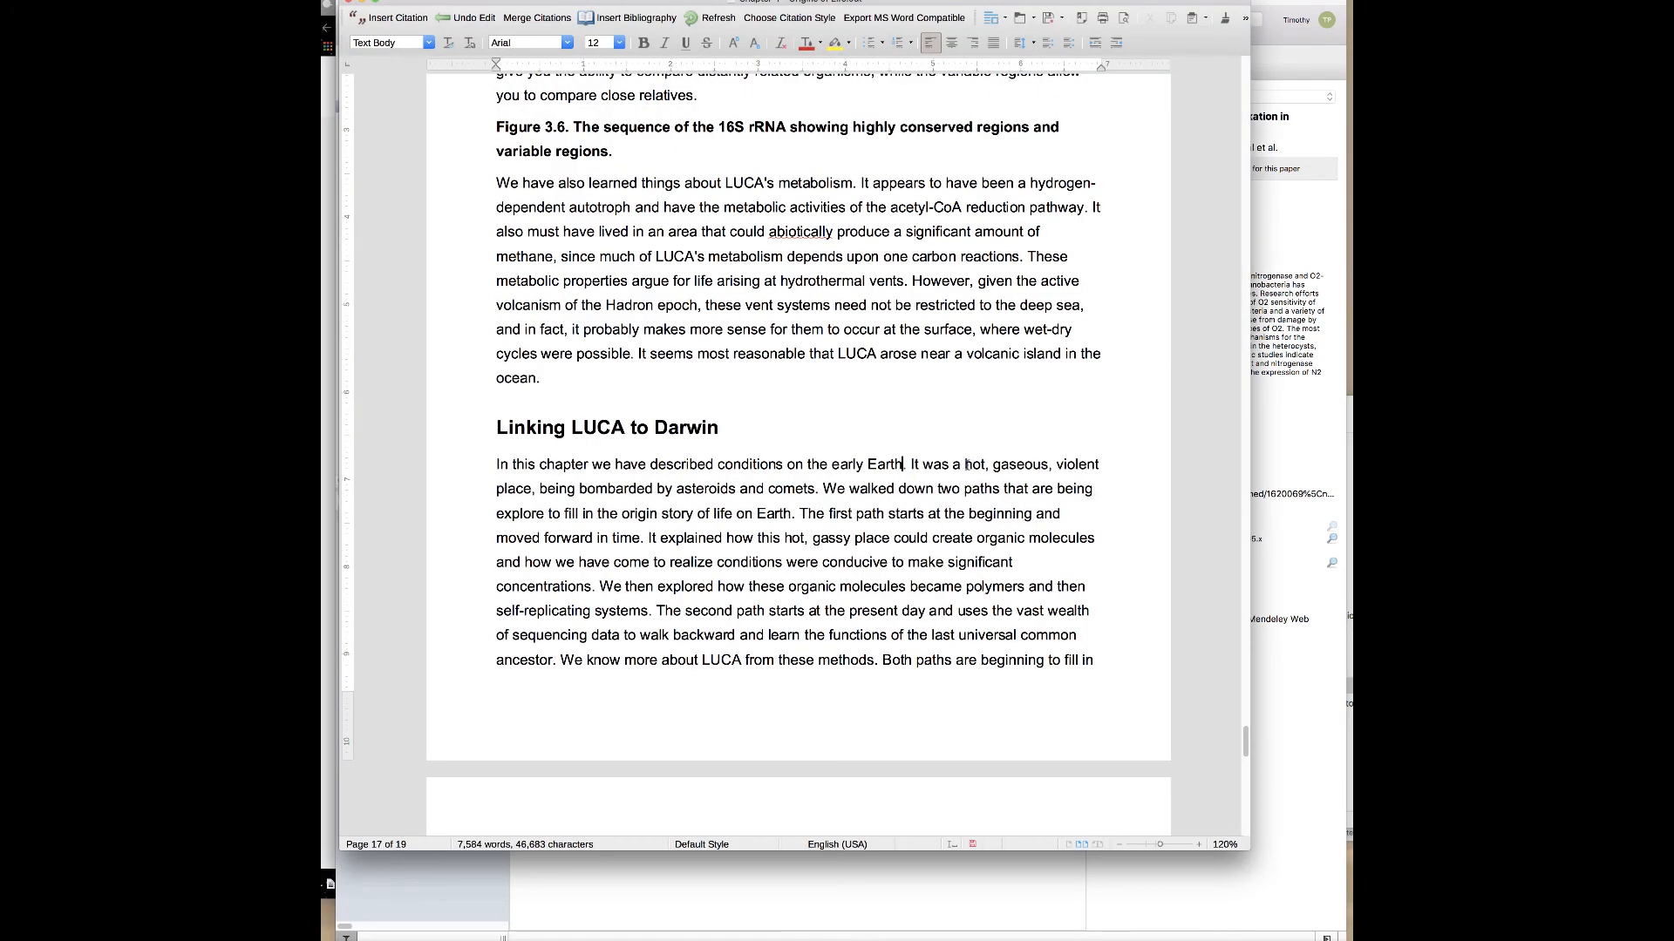
# Insert a citation after "asteroids and comets", using the prebiotic chemistry reference found by searching the library for "asteroid".
pyautogui.click(816, 489)
pyautogui.click(1330, 307)
pyautogui.press('super+a')
pyautogui.press('super+Tab')
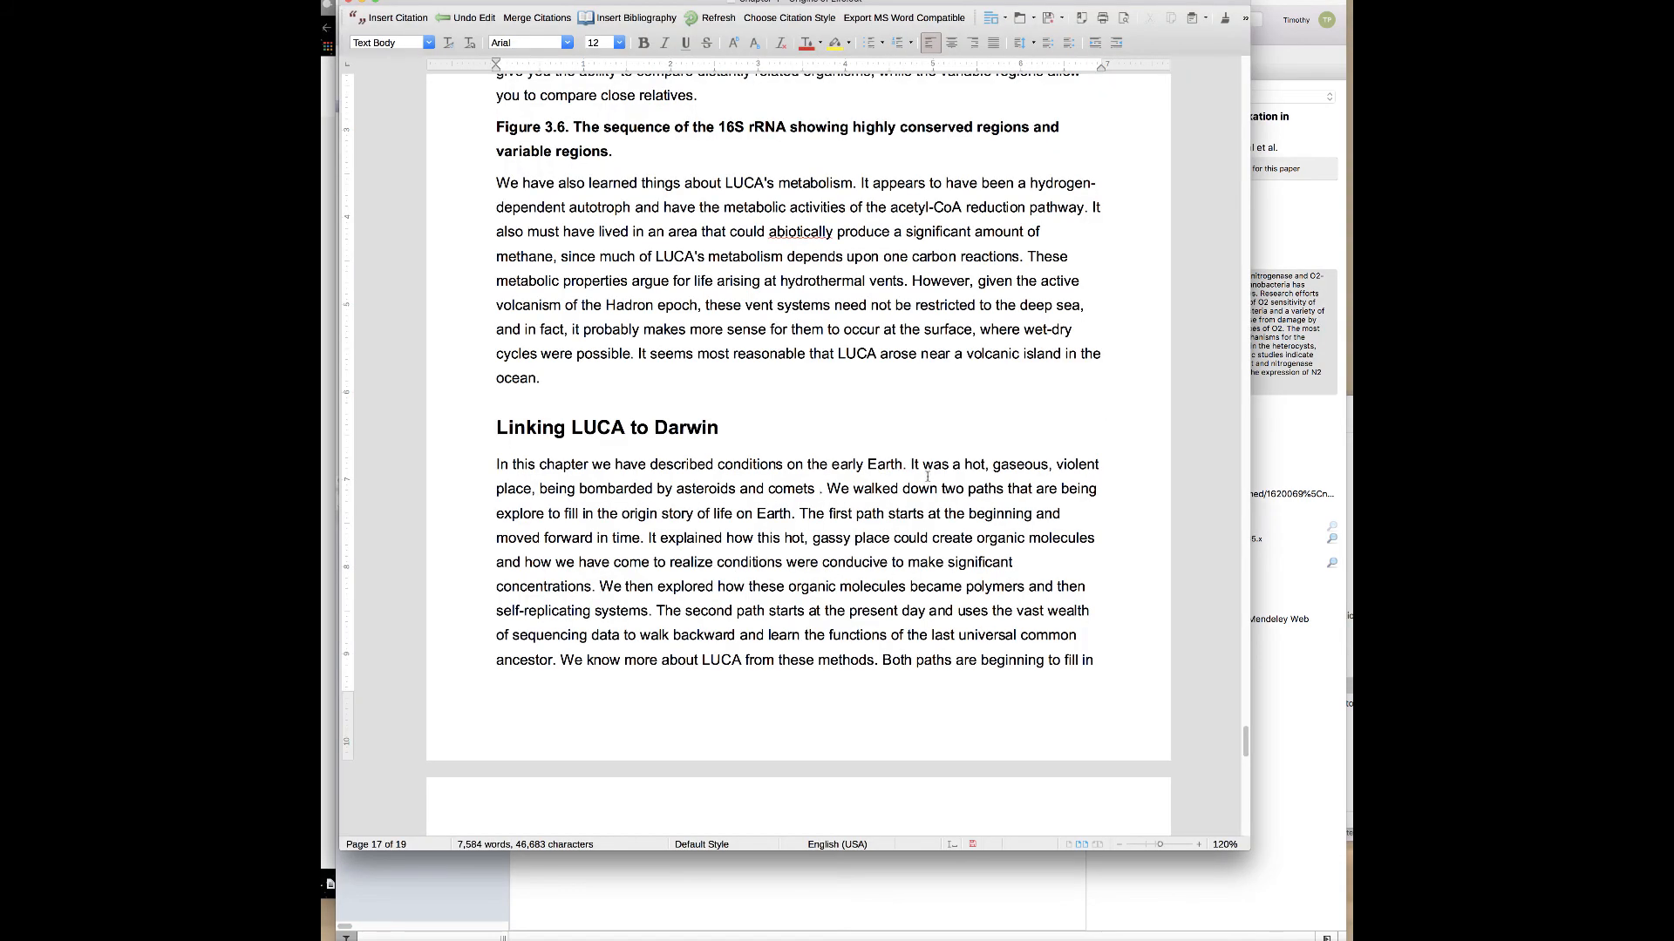
pyautogui.click(399, 19)
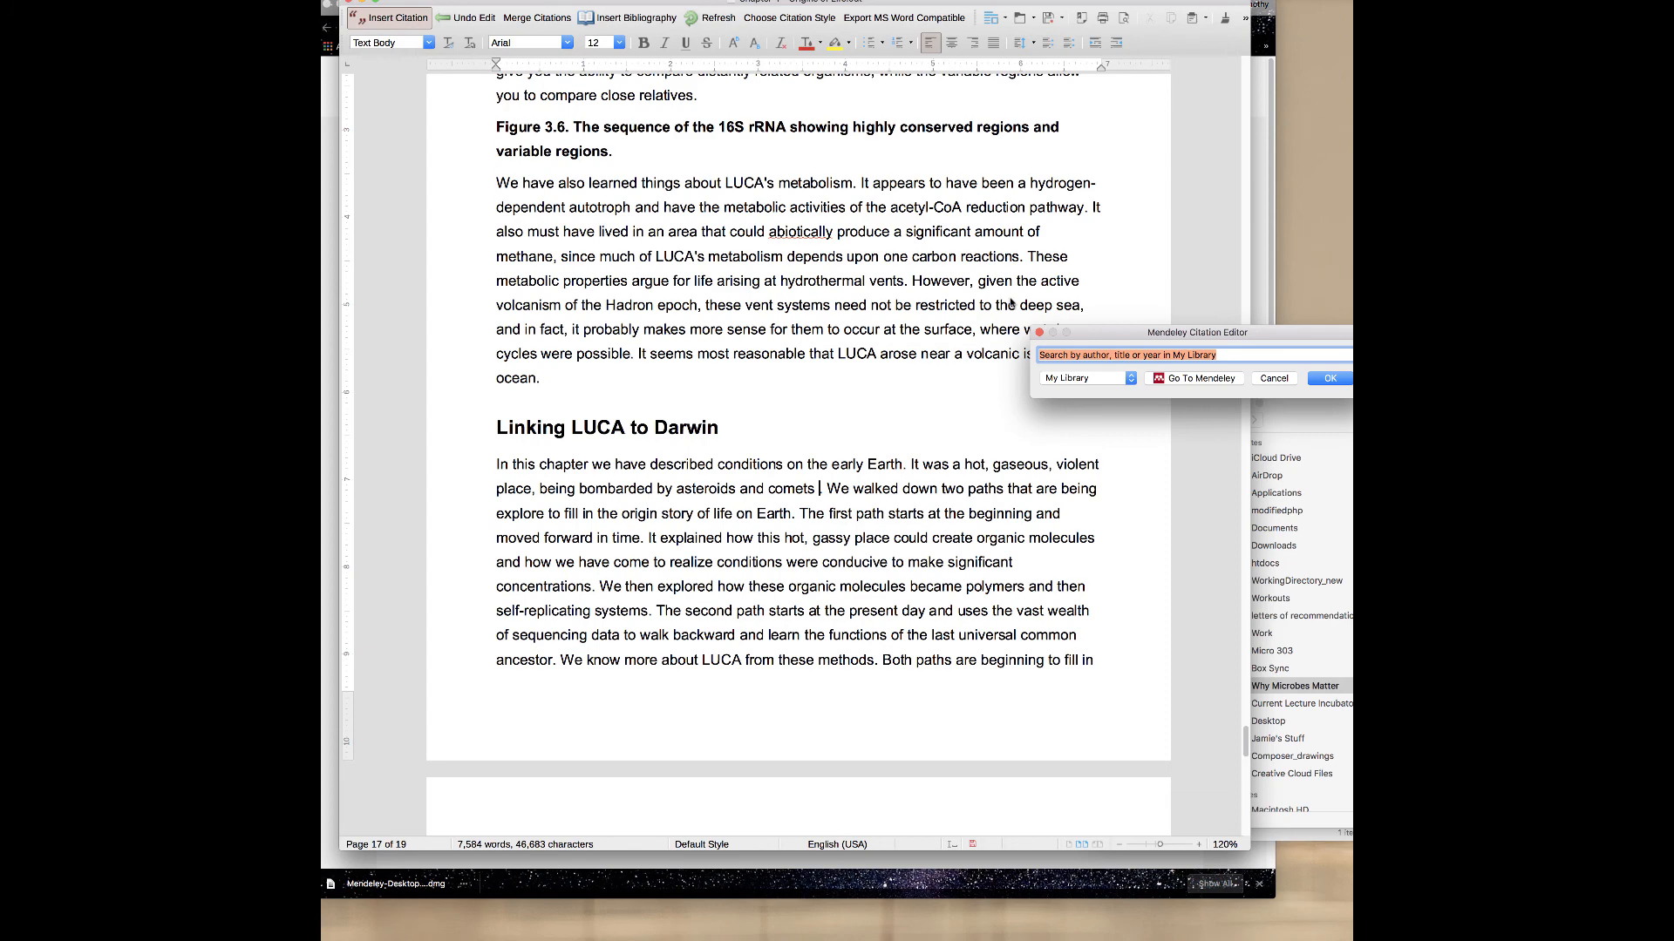
pyautogui.write('asteroid')
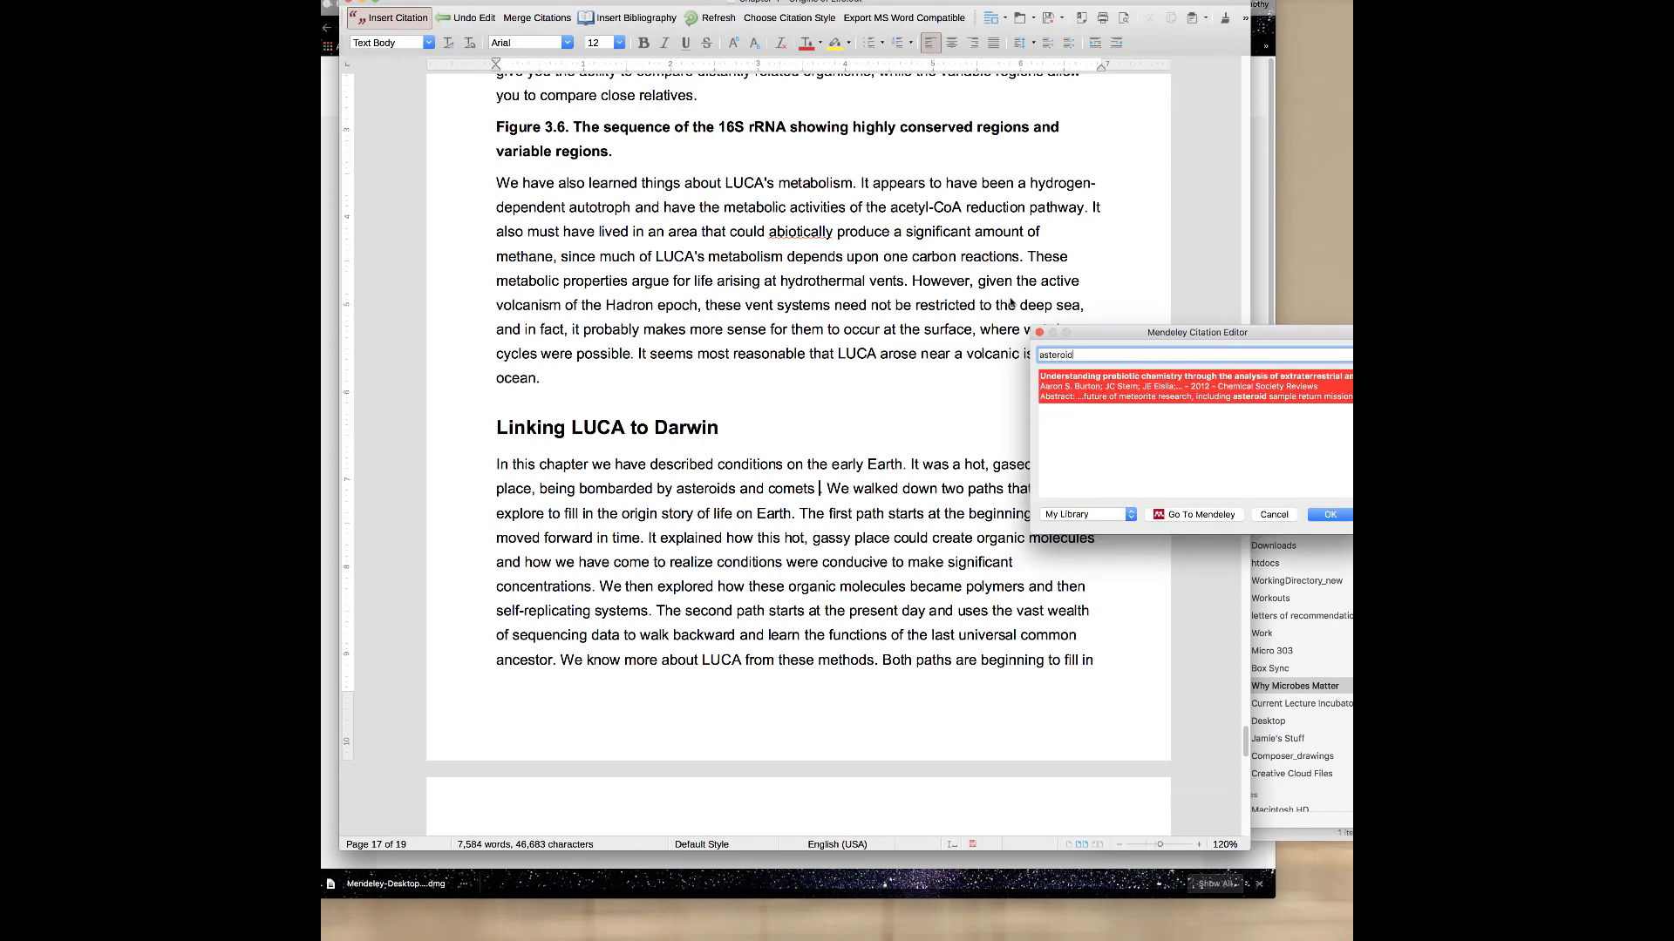
pyautogui.click(1331, 514)
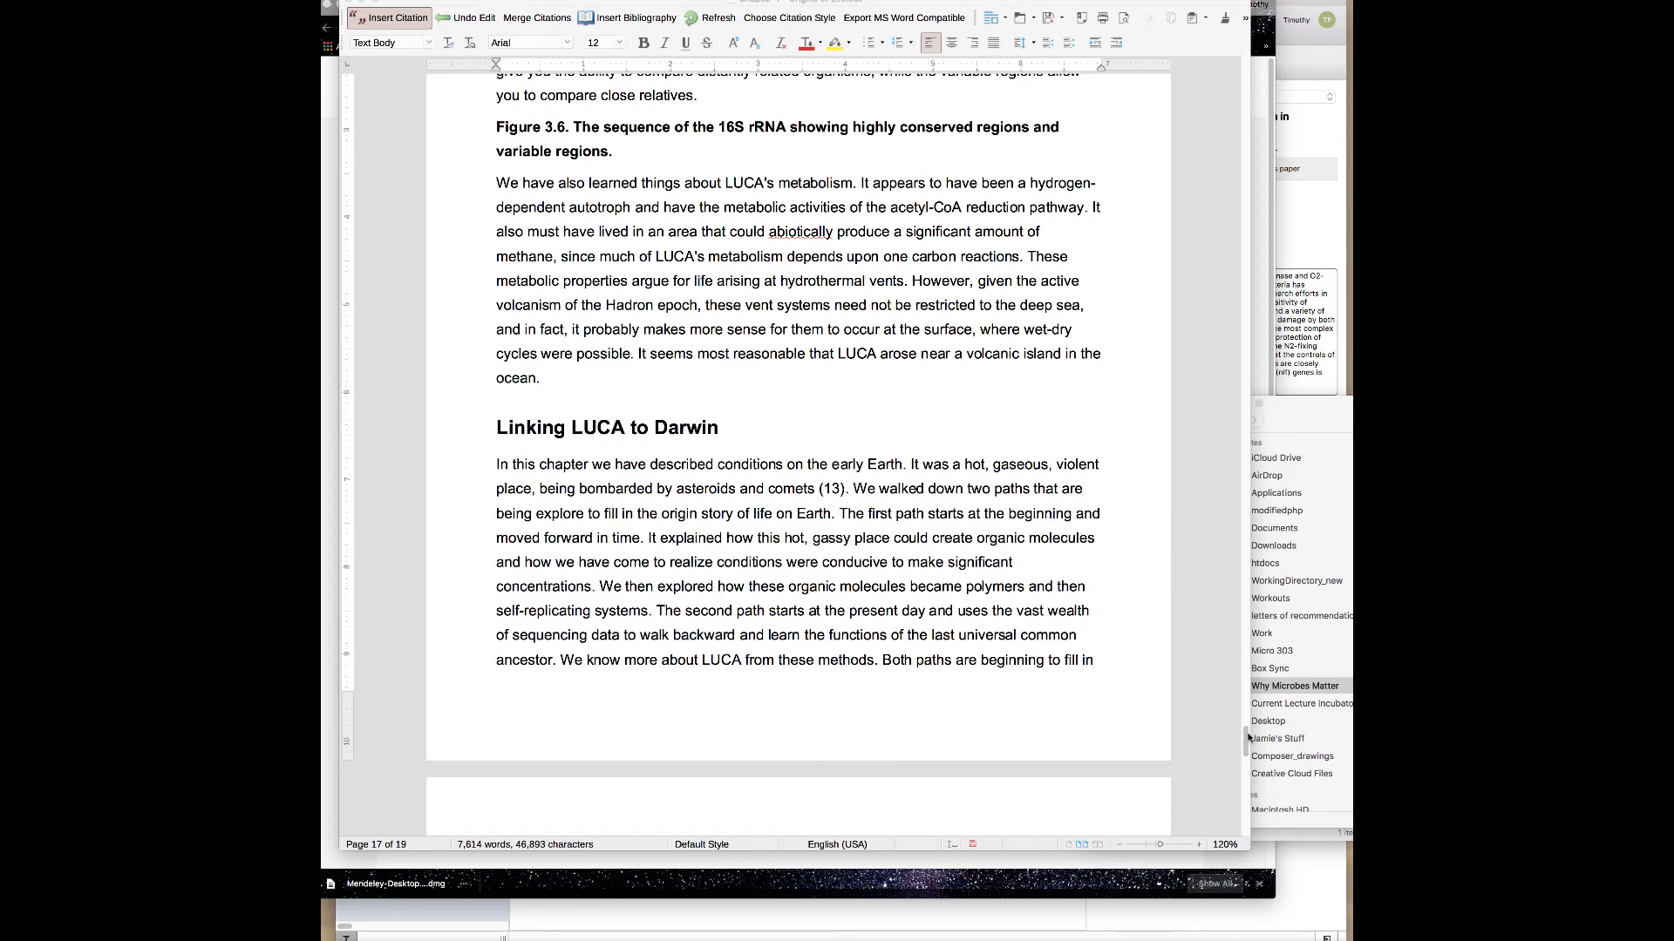
# Check the last entry of the bibliography for the new citation, and return to the "Linking LUCA to Darwin" section.
pyautogui.moveTo(1247, 739); pyautogui.dragTo(1245, 789)
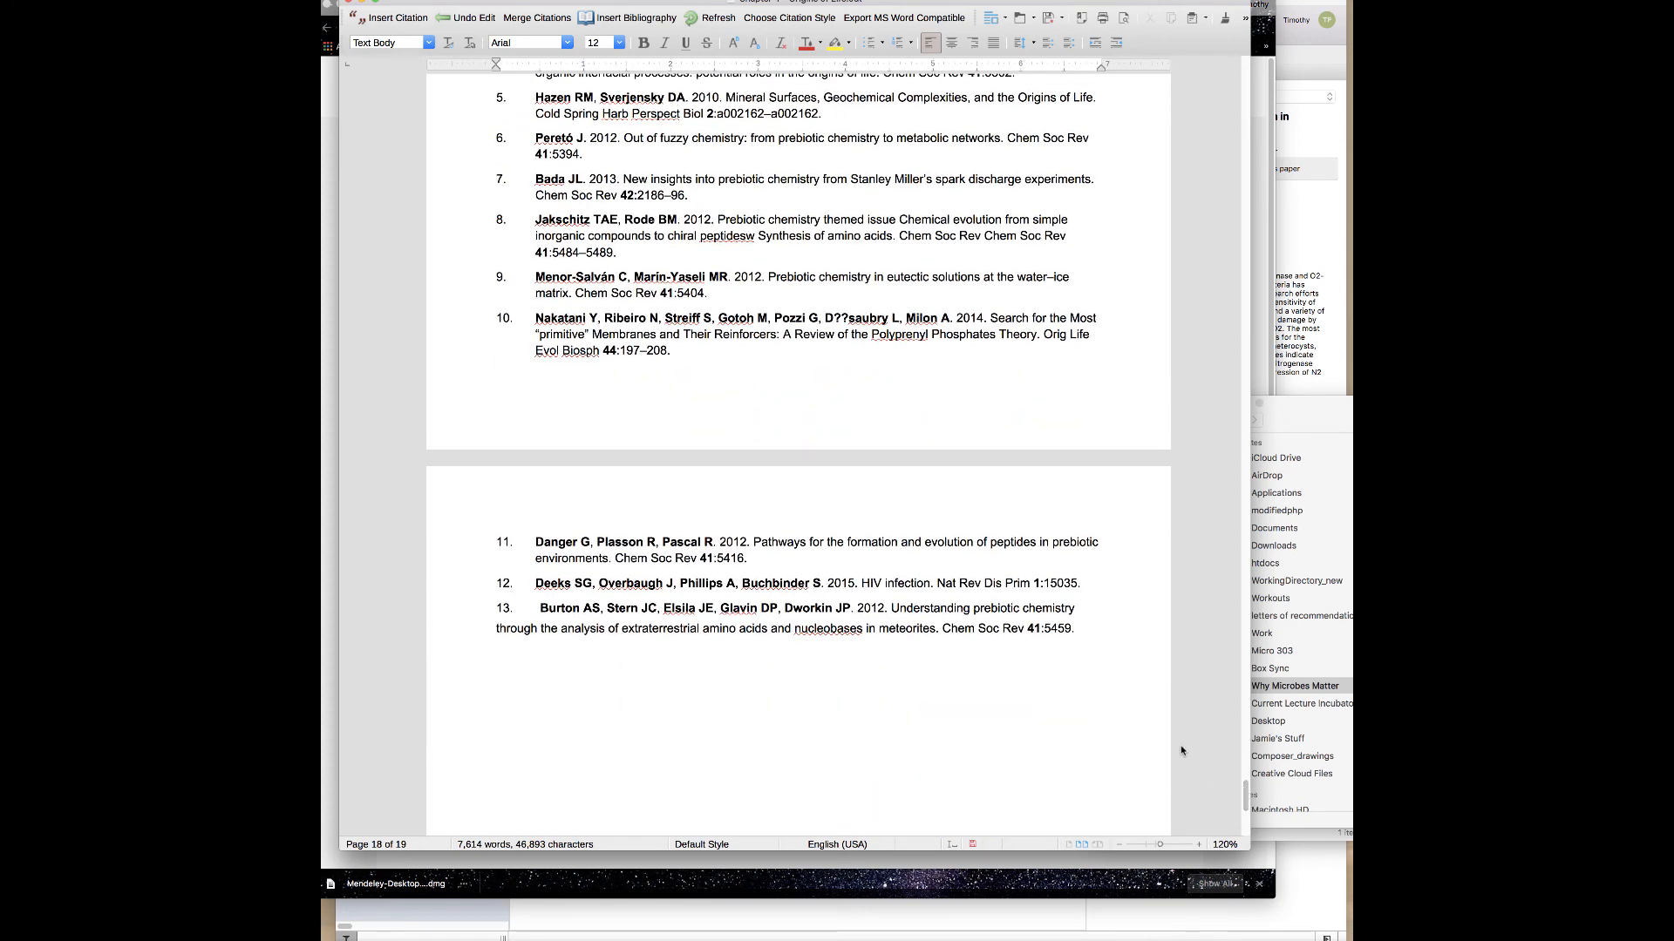
pyautogui.click(984, 628)
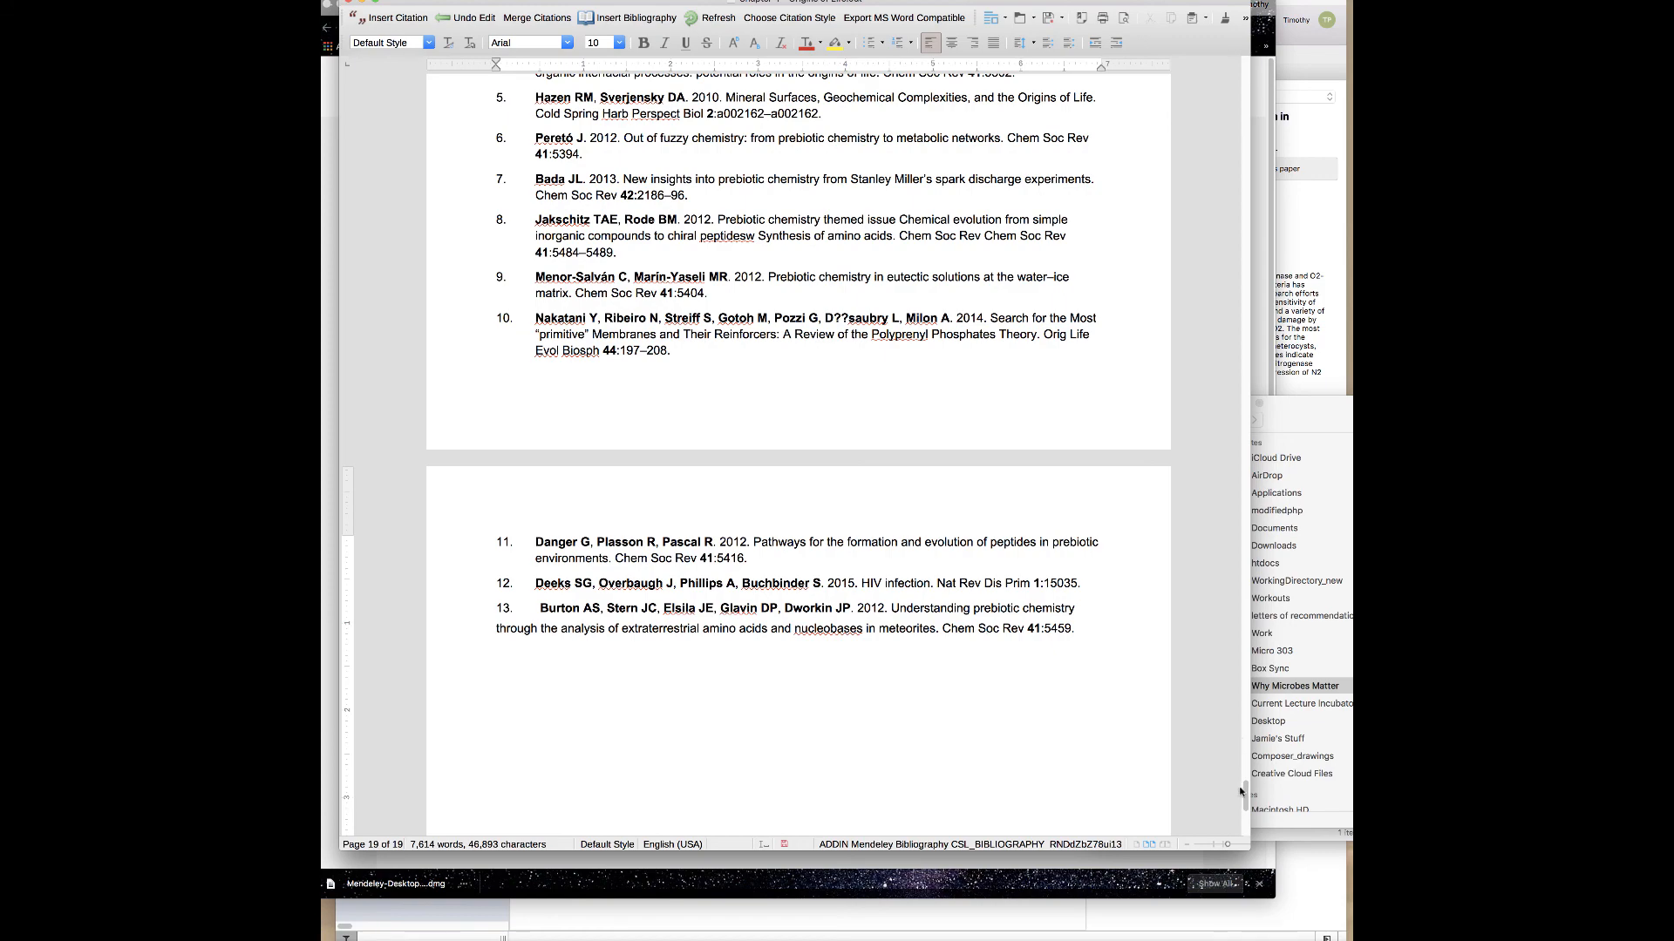
pyautogui.moveTo(1245, 792); pyautogui.dragTo(1244, 745)
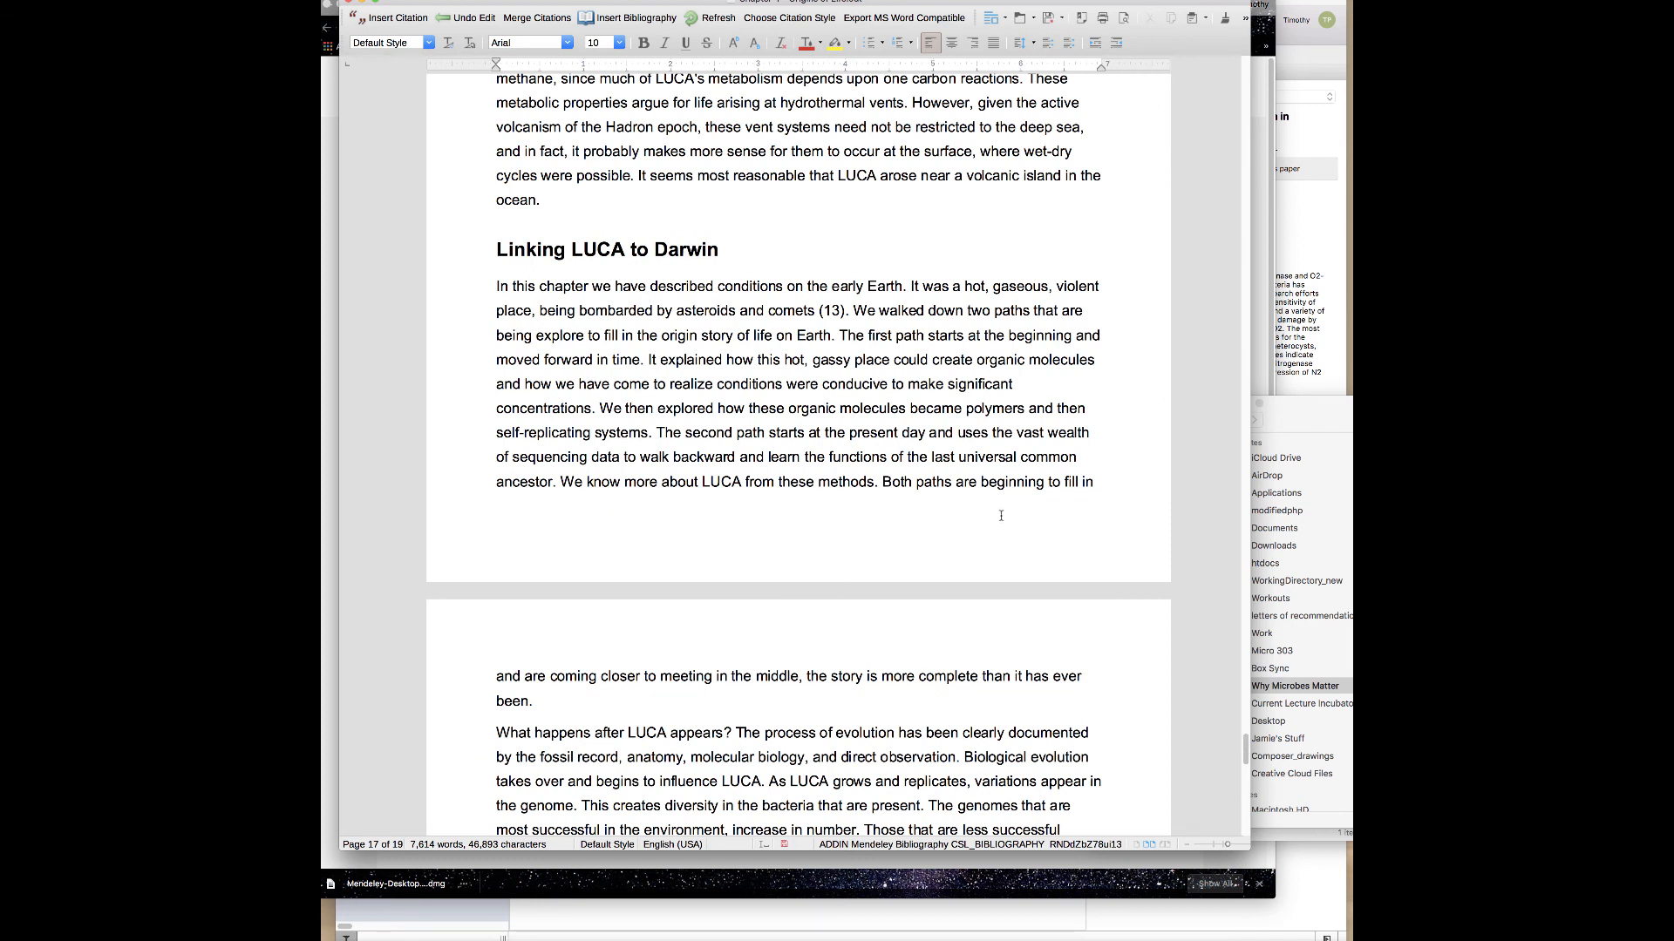